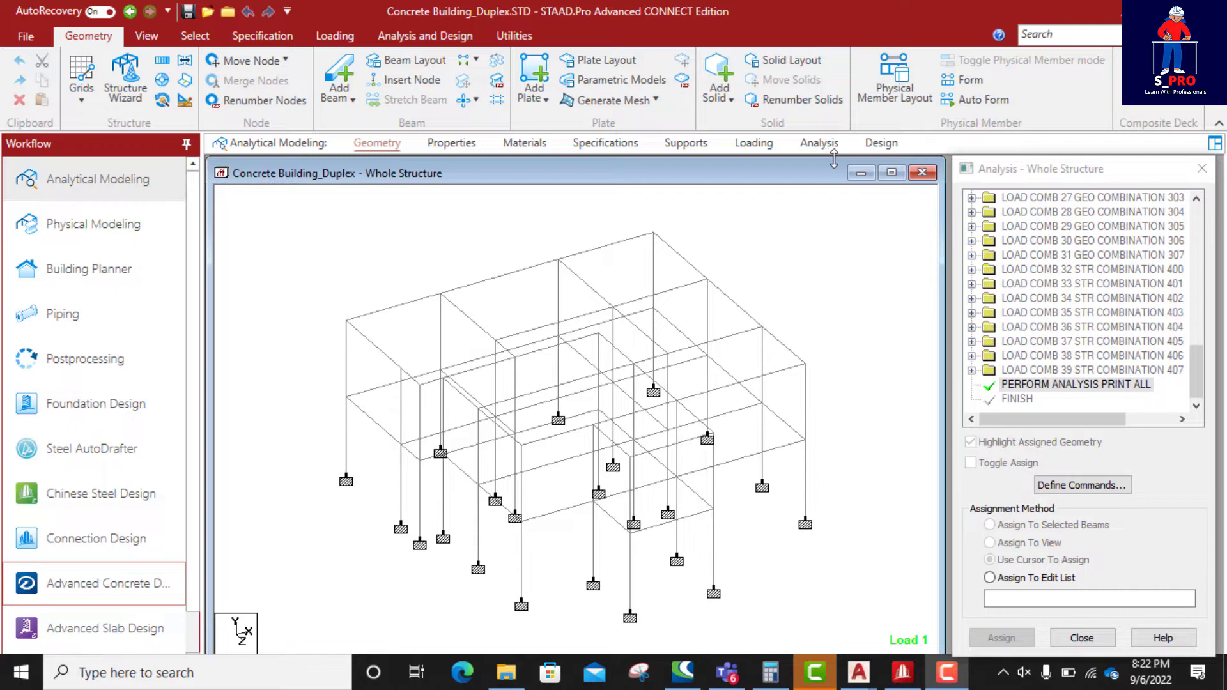
# - Run the analysis of the duplex structure and close the completed analysis run
pyautogui.click(755, 146)
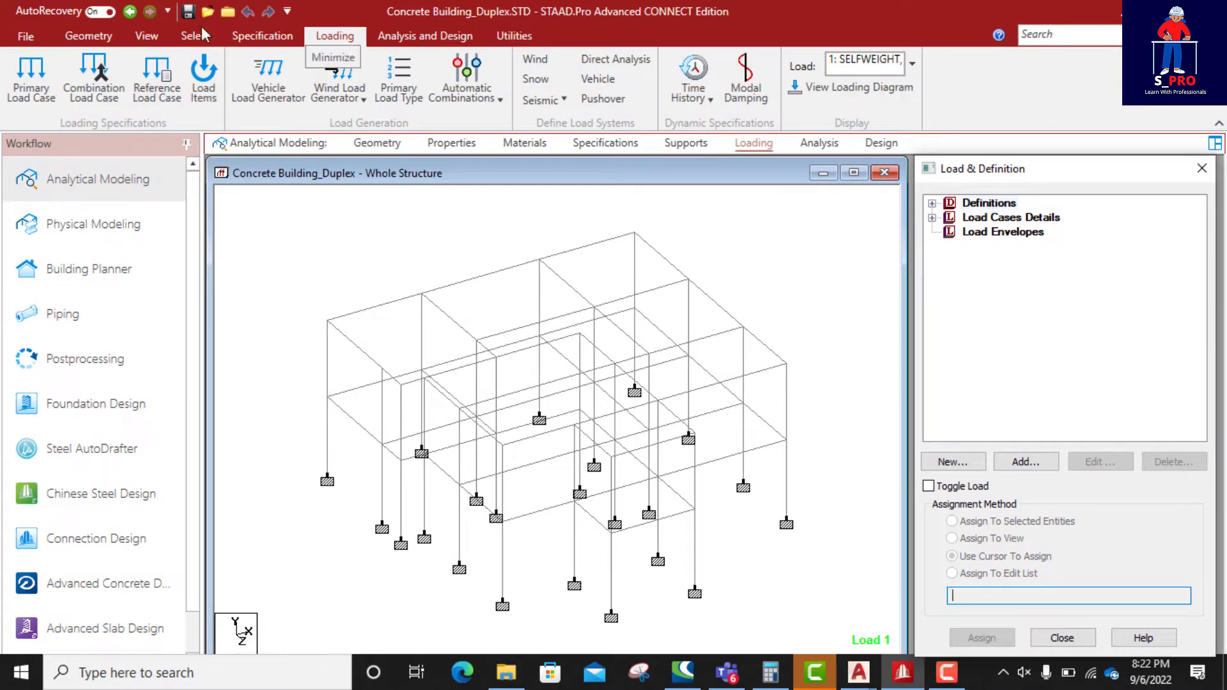
pyautogui.click(396, 36)
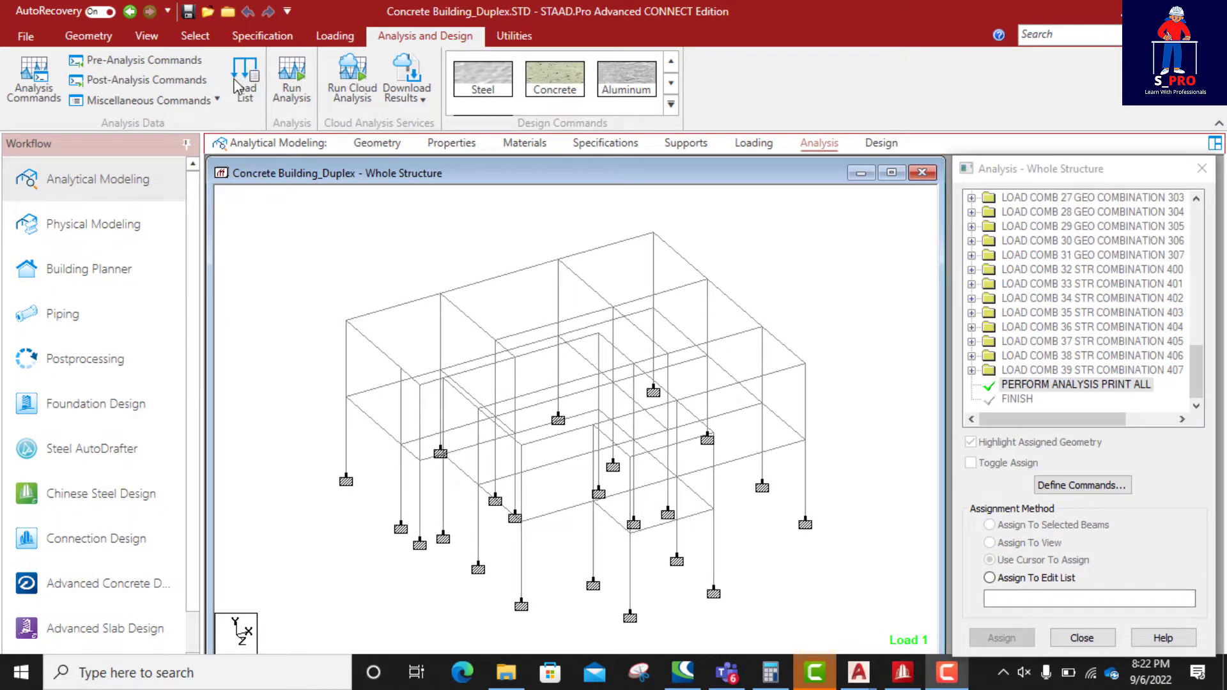
pyautogui.click(293, 88)
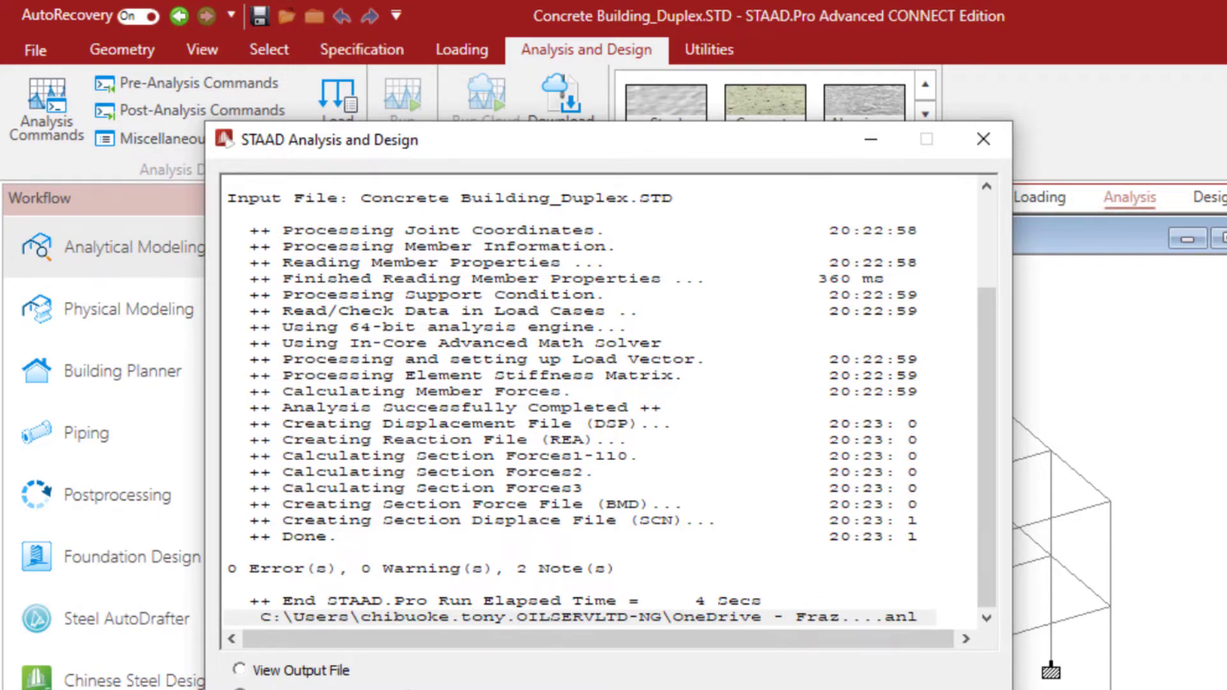
pyautogui.click(944, 689)
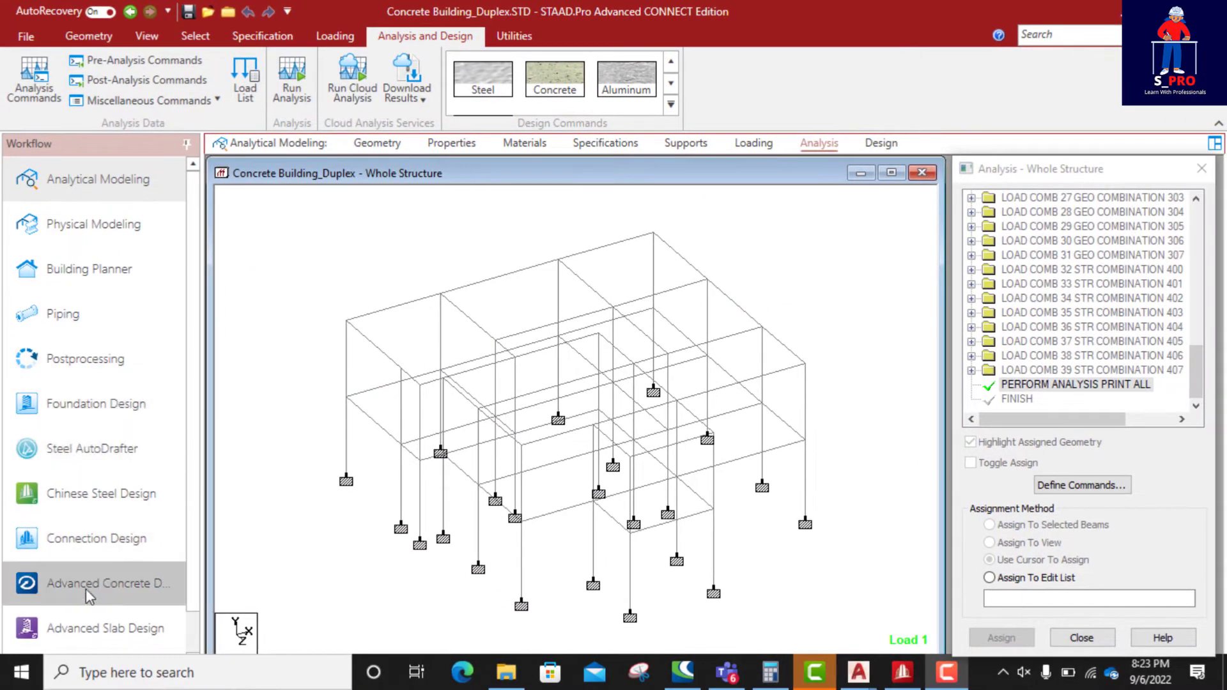
# - Open Advanced Concrete Design and enter the new project's details: project Duplex, the client's name and the engineer's name
pyautogui.click(86, 584)
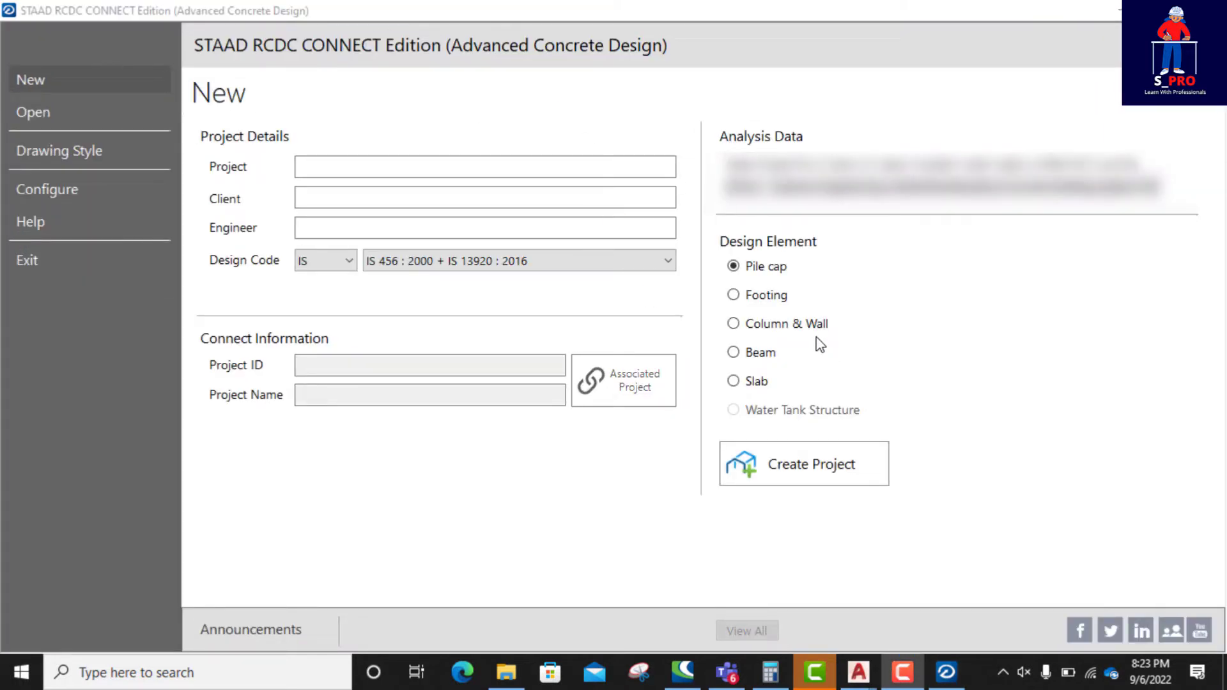
pyautogui.click(345, 164)
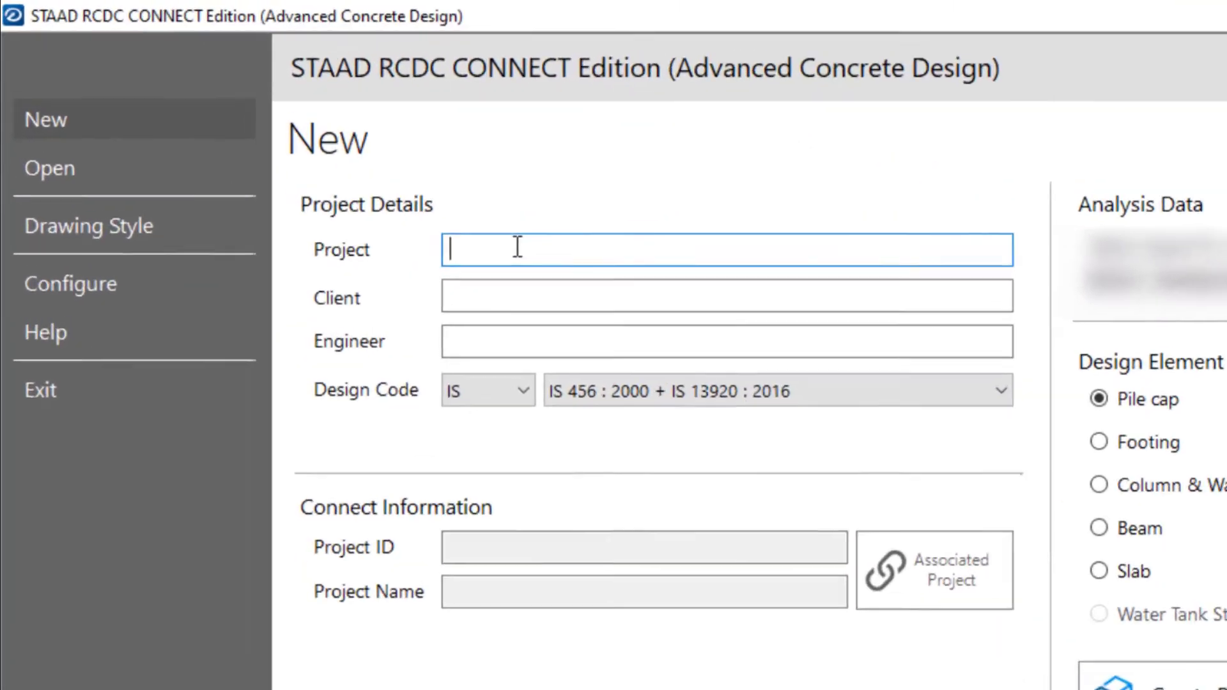
pyautogui.write('Dup')
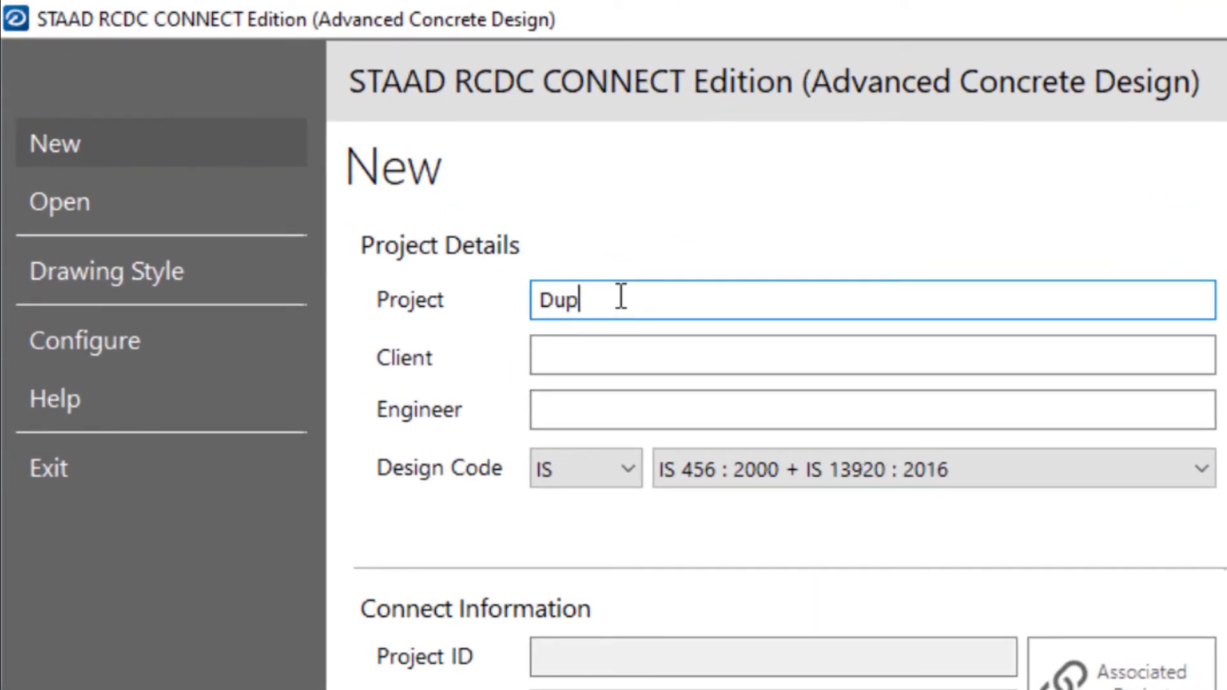
pyautogui.write('lex')
pyautogui.click(555, 352)
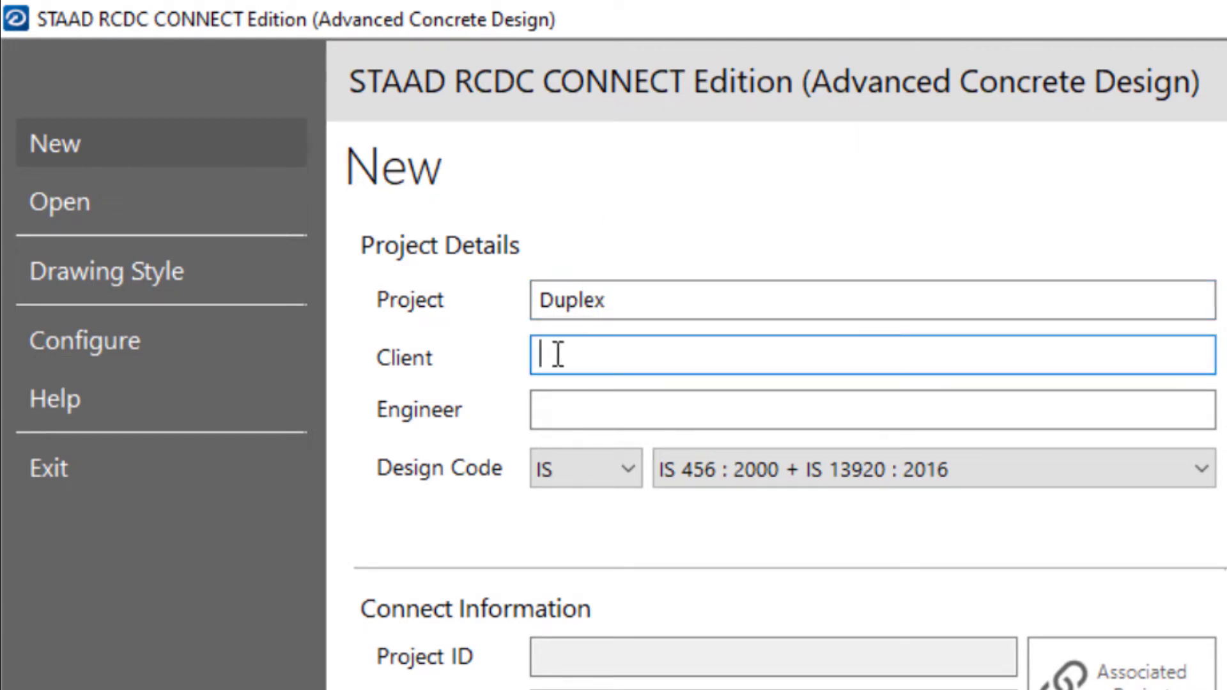
pyautogui.write('Mr. ABC')
pyautogui.click(546, 411)
pyautogui.write('En')
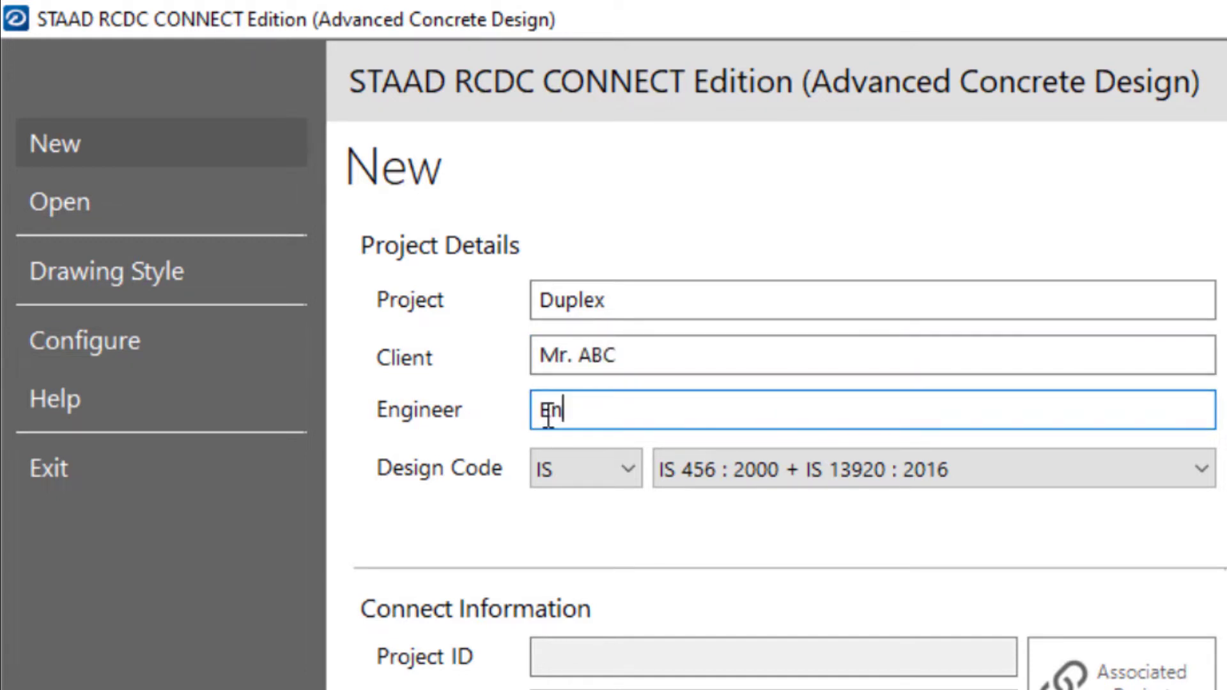
pyautogui.write('gr. XY')
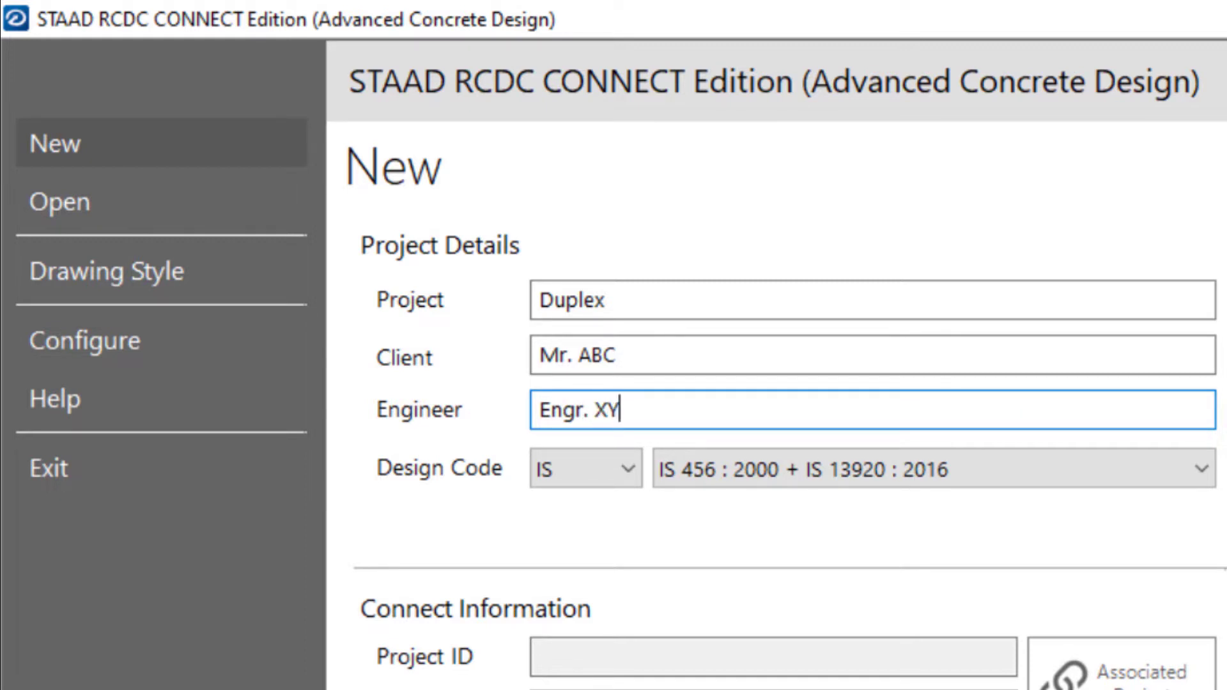
pyautogui.write('Z')
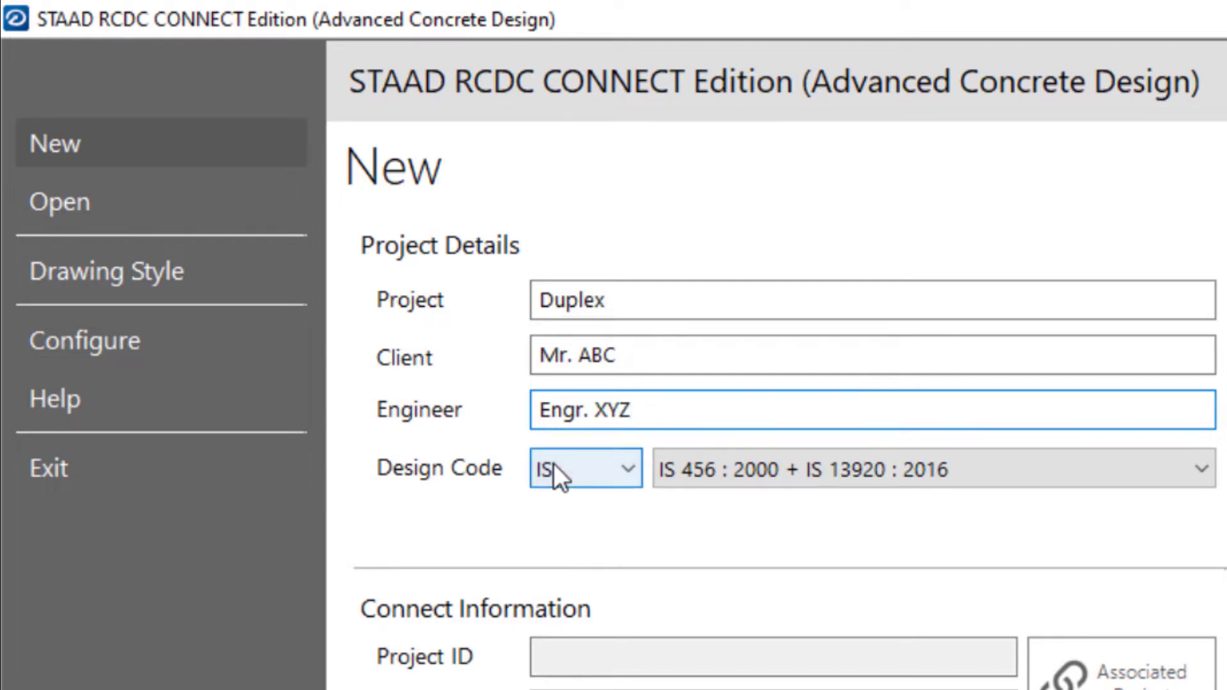
# - Set the design code to EN with the BS EN 1992-1-1 : 2004 standard
pyautogui.click(613, 477)
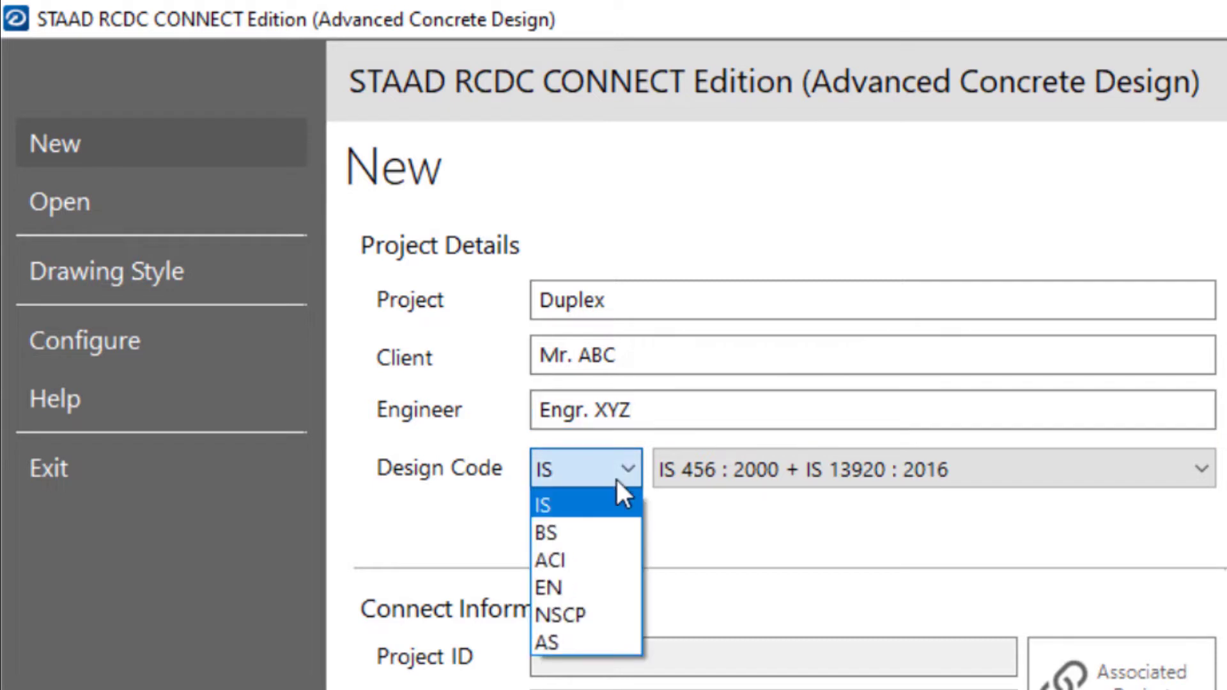
pyautogui.click(569, 588)
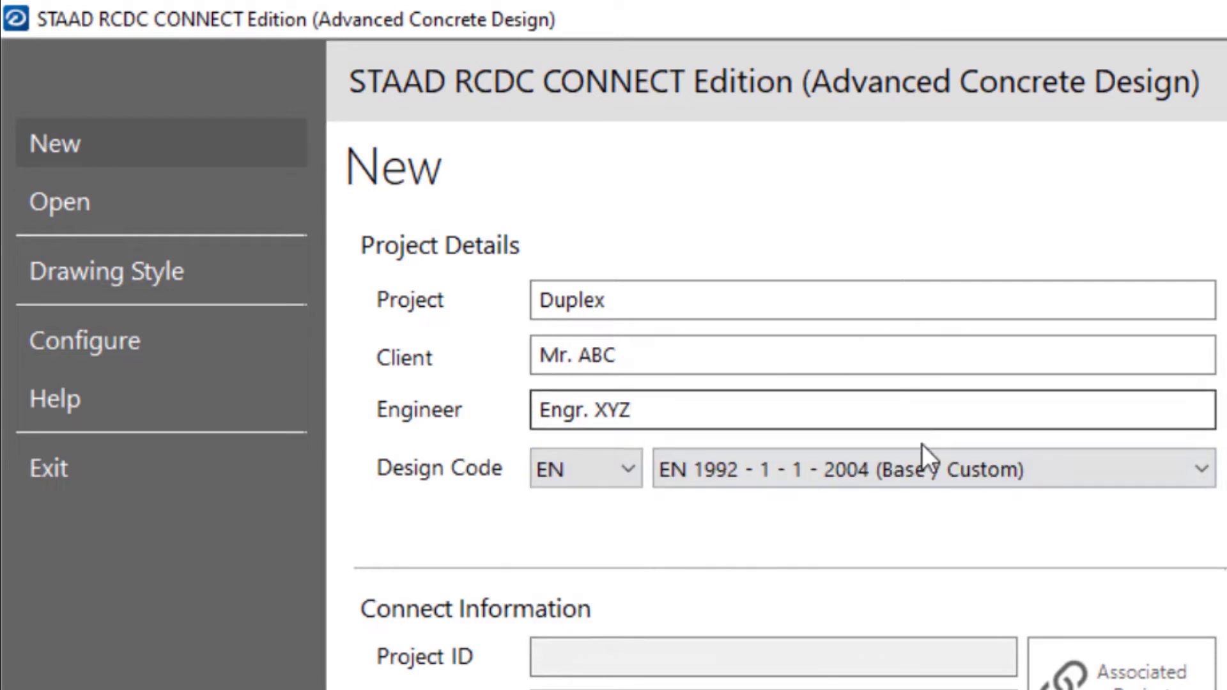
pyautogui.click(923, 470)
pyautogui.click(890, 566)
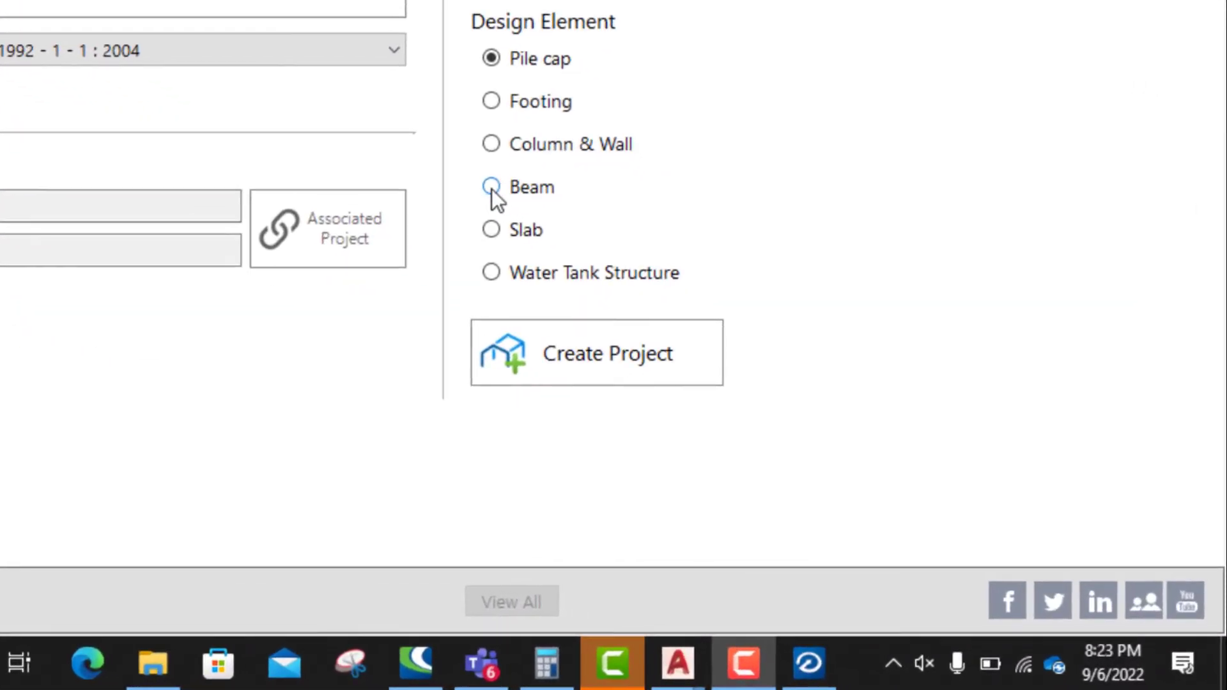
# - Create the project for beam design at the 3 m level
pyautogui.click(734, 353)
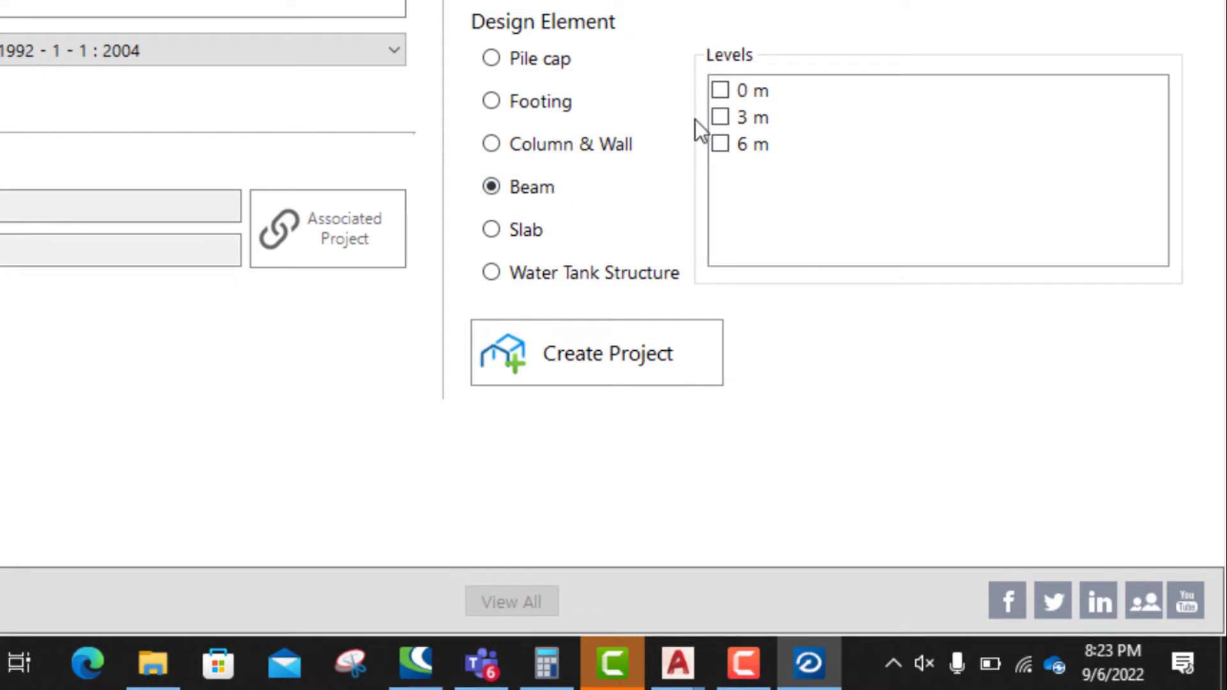
pyautogui.click(726, 120)
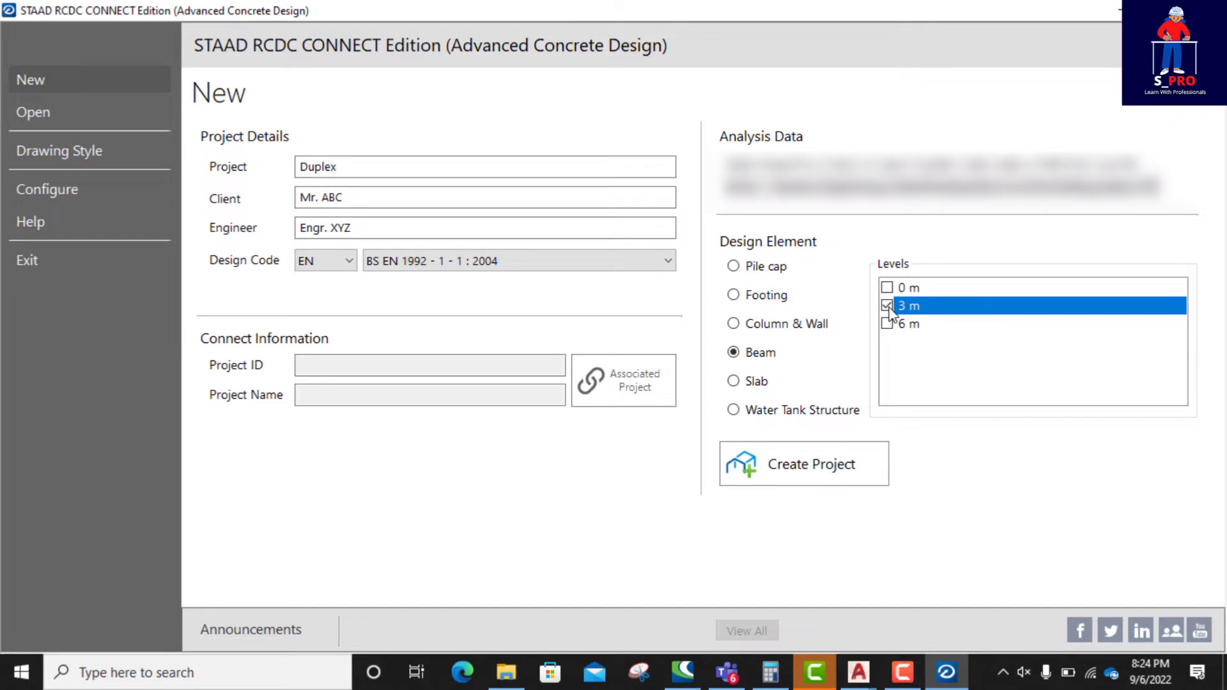
pyautogui.click(798, 468)
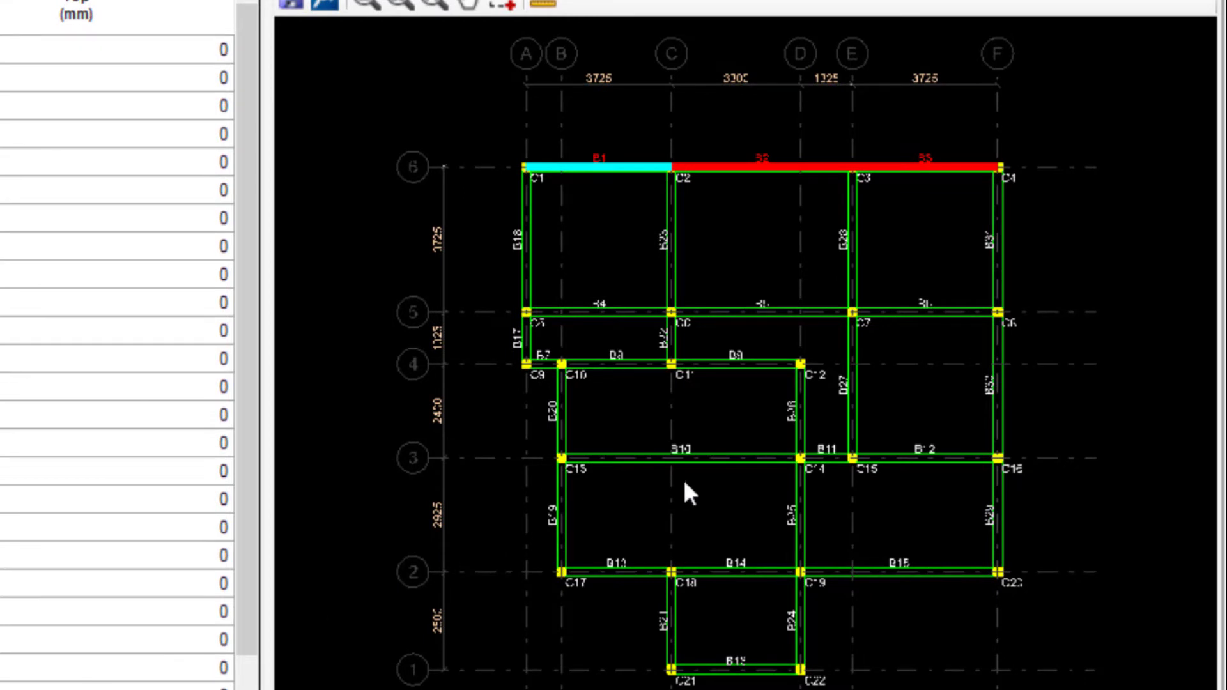
# - Rename all the beams by applying the beam mark prefix BEAM
pyautogui.scroll(1, 799, 478)
pyautogui.scroll(-1, 328, 389)
pyautogui.scroll(1, 502, 128)
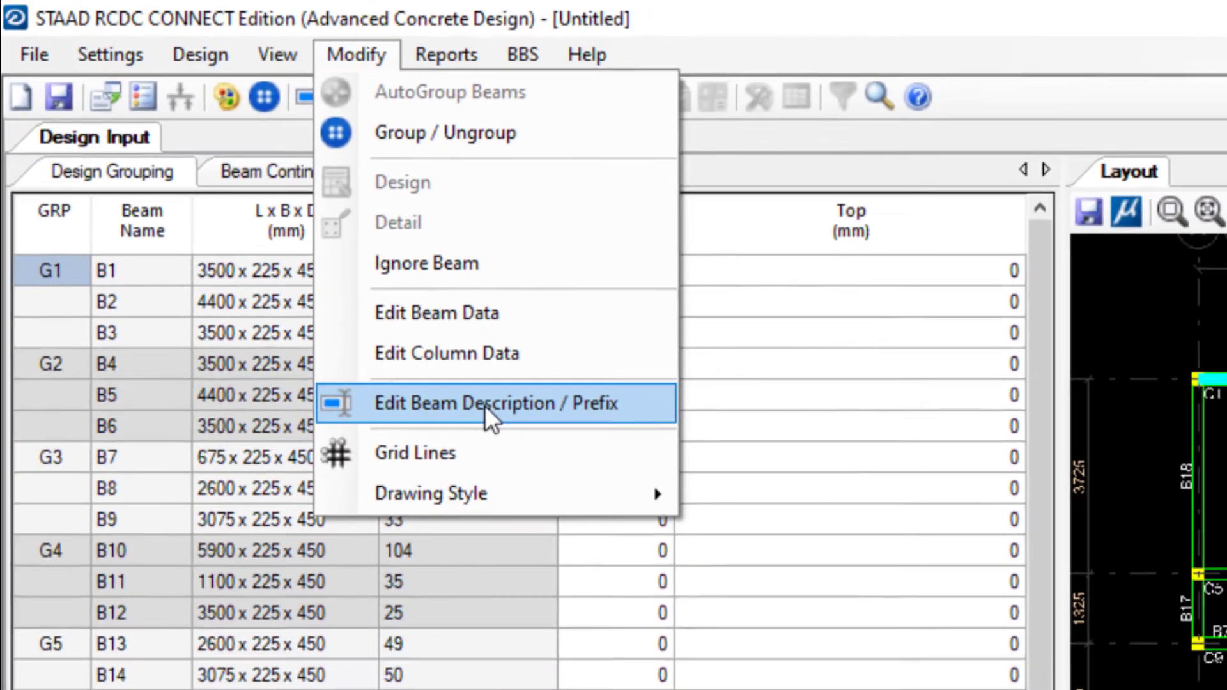
pyautogui.click(484, 405)
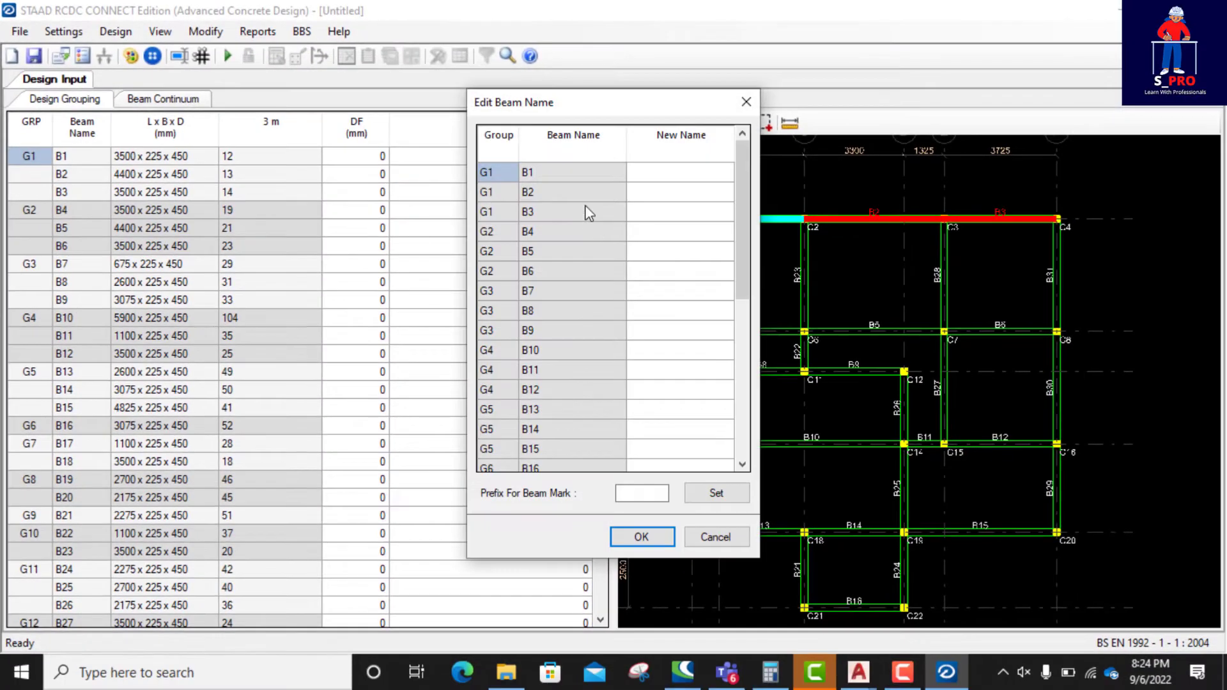
pyautogui.click(652, 494)
pyautogui.write('BEAM')
pyautogui.click(716, 494)
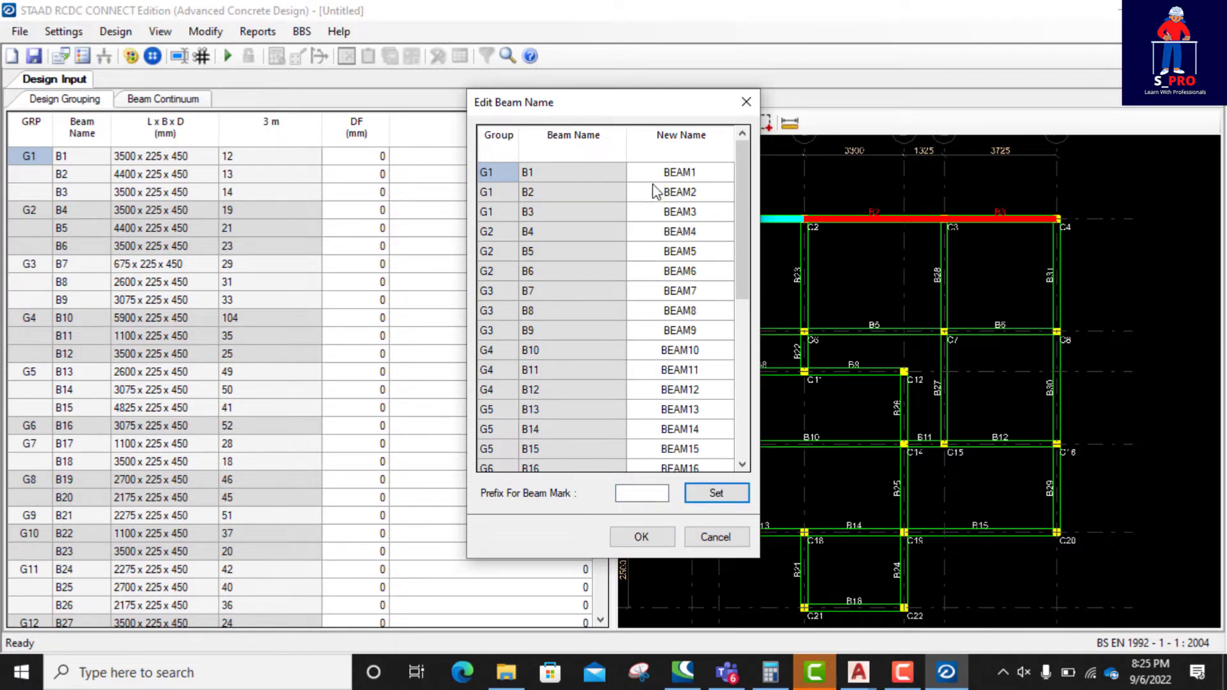
pyautogui.click(642, 537)
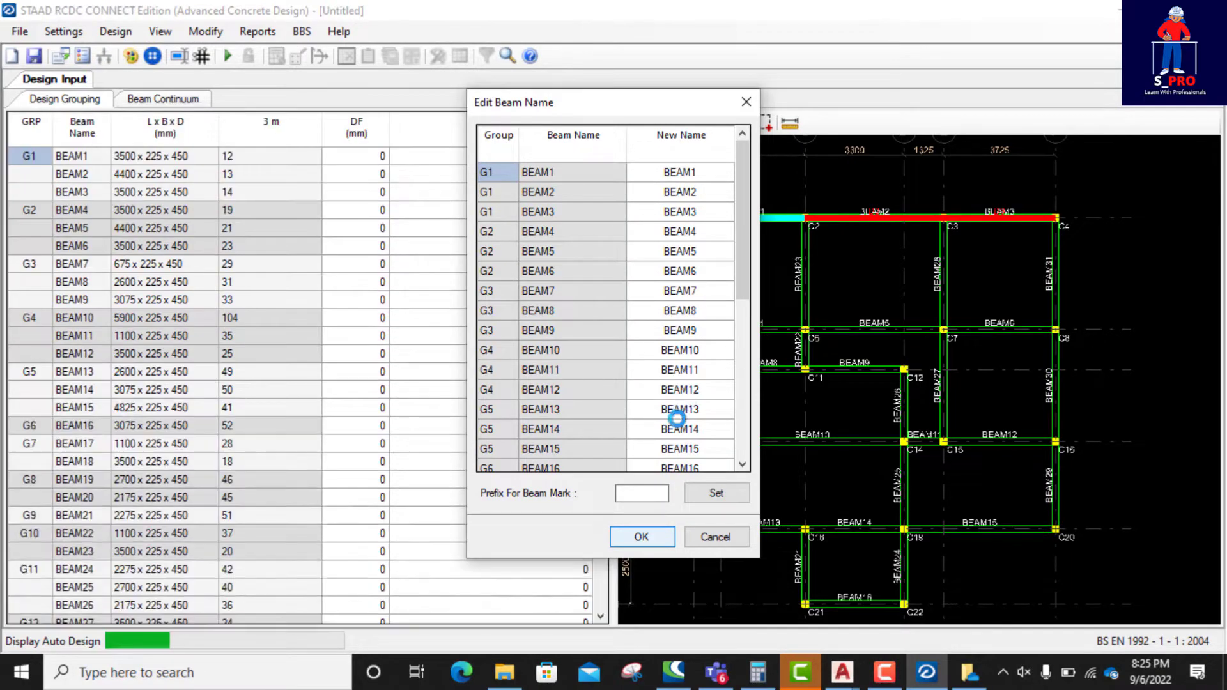
pyautogui.click(716, 537)
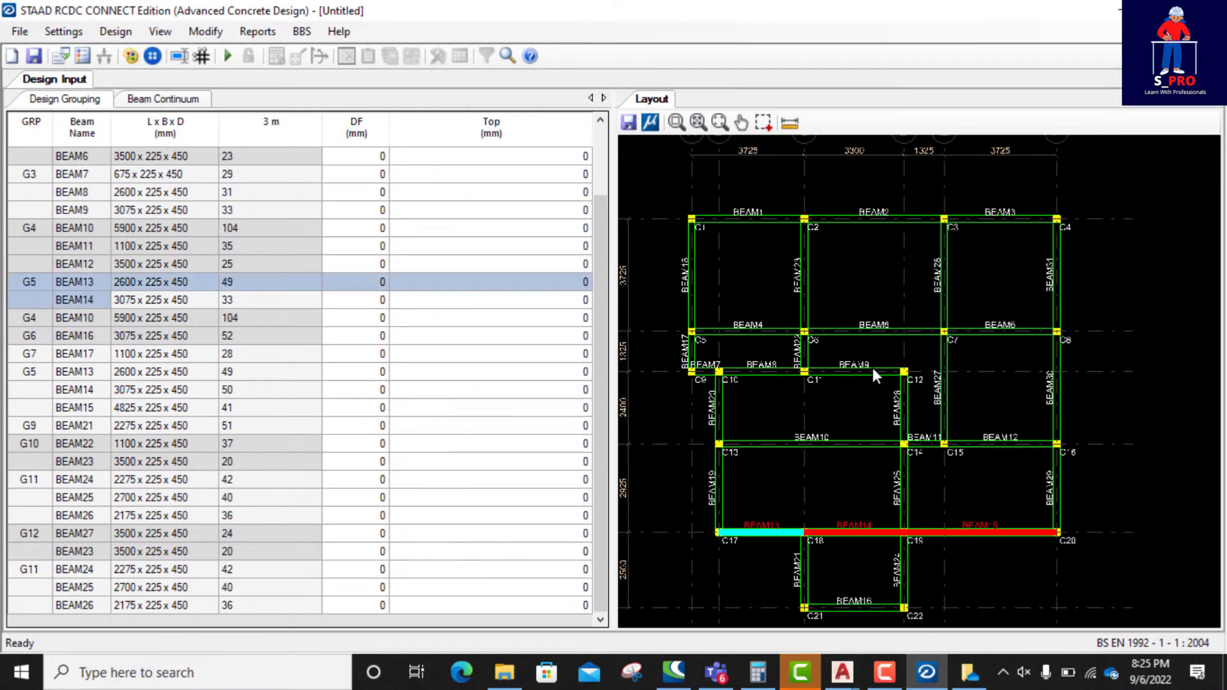
pyautogui.click(418, 390)
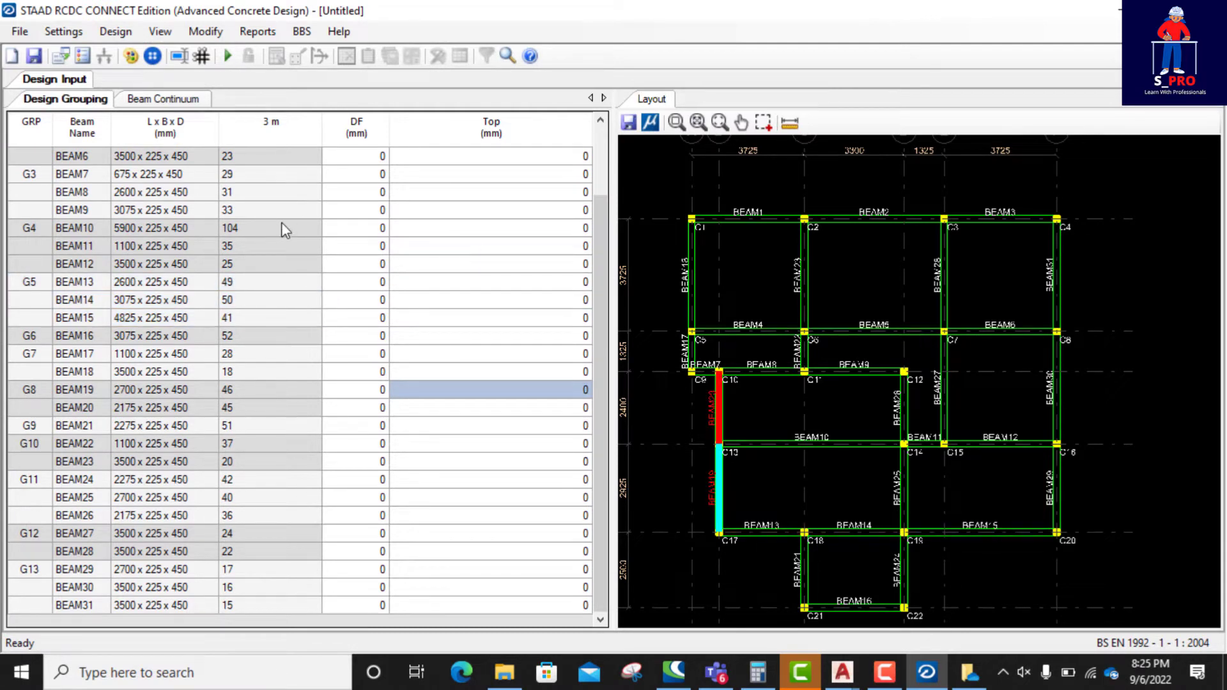
pyautogui.scroll(-2, 904, 282)
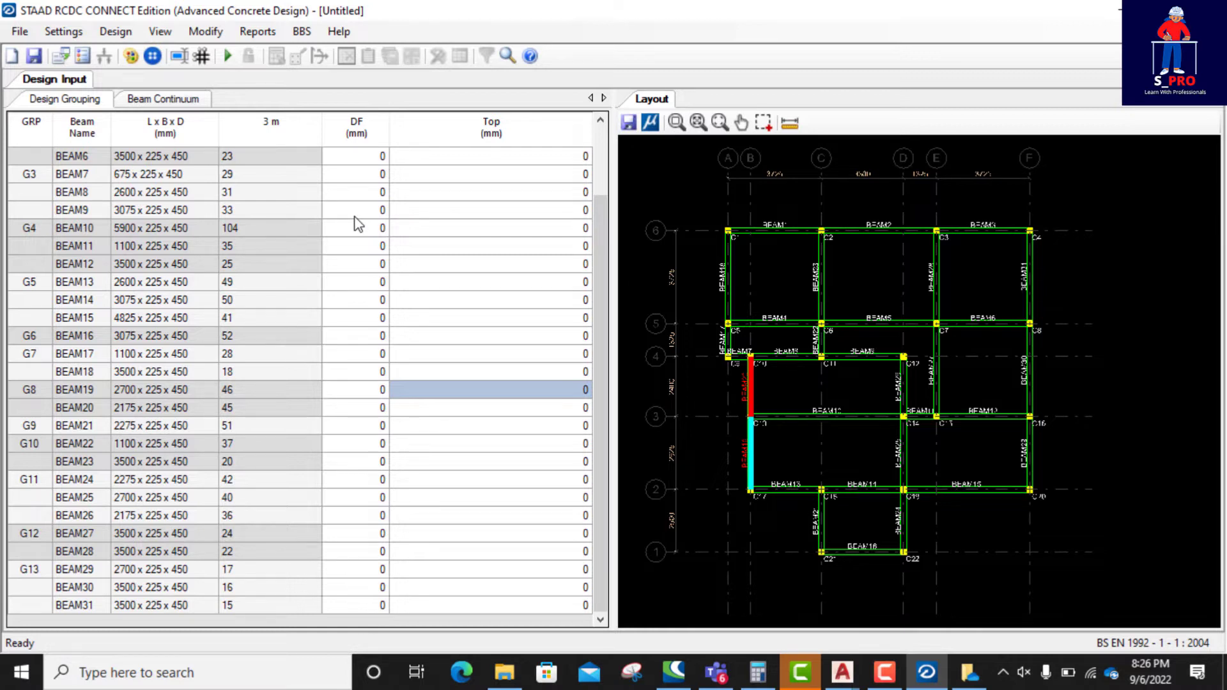
# - Enable Bending And Axial Force Design in the General And Reinforcement settings
pyautogui.click(62, 33)
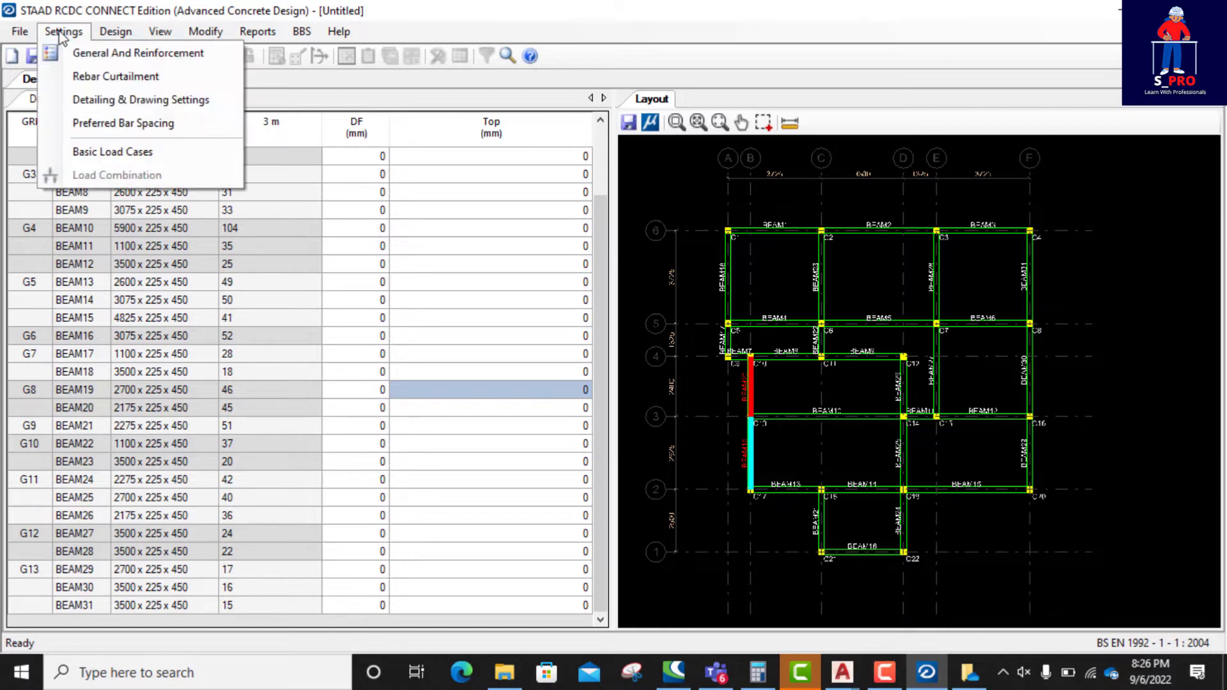
pyautogui.click(99, 60)
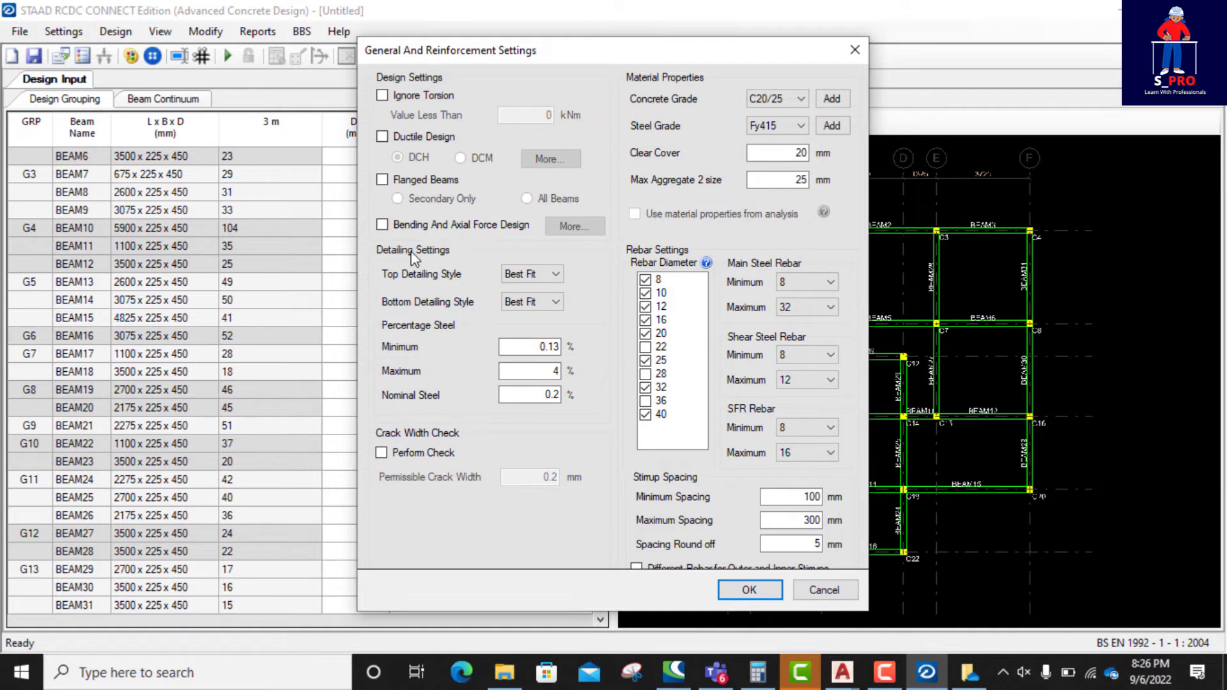
pyautogui.click(382, 225)
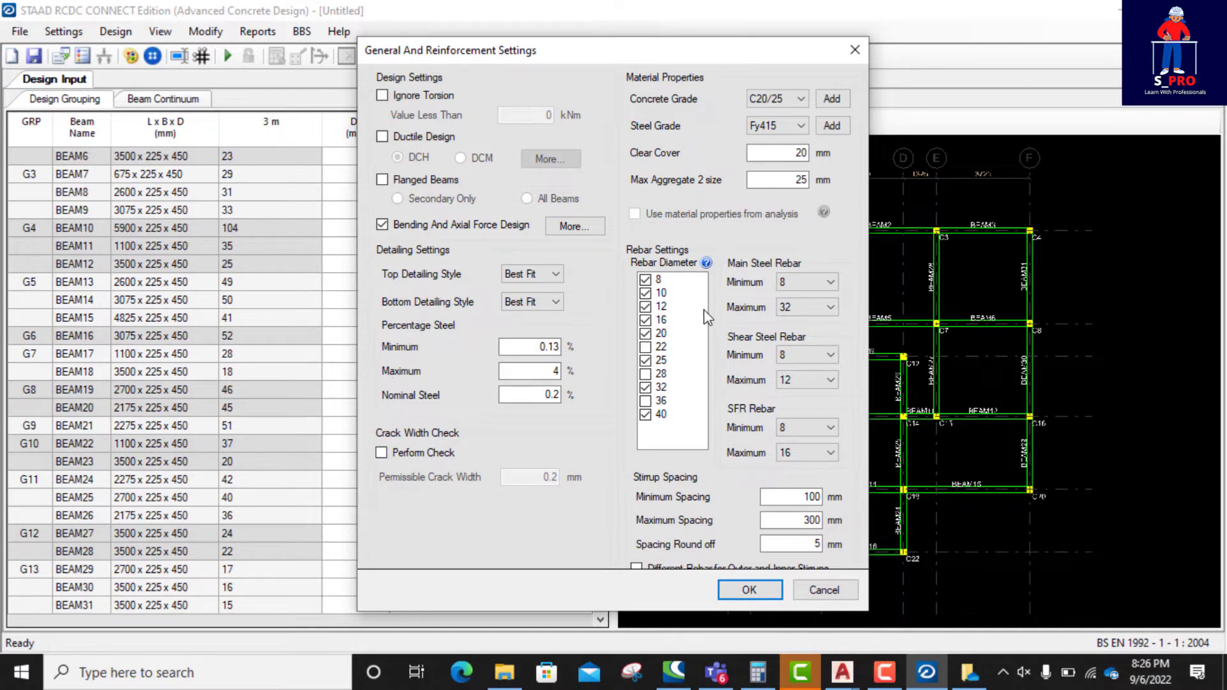
# - Exclude the 8 mm rebar diameter and set the main steel rebar range to minimum 12 and maximum 16
pyautogui.click(646, 281)
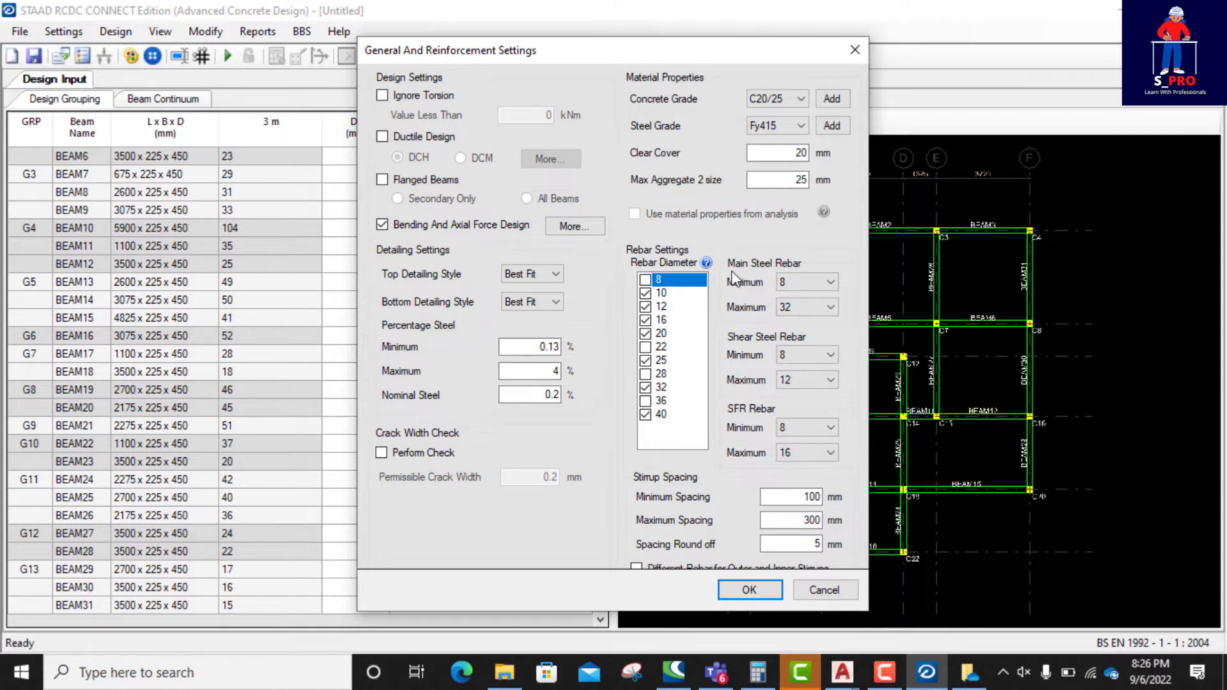
pyautogui.click(819, 279)
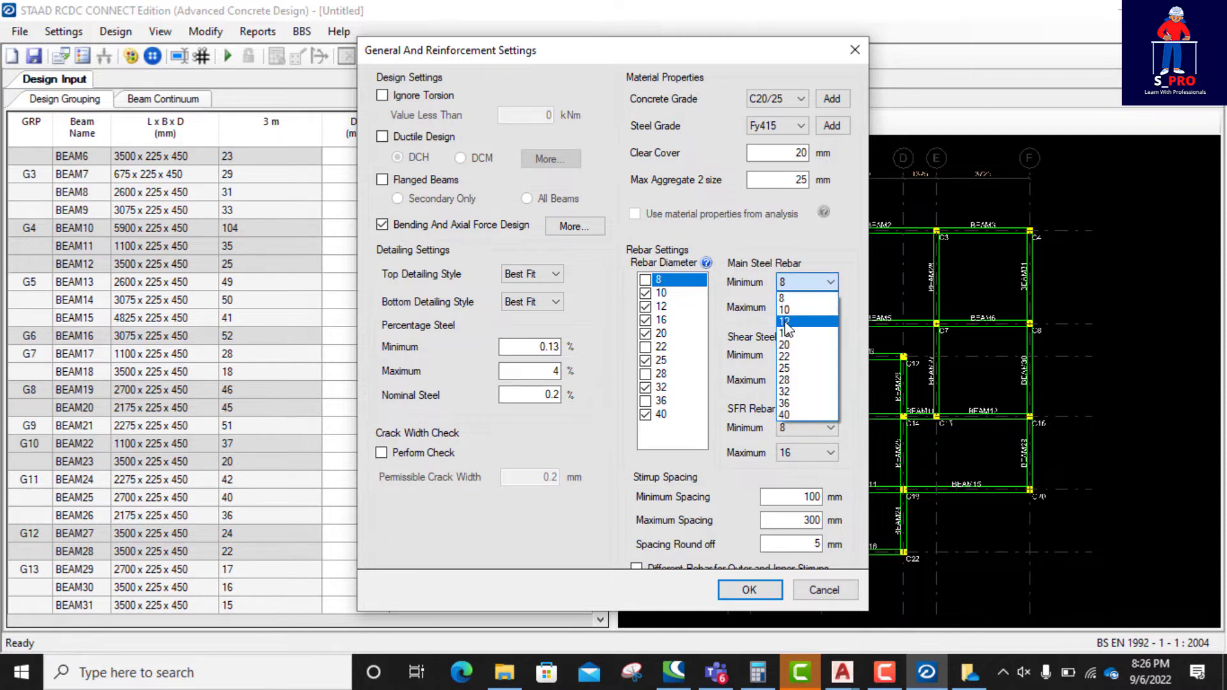
pyautogui.click(786, 322)
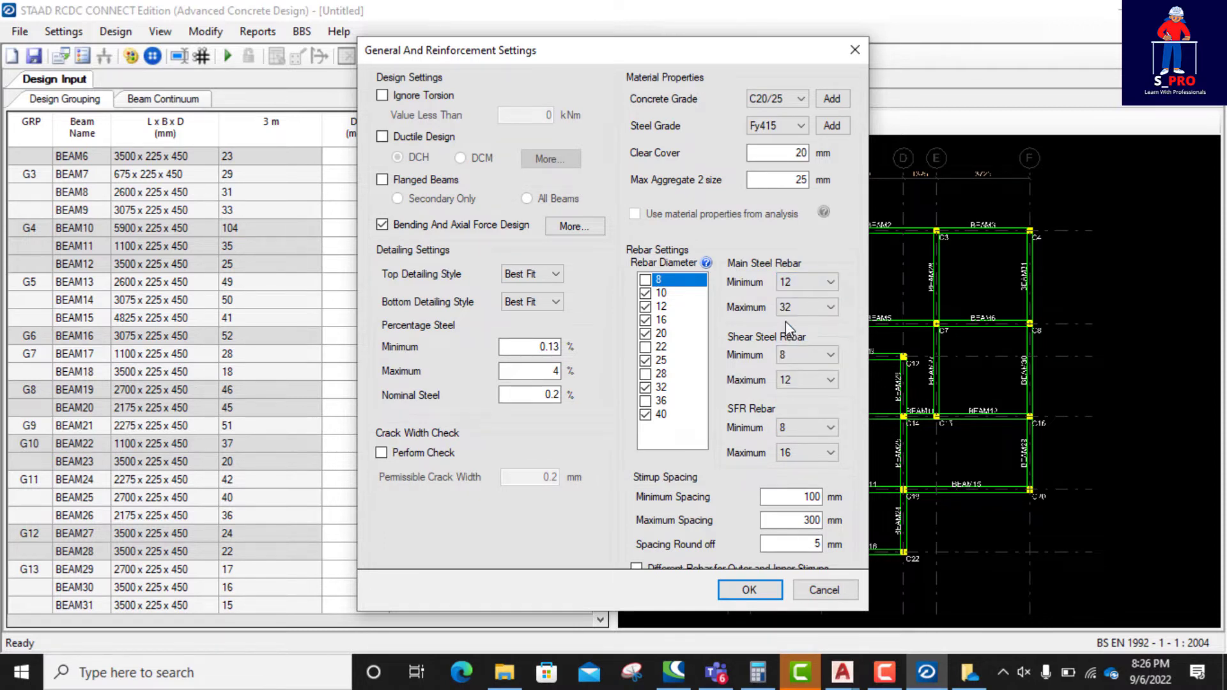
pyautogui.click(815, 307)
pyautogui.click(797, 359)
# - Set the shear steel rebar minimum and maximum to 12 and the SFR rebar minimum to 12
pyautogui.click(811, 355)
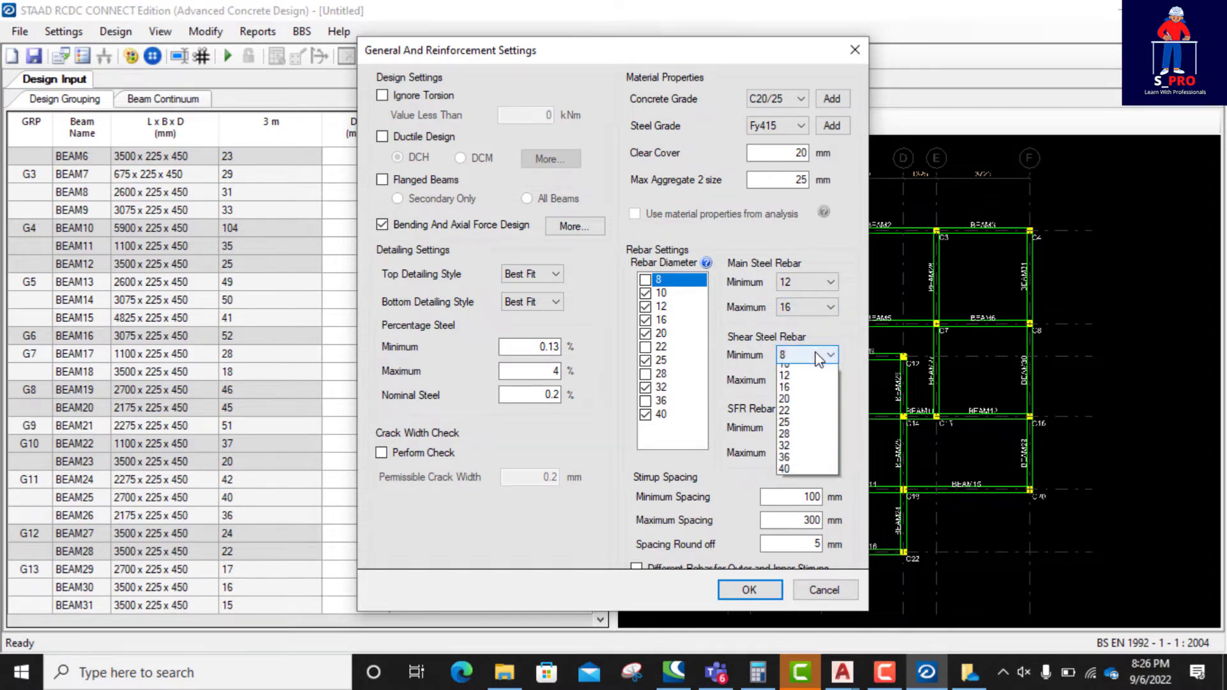
pyautogui.click(797, 394)
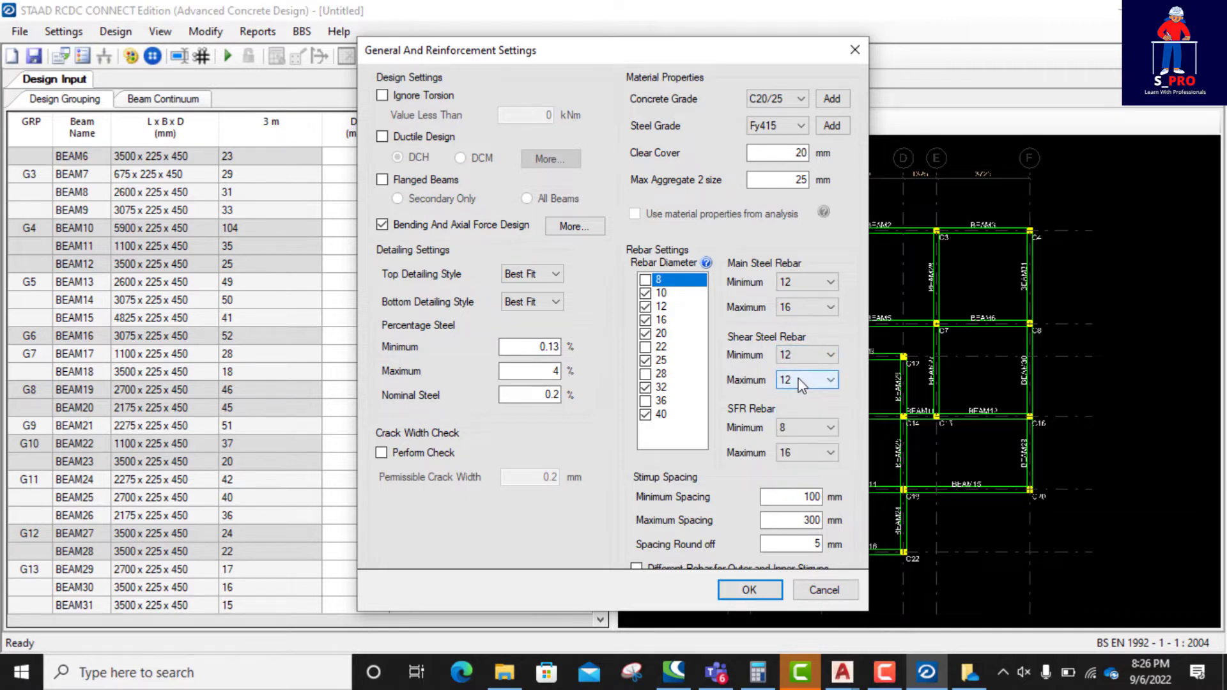
pyautogui.click(799, 383)
pyautogui.click(785, 431)
pyautogui.click(818, 428)
pyautogui.click(789, 471)
# - Set the concrete grade to C25/30 and the steel grade to Fy410 in the material properties
pyautogui.click(775, 101)
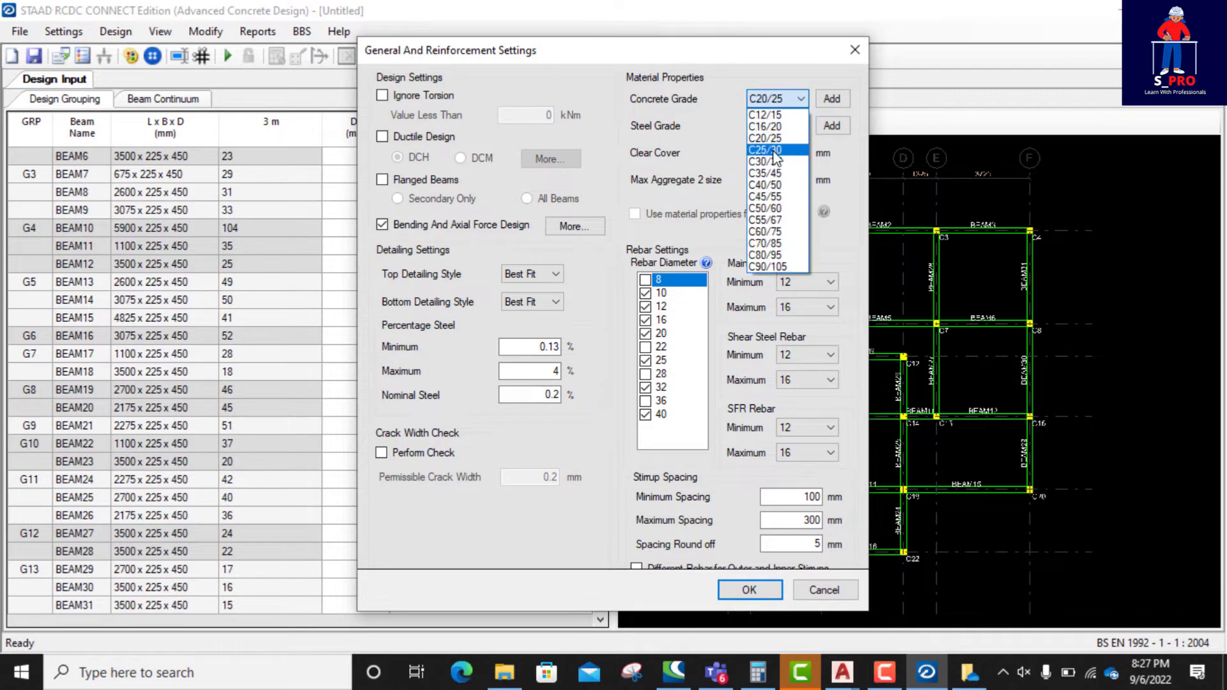
pyautogui.click(775, 151)
pyautogui.click(776, 126)
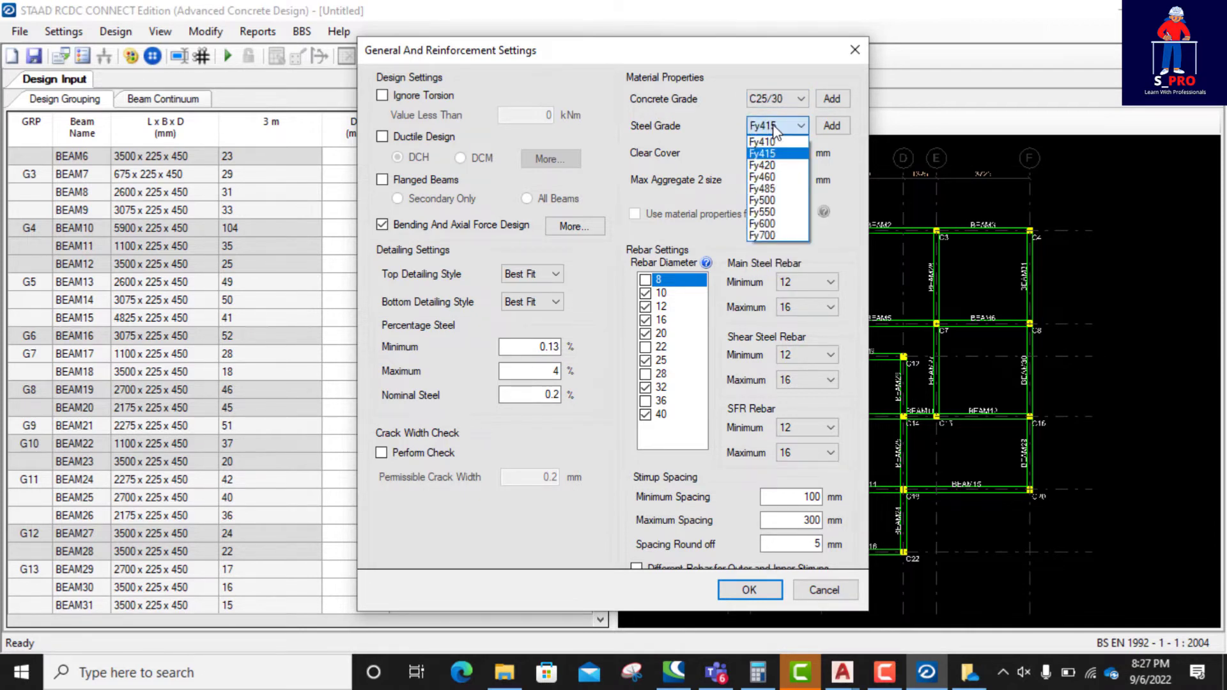
pyautogui.click(764, 142)
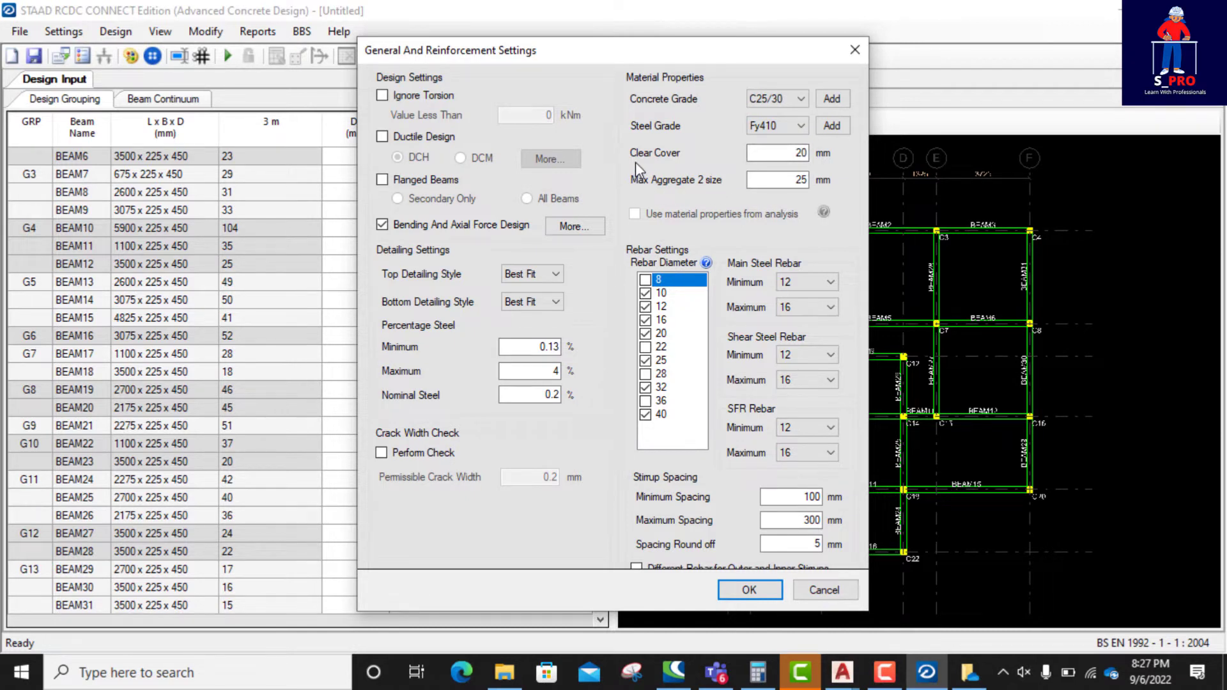
# - Set the clear cover to 25 mm in the material properties and apply the General And Reinforcement settings
pyautogui.doubleClick(804, 155)
pyautogui.write('25')
pyautogui.moveTo(619, 58); pyautogui.dragTo(392, 26)
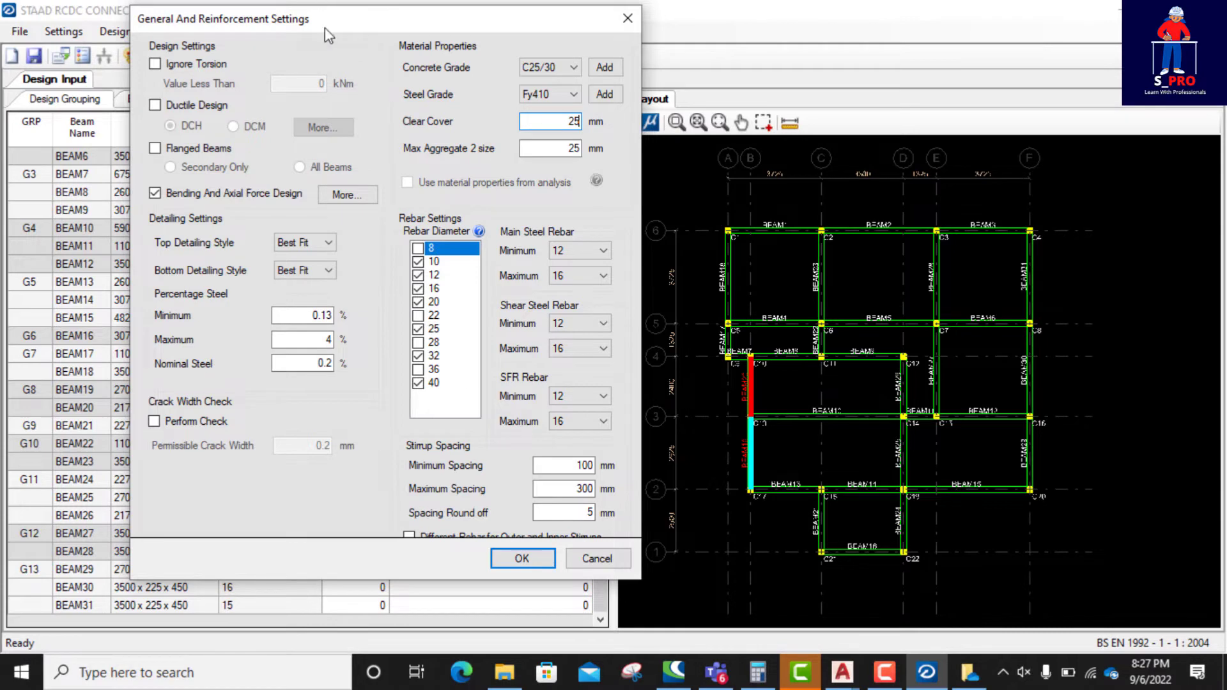
pyautogui.moveTo(348, 20); pyautogui.dragTo(540, 14)
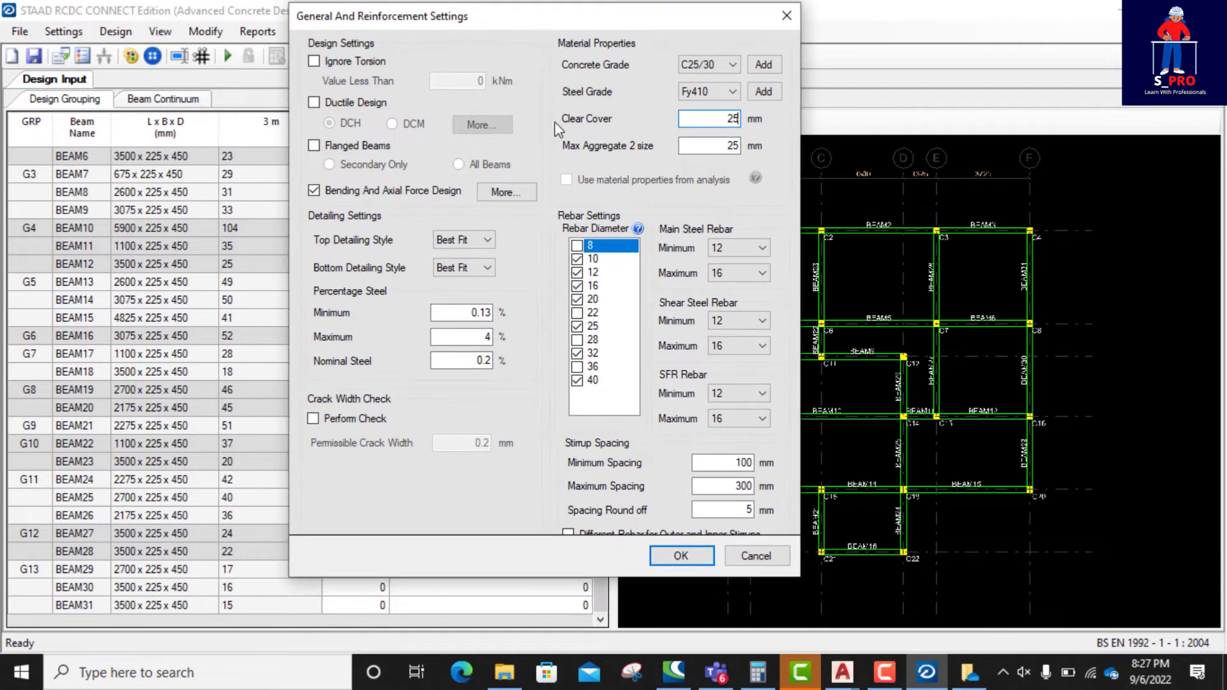
pyautogui.click(681, 556)
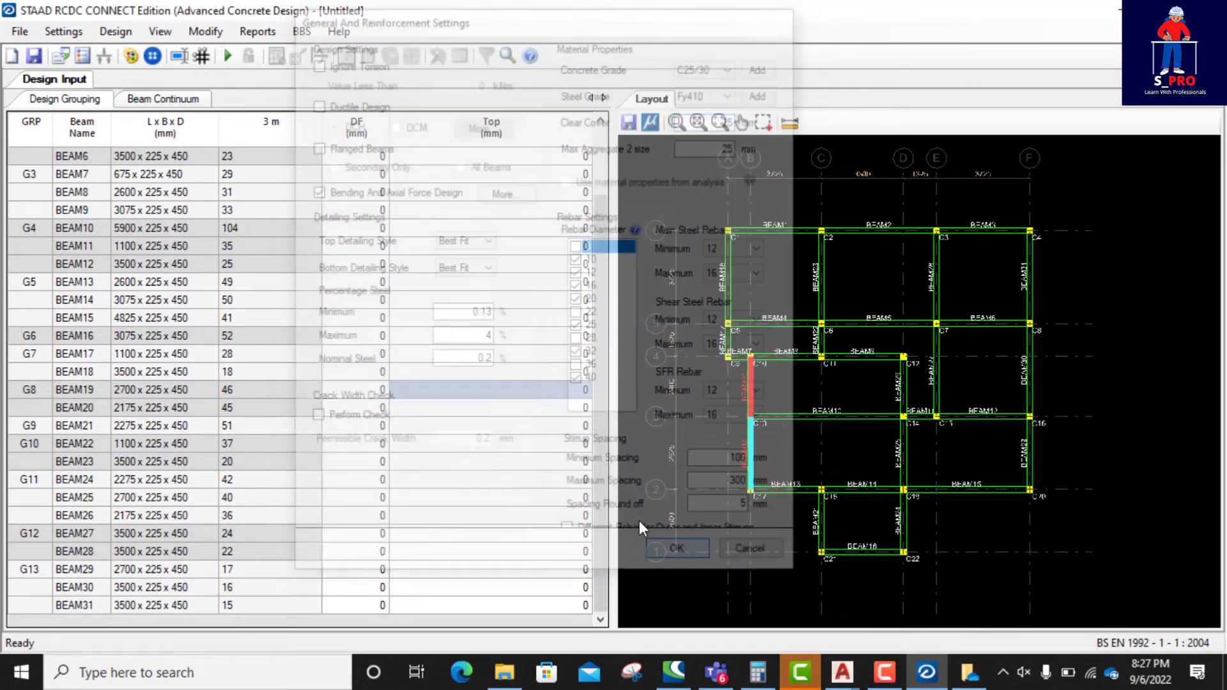
# - Review the rebar curtailment settings and accept them as they are
pyautogui.click(64, 32)
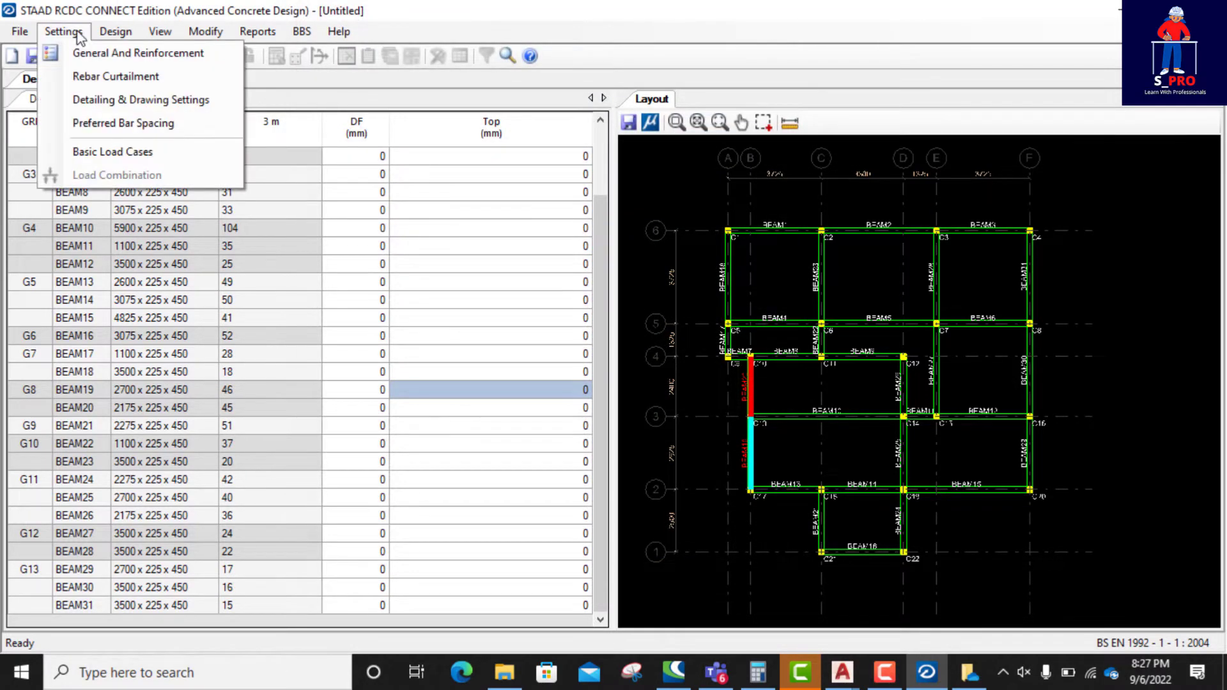
pyautogui.click(93, 77)
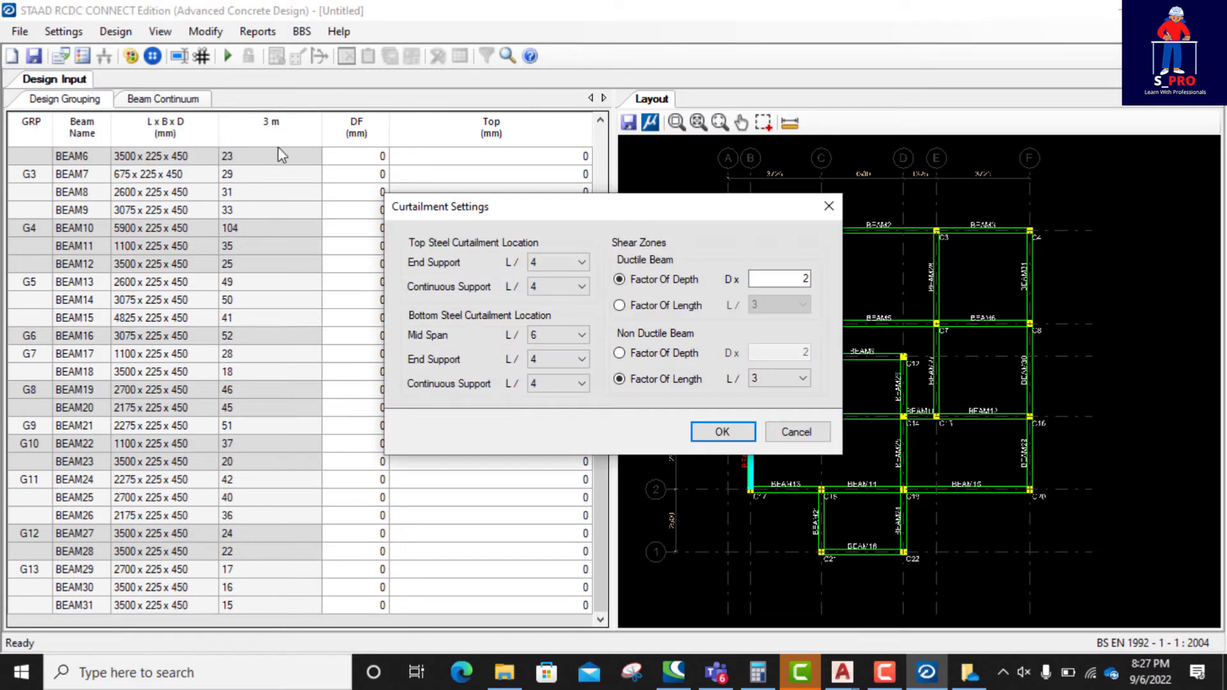
pyautogui.click(735, 435)
# - Set the main rebar mark prefix to H in the Rebar Mark Manager and accept the detailing and drawing settings
pyautogui.click(59, 36)
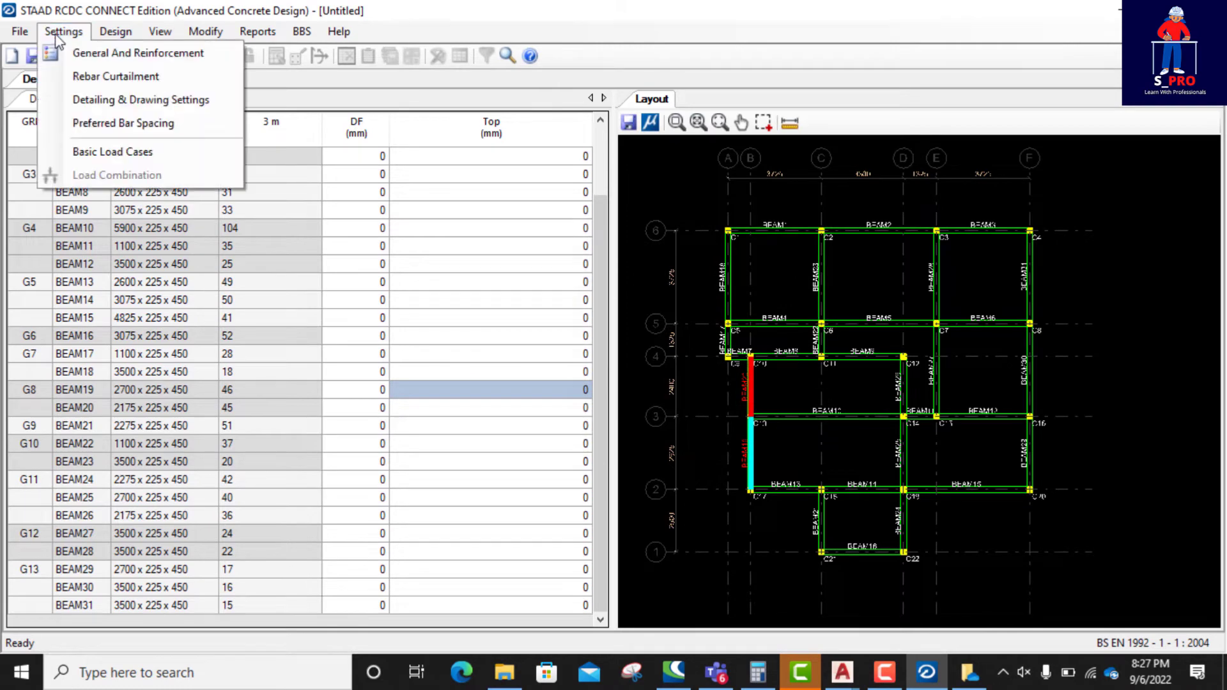
pyautogui.click(110, 101)
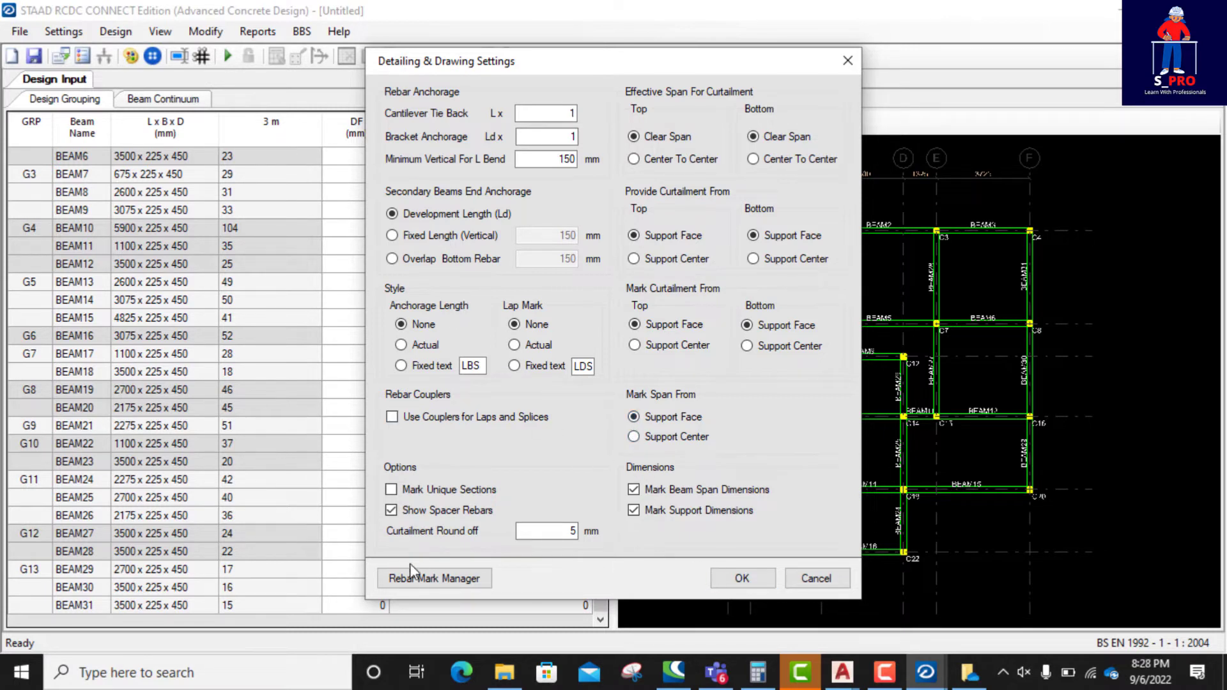
pyautogui.click(447, 582)
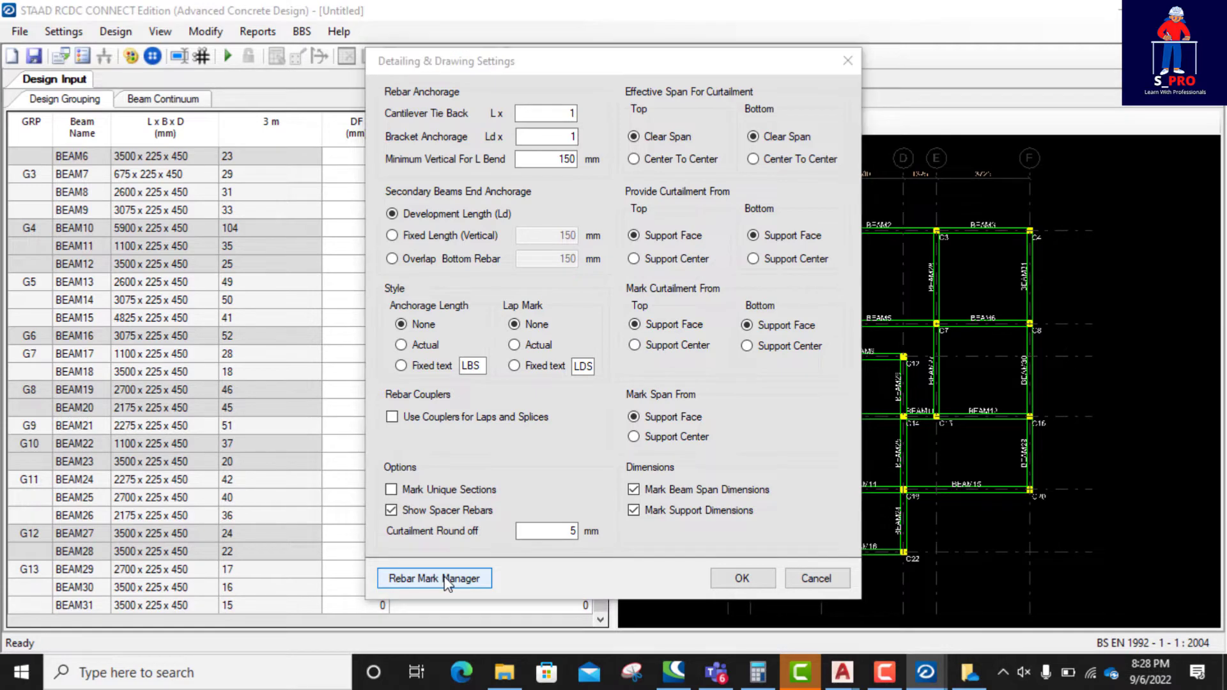
pyautogui.click(640, 296)
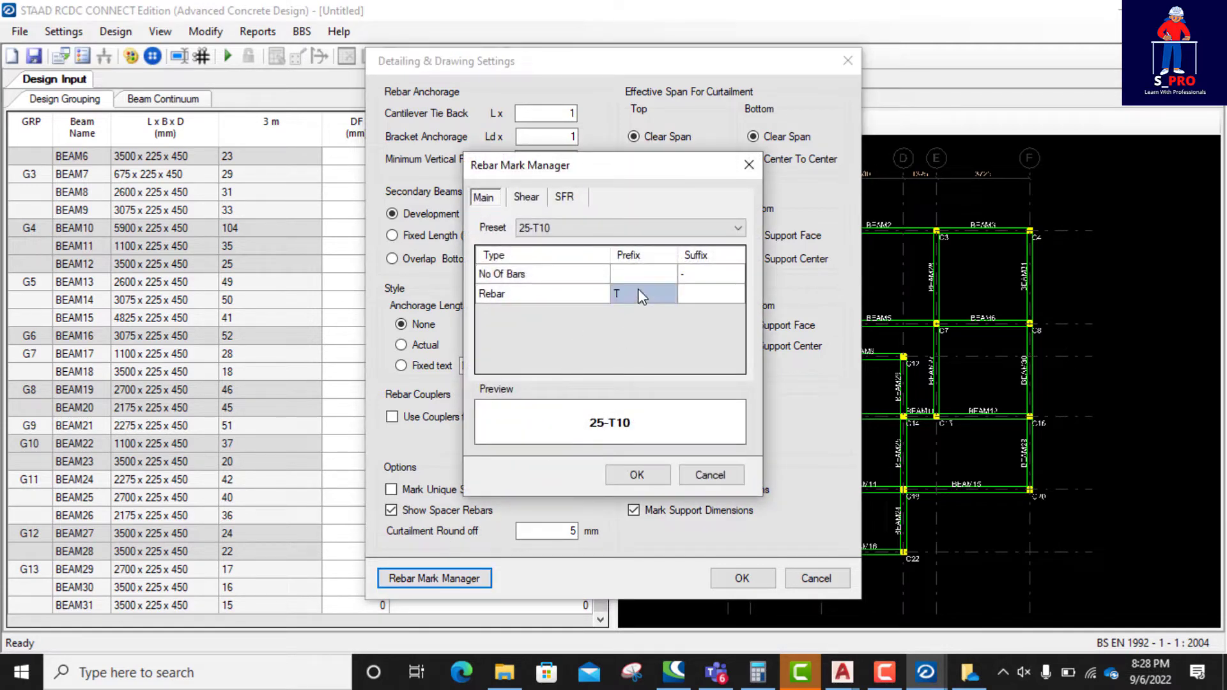
pyautogui.write('H')
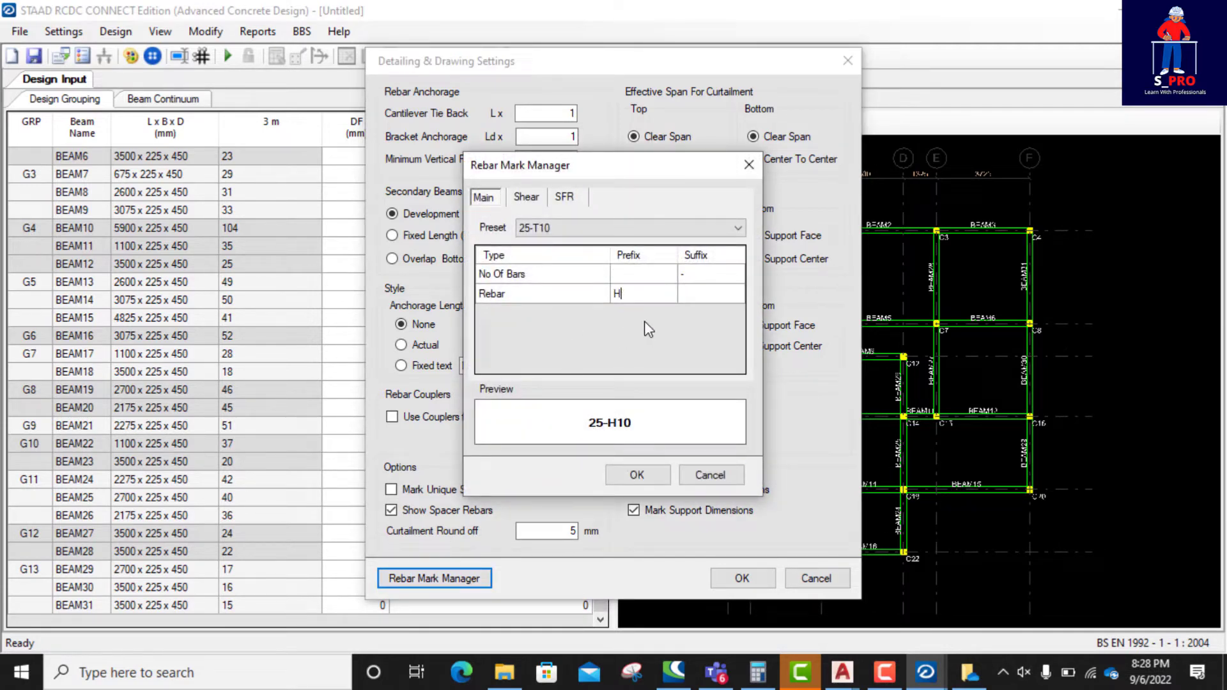
pyautogui.click(639, 475)
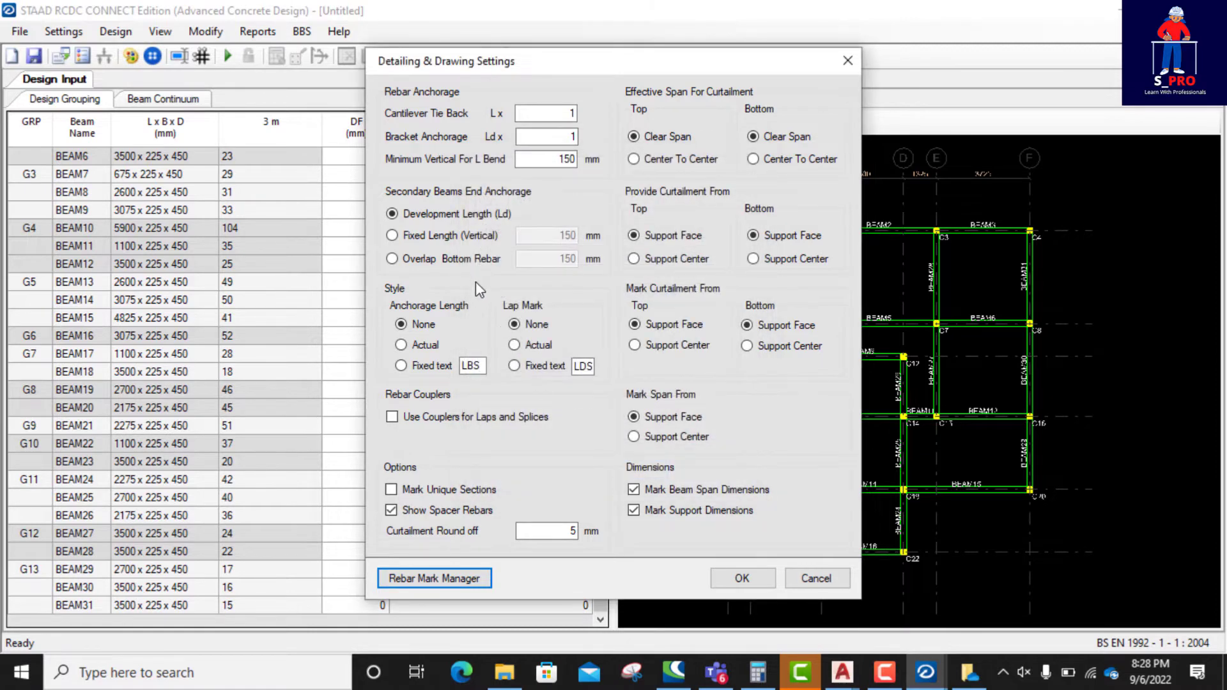
pyautogui.click(742, 578)
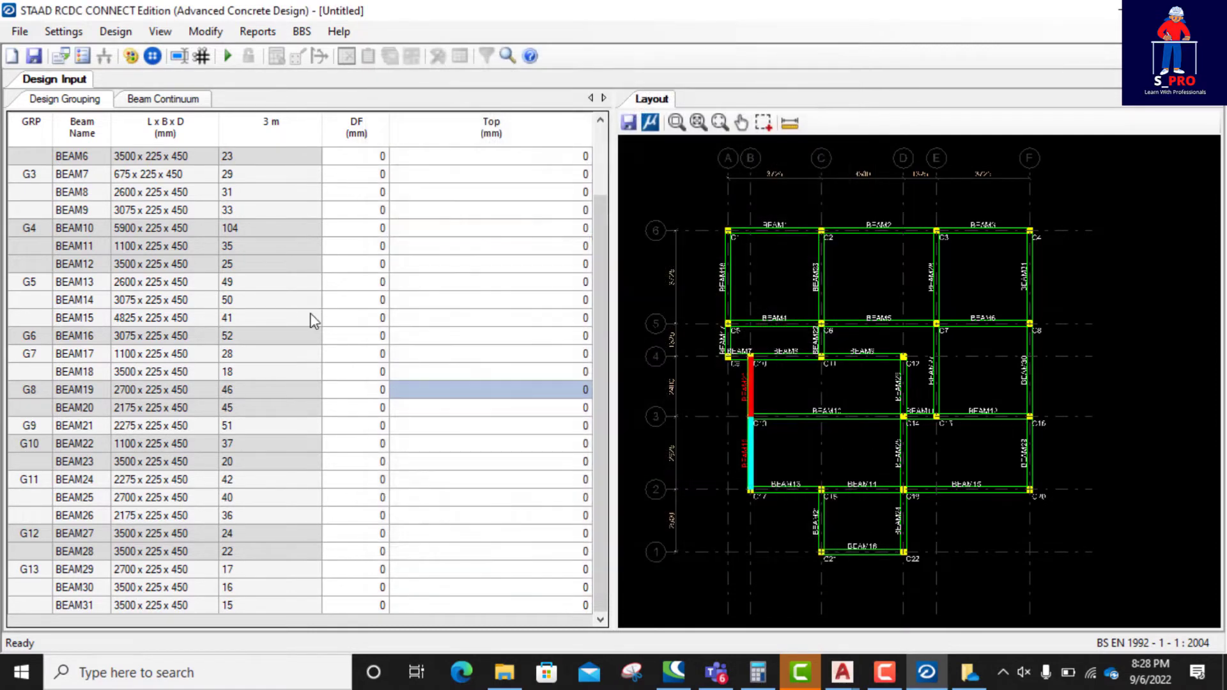
# - Review the preferred rebar spacing for the 225 mm beam width and accept it as it is
pyautogui.click(64, 35)
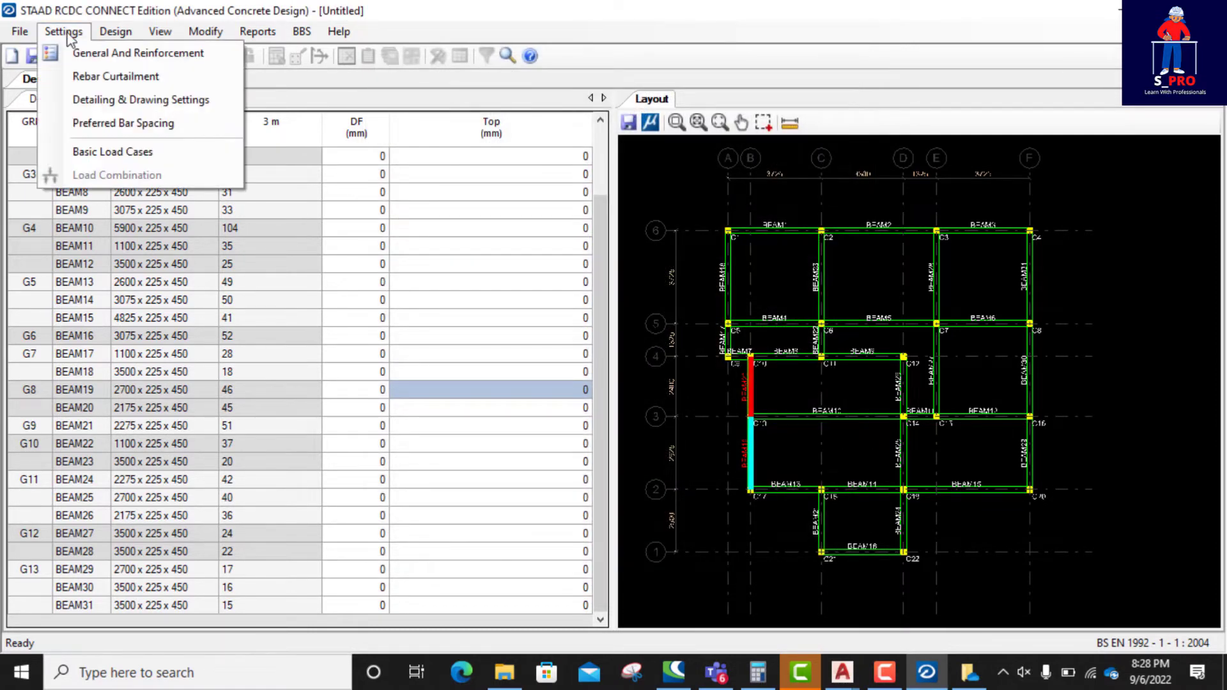
pyautogui.click(114, 125)
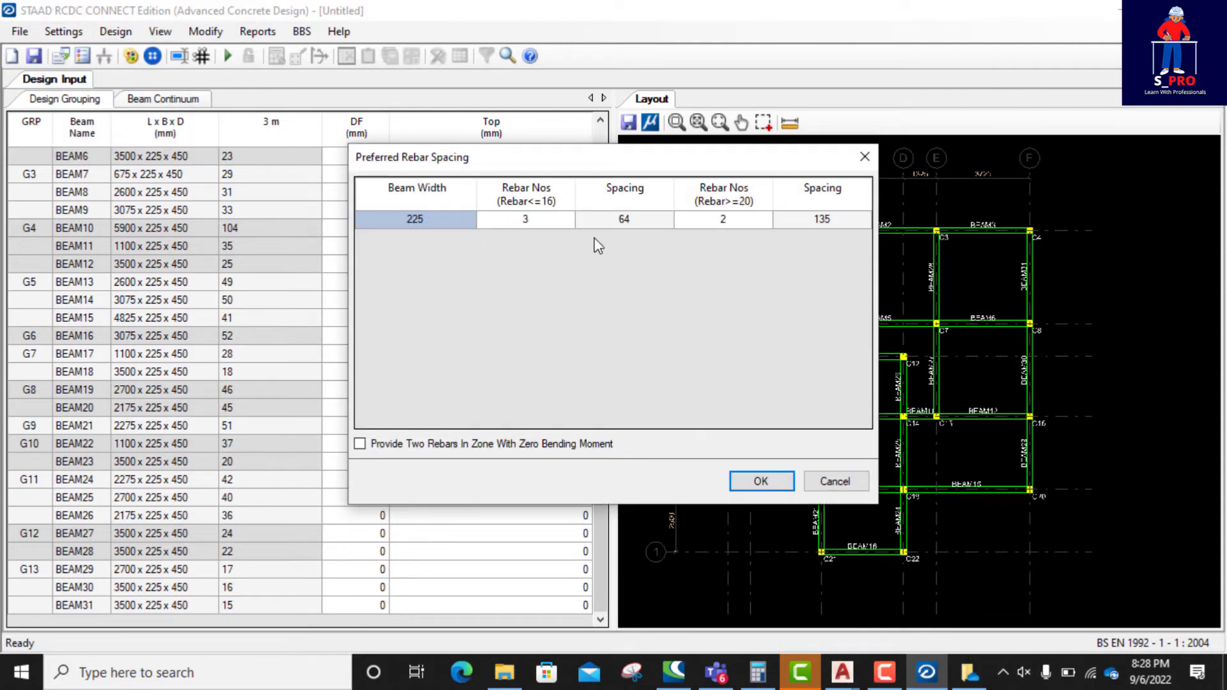
pyautogui.click(762, 482)
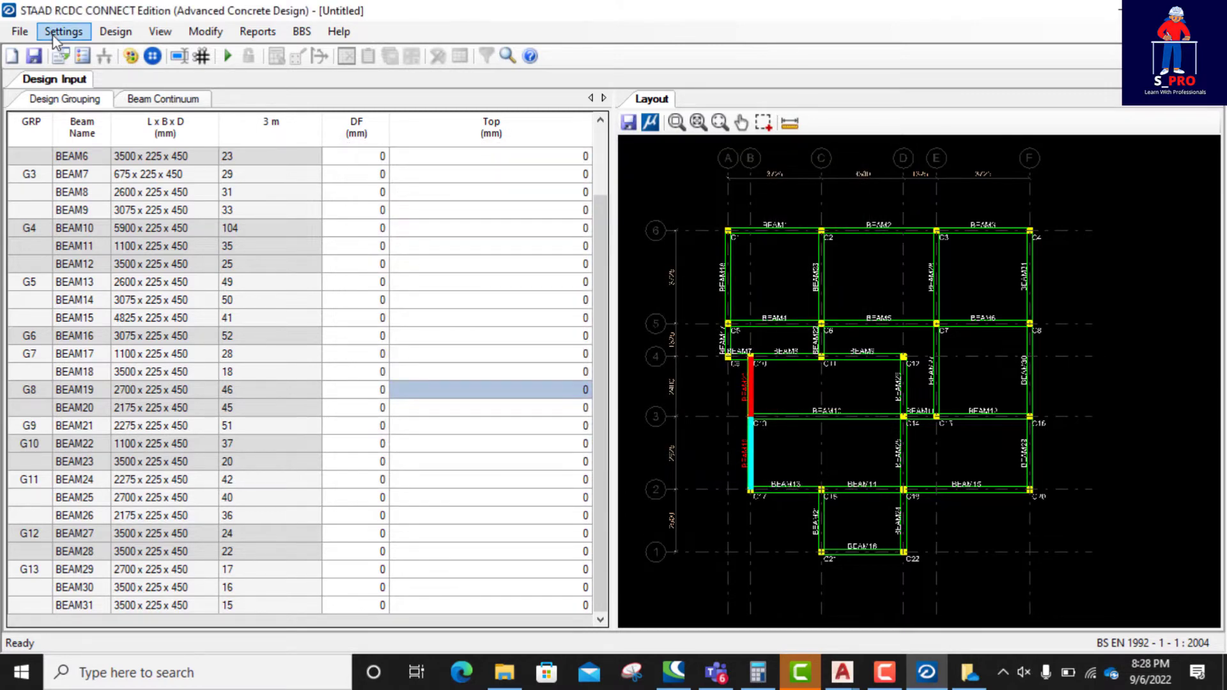
# - In the basic load cases, assign the Dead Load type to SELFWEIGHT, DL1 and SLAB DEAD LOAD, DL2
pyautogui.click(63, 32)
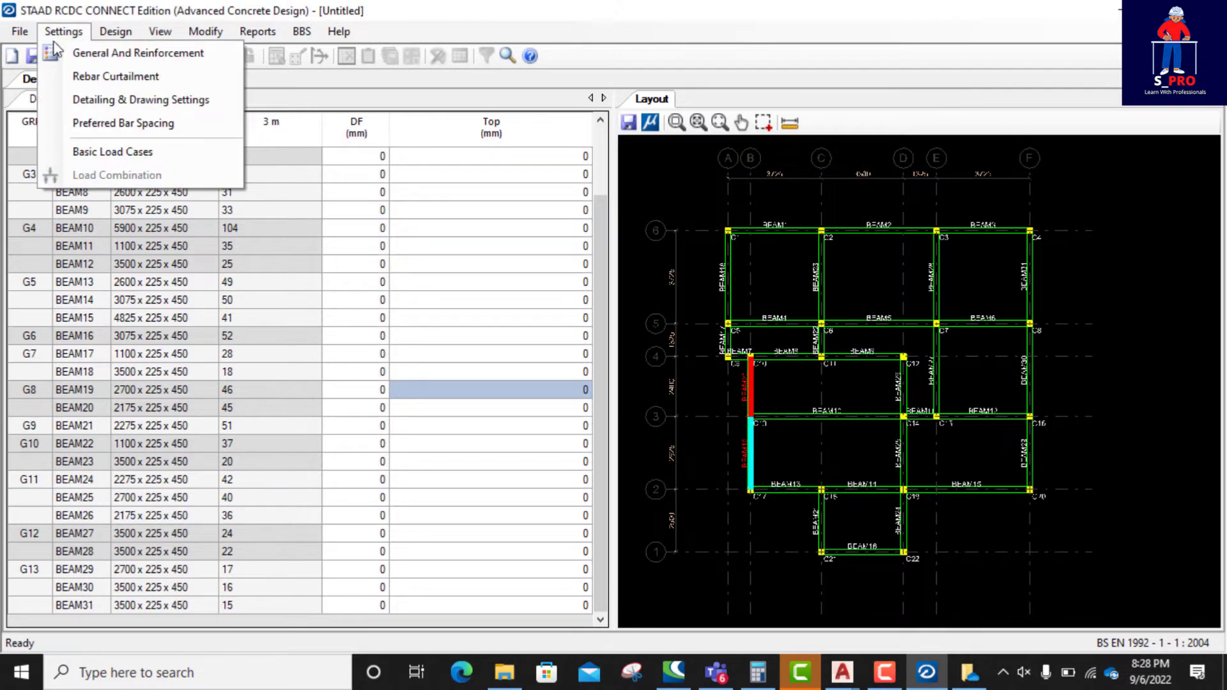
pyautogui.click(105, 154)
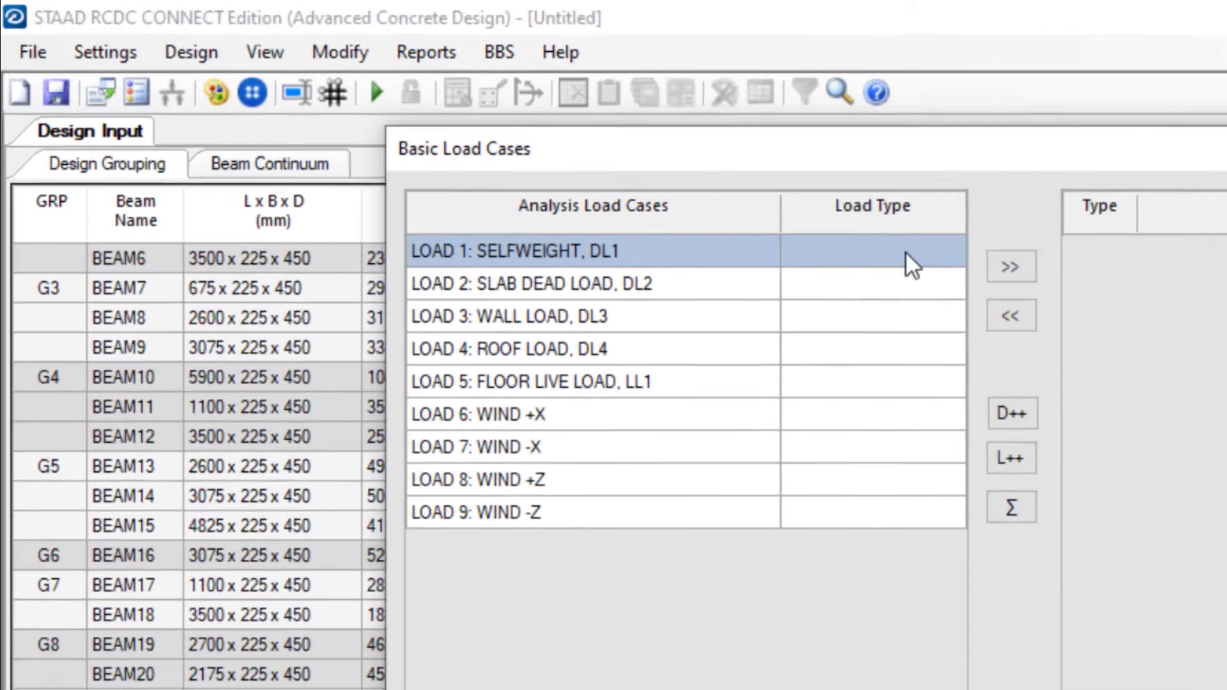
pyautogui.click(555, 153)
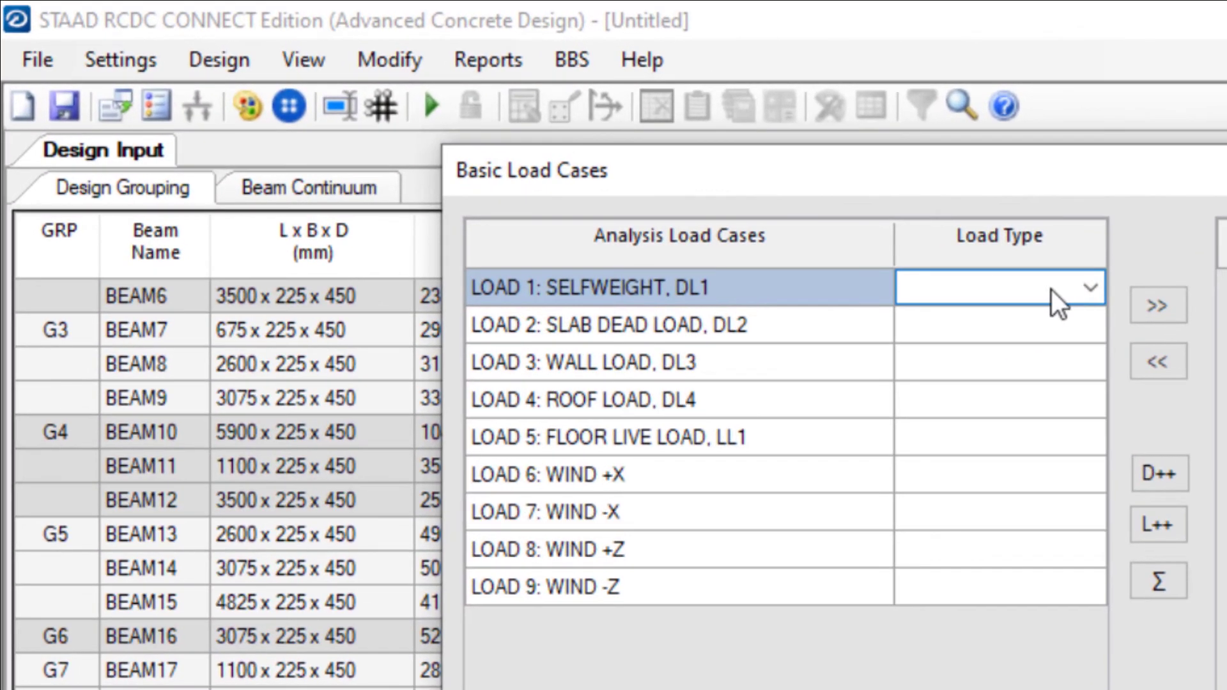
pyautogui.click(1085, 294)
pyautogui.click(966, 317)
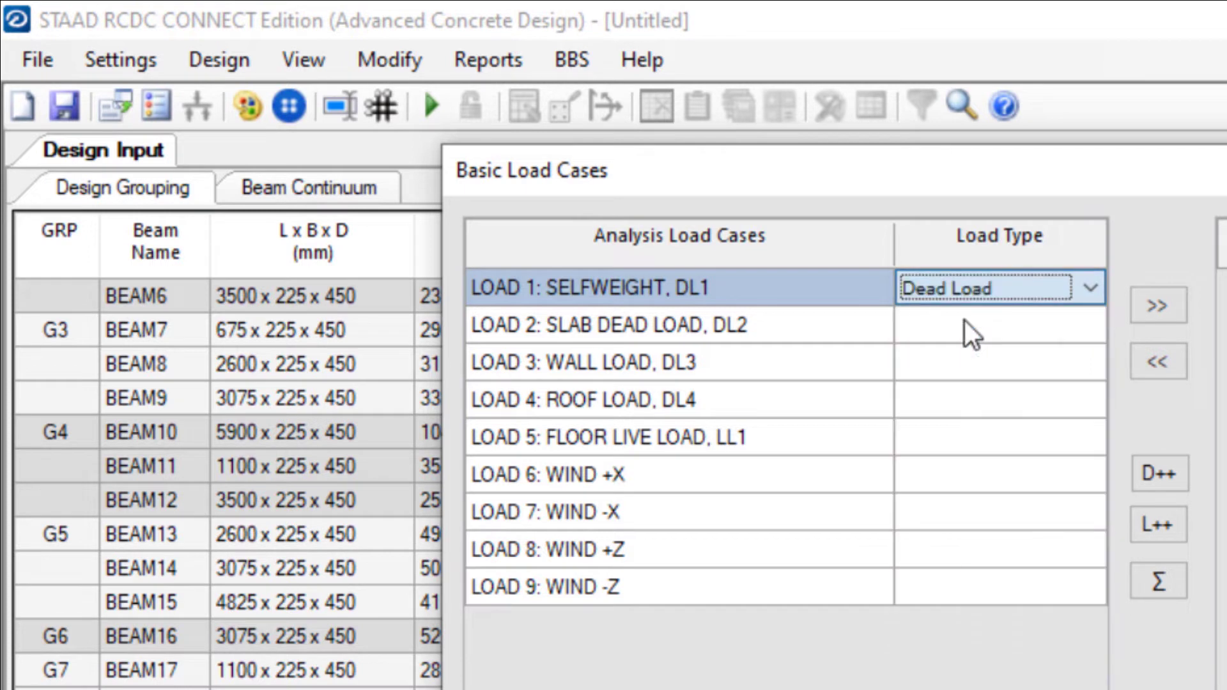
pyautogui.click(1010, 313)
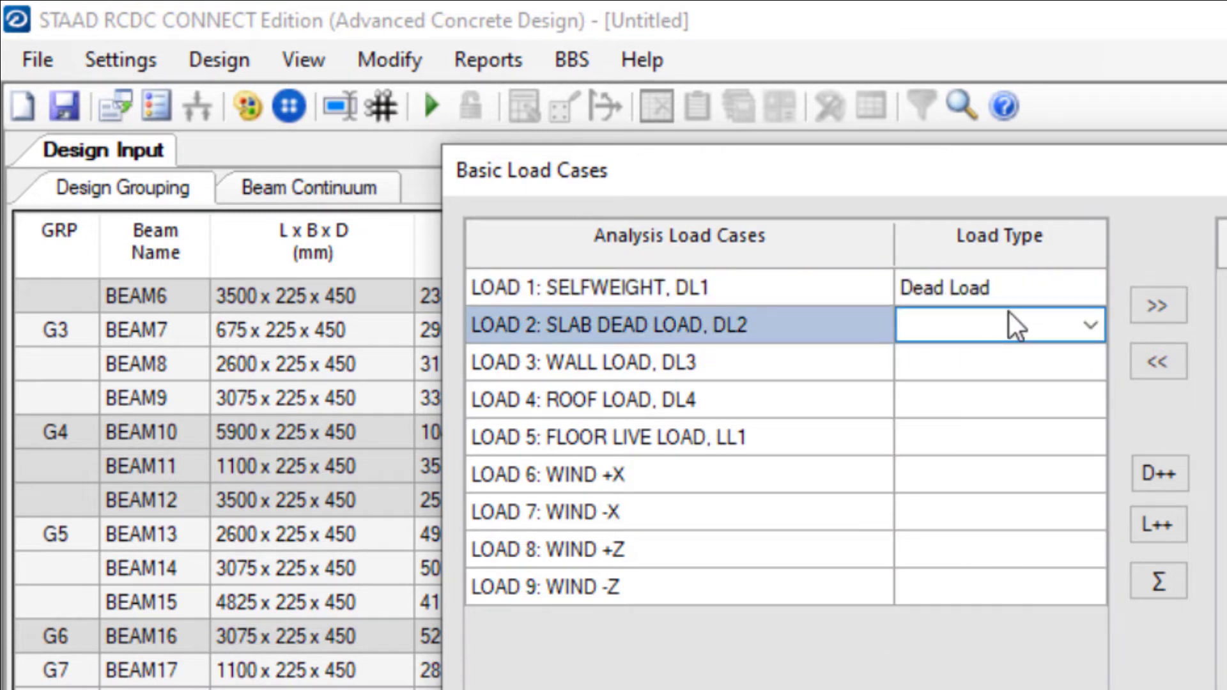
pyautogui.click(1089, 324)
pyautogui.click(979, 356)
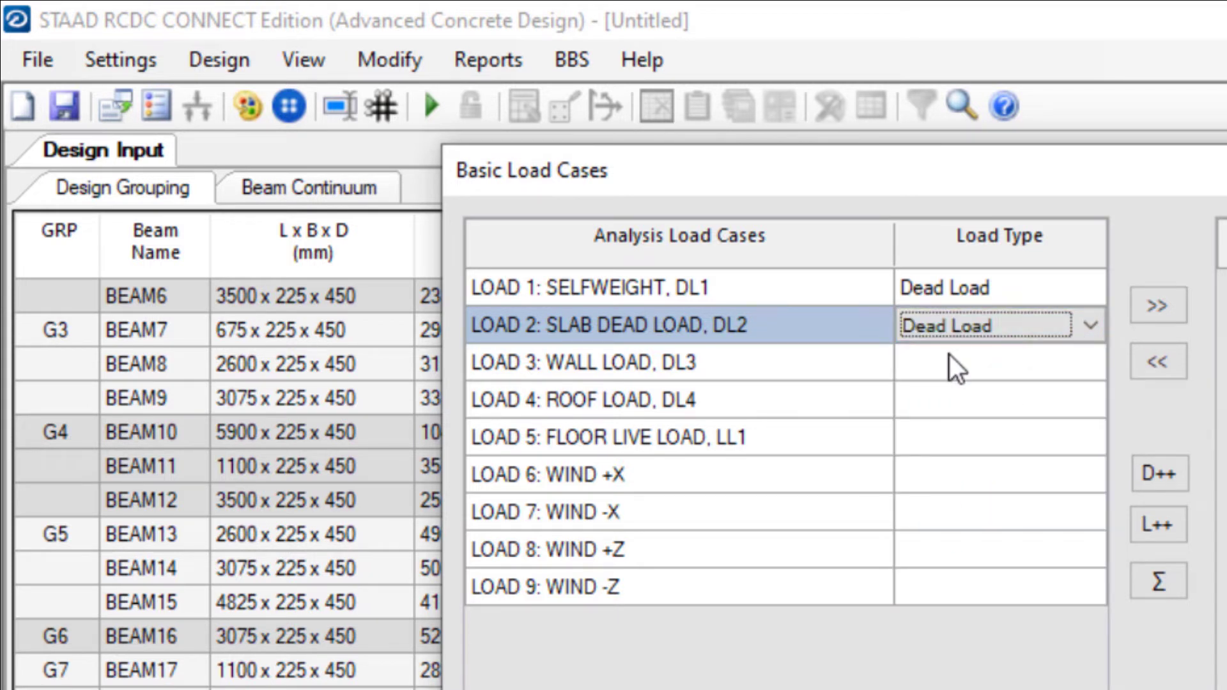
# - Assign the Dead Load type to the WALL LOAD, DL3 and ROOF LOAD, DL4 cases
pyautogui.click(1044, 369)
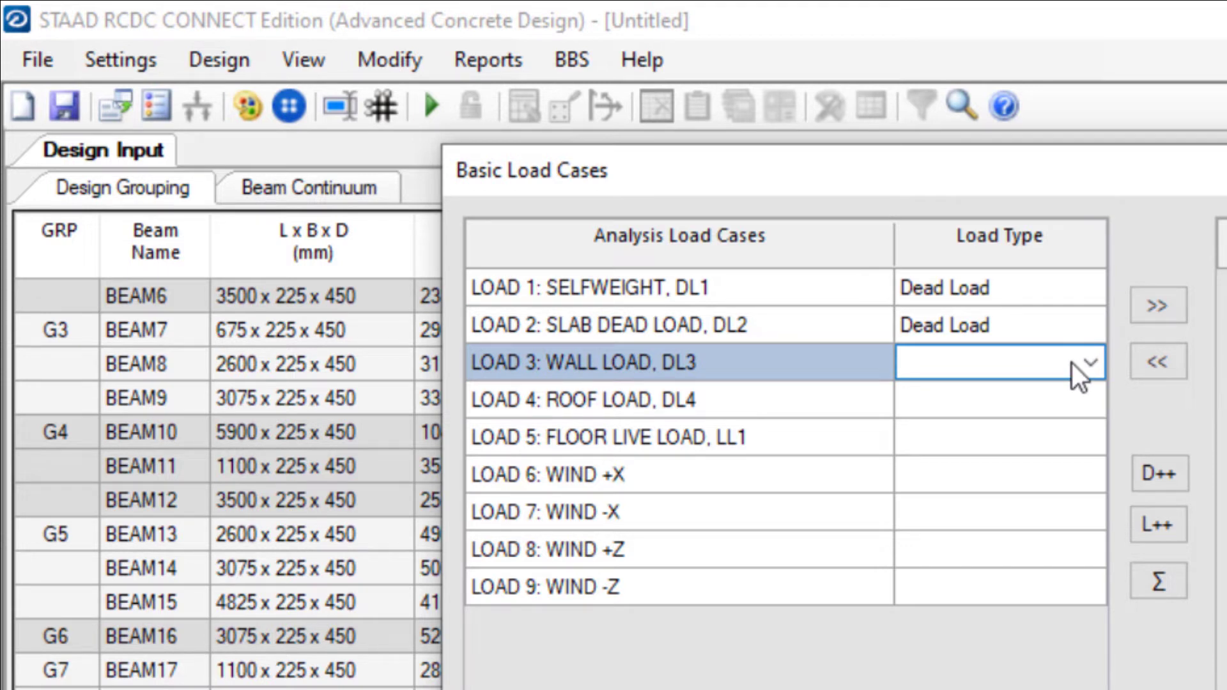
pyautogui.click(1072, 363)
pyautogui.click(1086, 363)
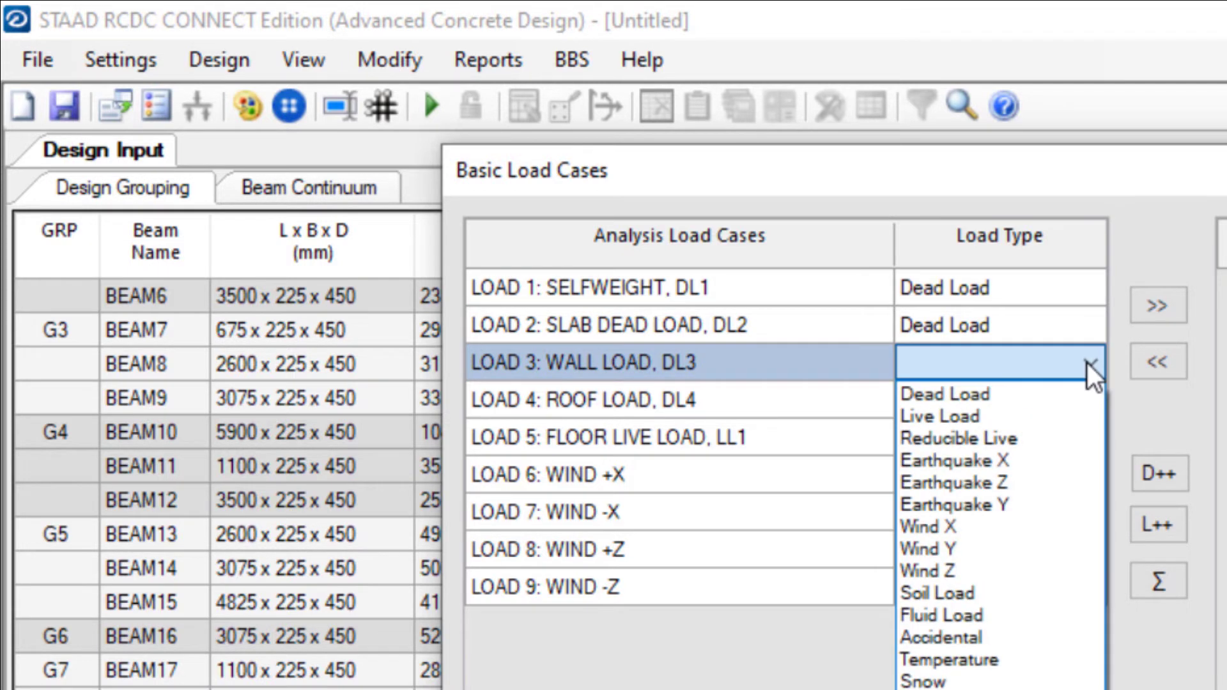
pyautogui.click(1002, 394)
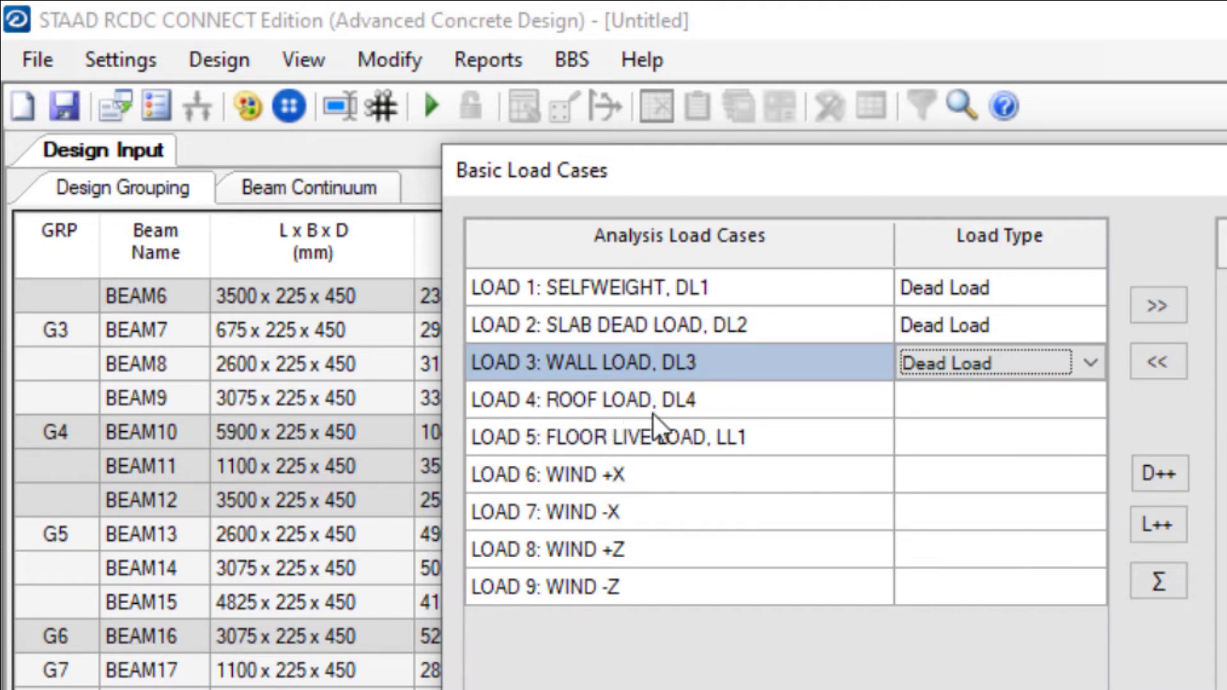
pyautogui.click(1026, 400)
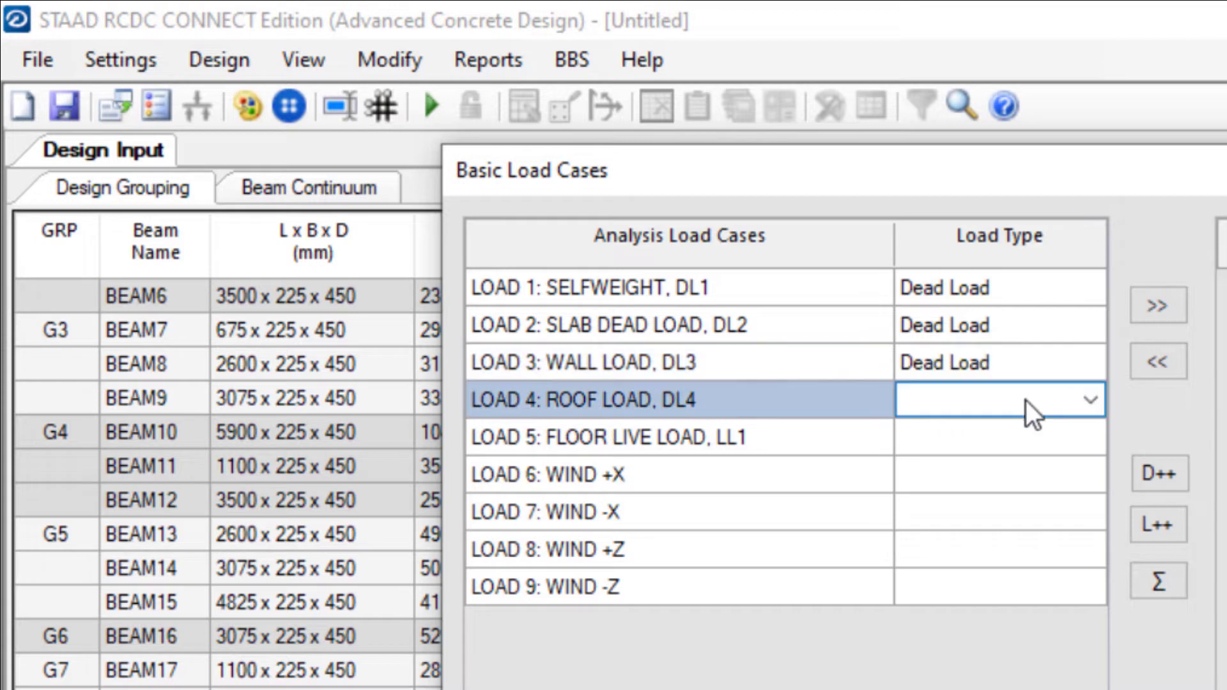
pyautogui.click(1089, 402)
pyautogui.click(968, 431)
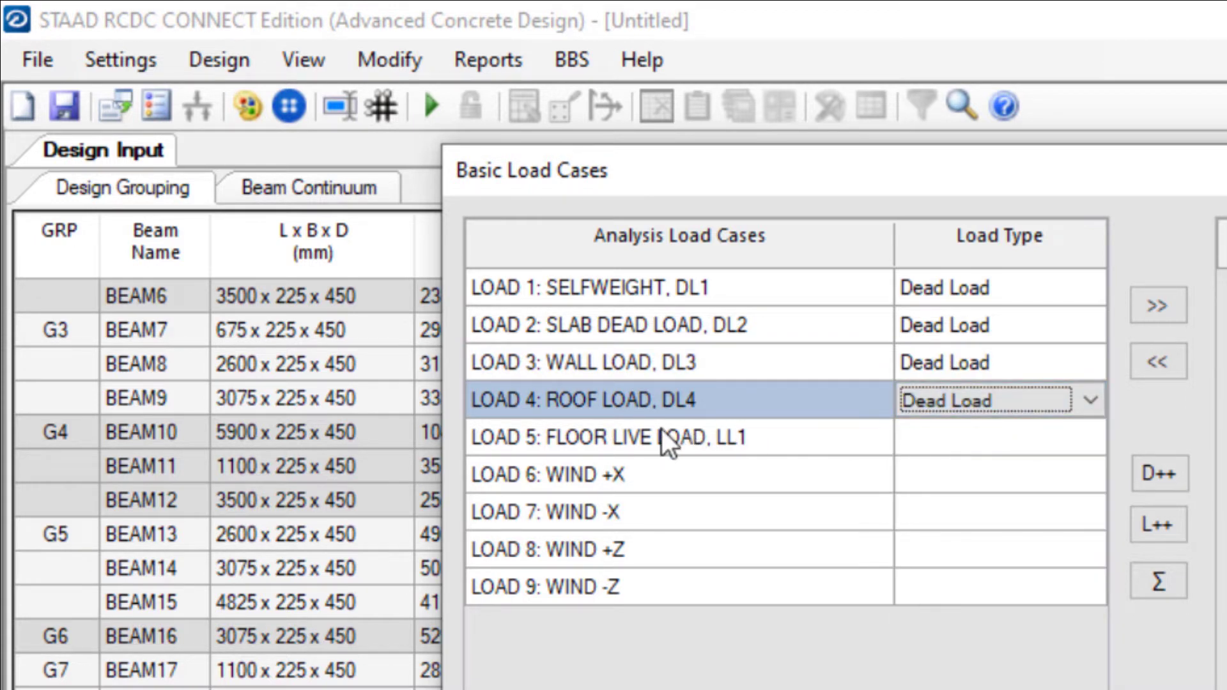
# - Assign the Live Load type to the FLOOR LIVE LOAD, LL1 case
pyautogui.click(1065, 436)
pyautogui.click(1087, 439)
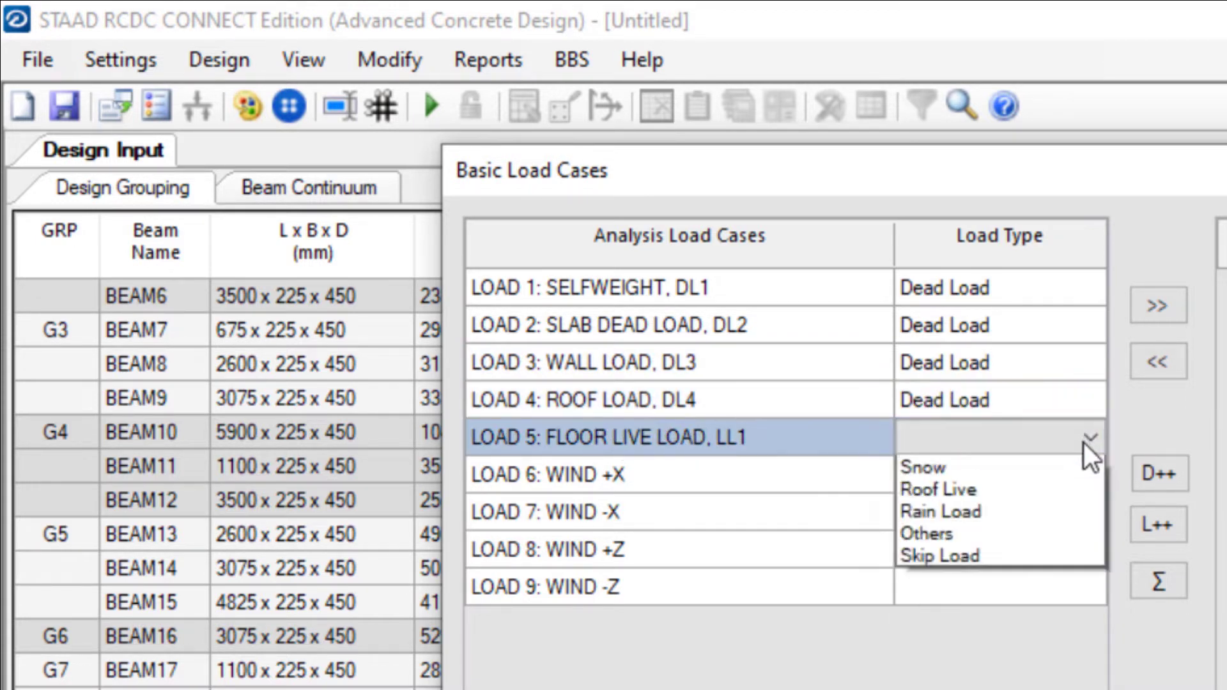
pyautogui.click(959, 491)
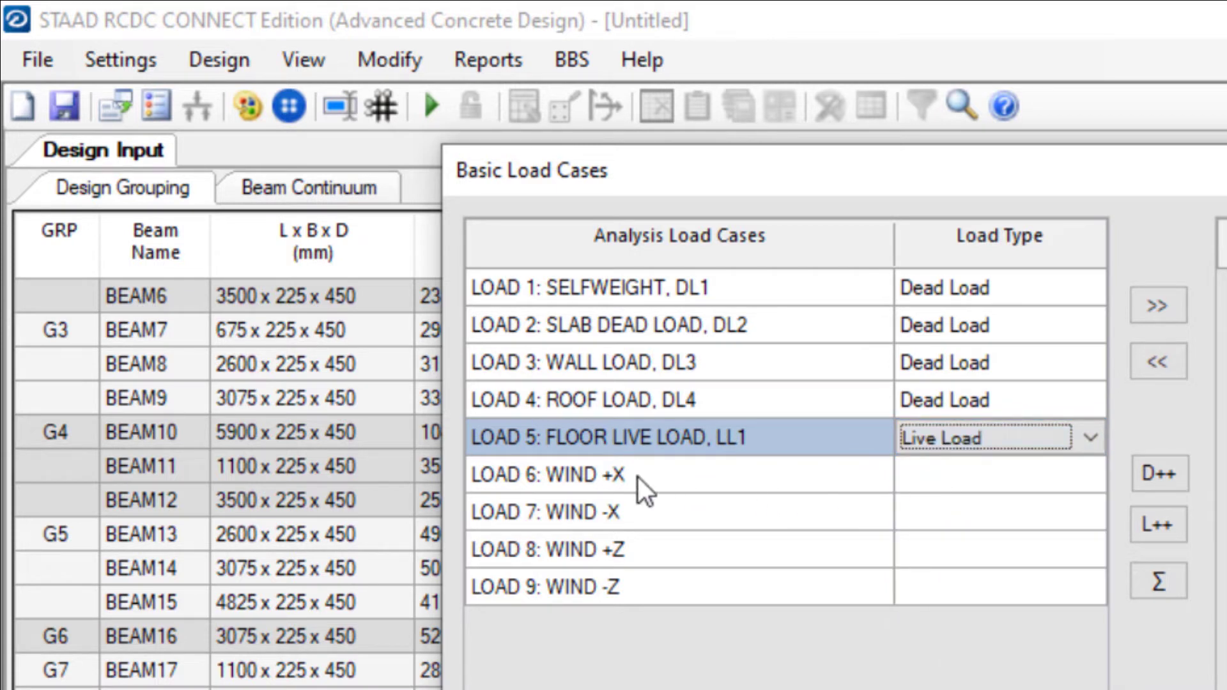
# - Assign the Wind X load type to the WIND +X and WIND -X load cases
pyautogui.click(1067, 477)
pyautogui.click(1091, 476)
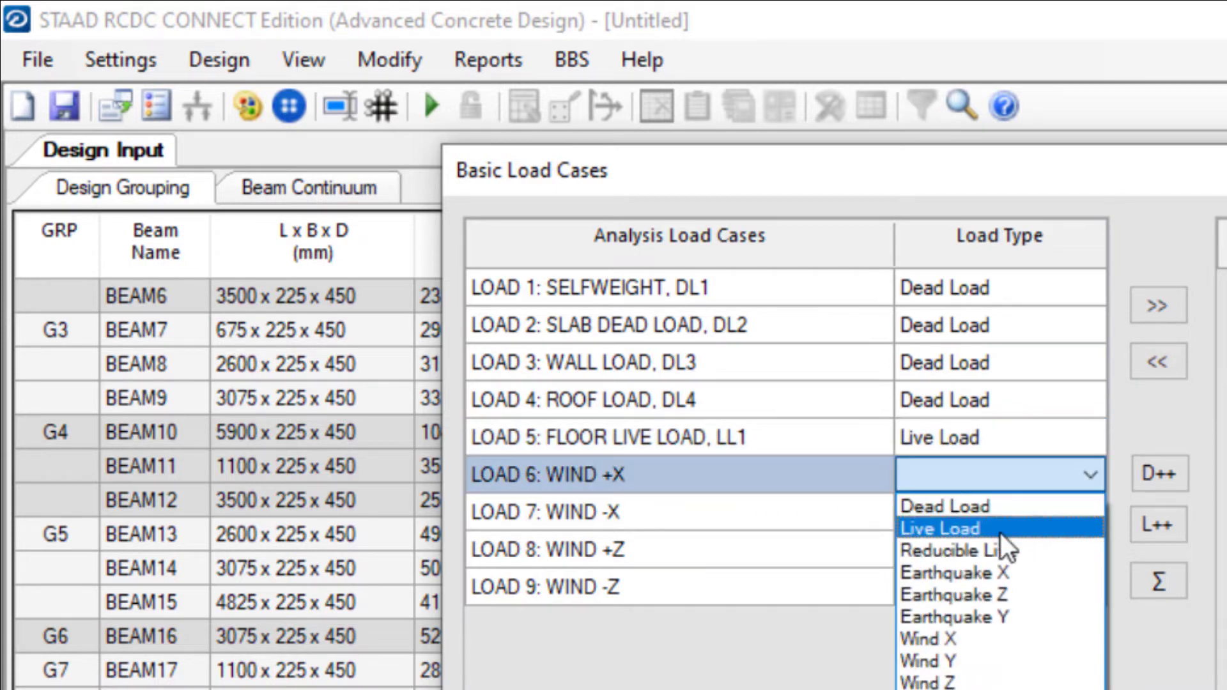
pyautogui.click(951, 640)
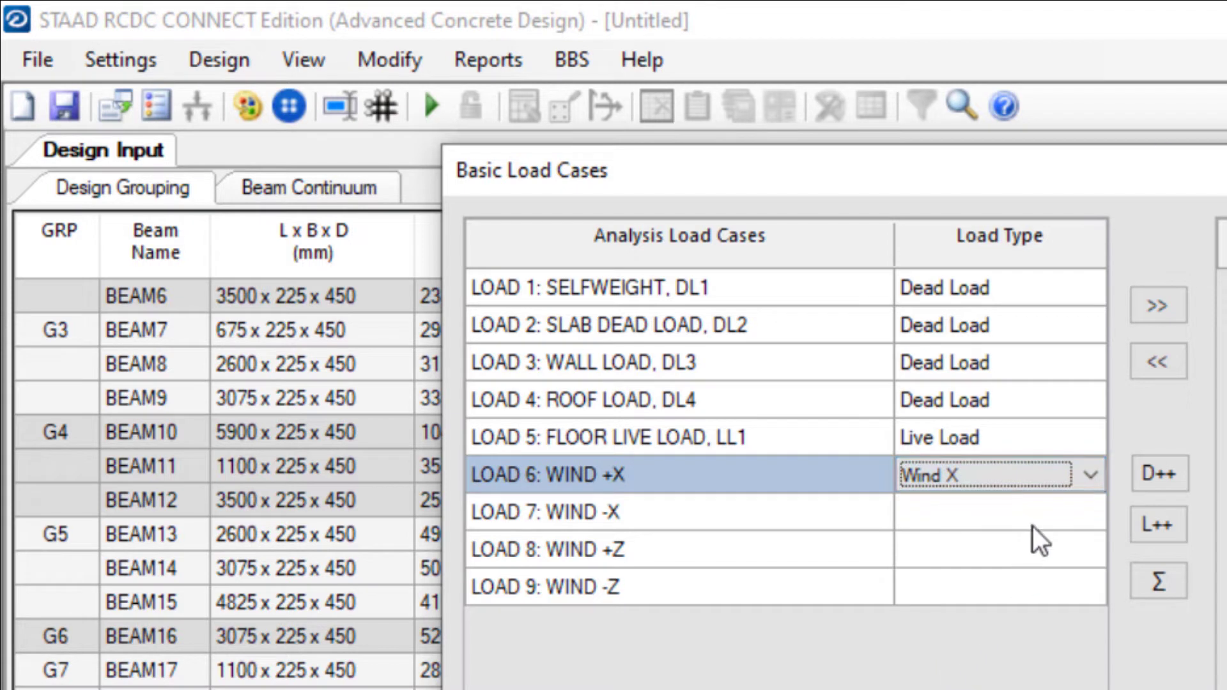
pyautogui.click(1052, 518)
pyautogui.click(1086, 515)
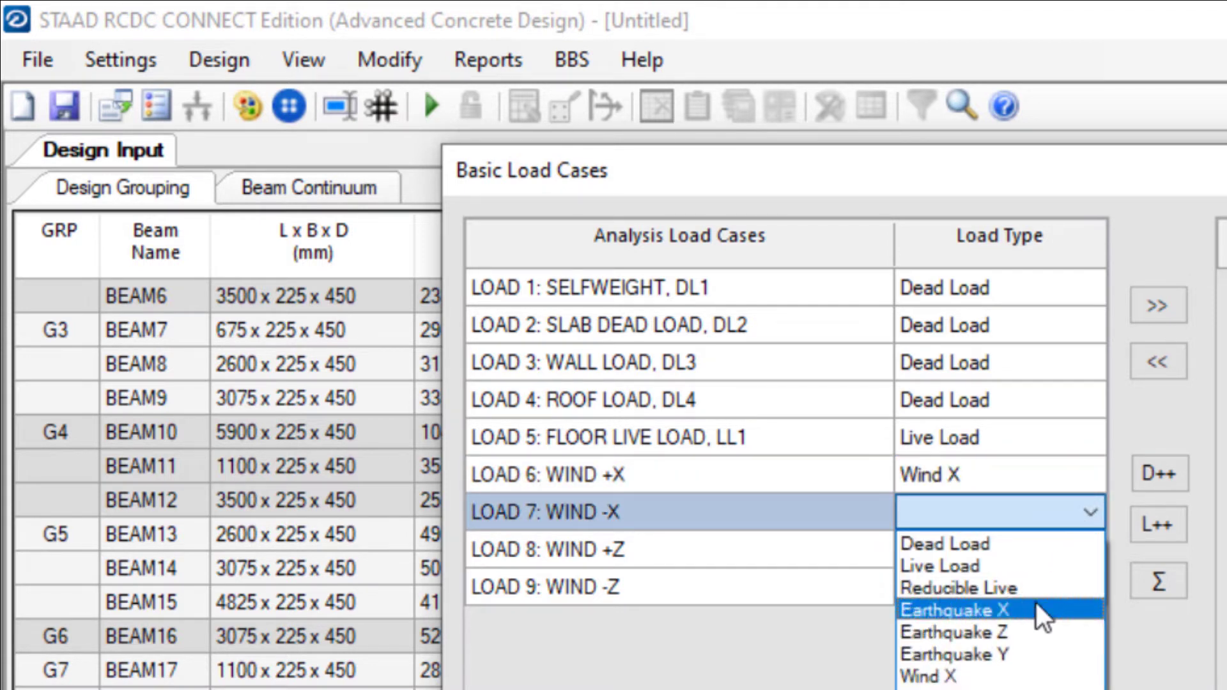
pyautogui.click(953, 677)
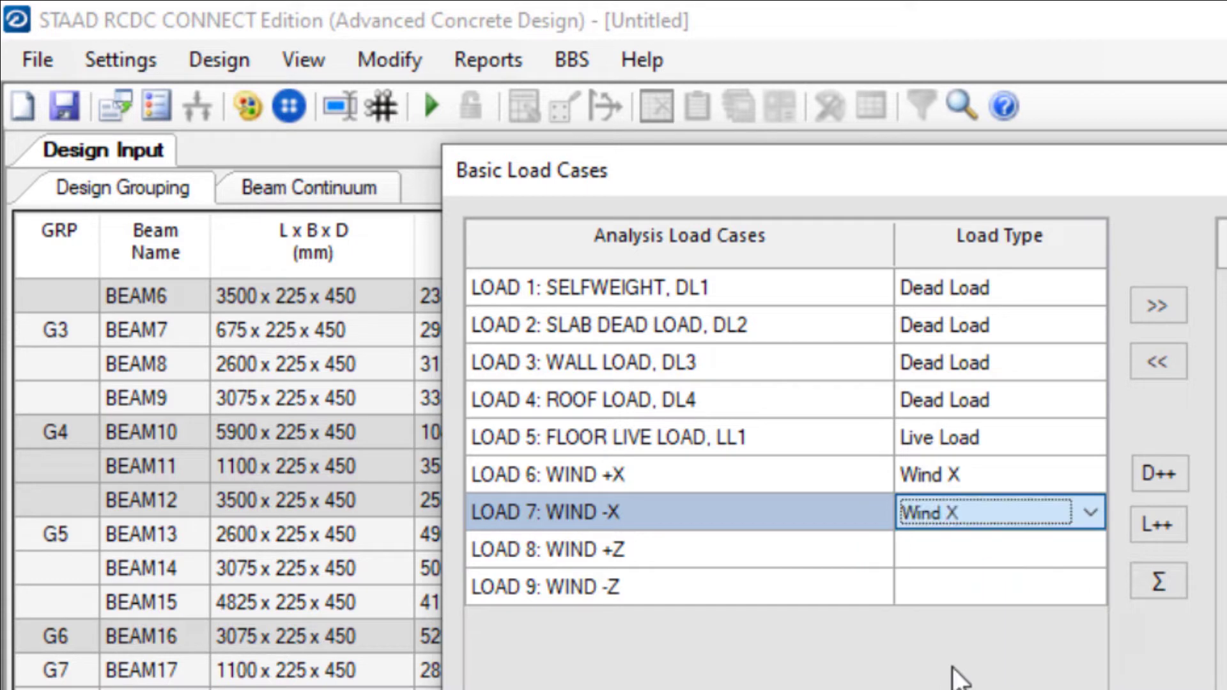
# - Assign the Wind Z load type to the WIND +Z and WIND -Z load cases
pyautogui.click(1055, 560)
pyautogui.click(1090, 548)
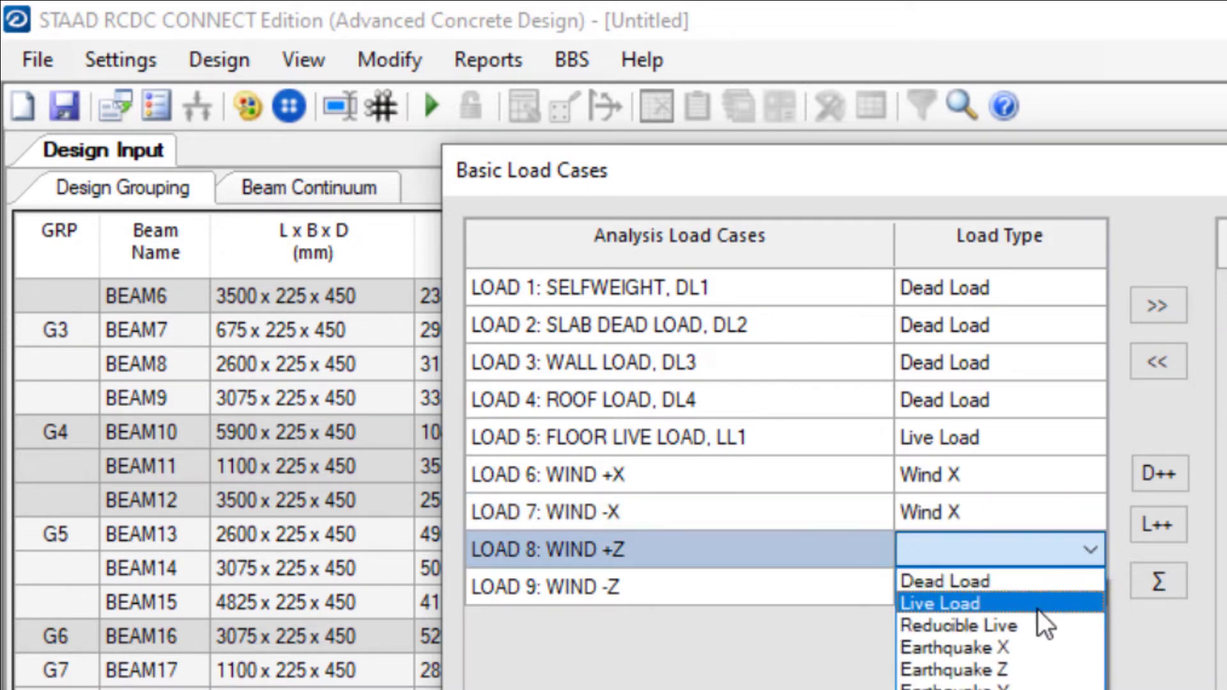
pyautogui.click(946, 683)
pyautogui.click(1037, 586)
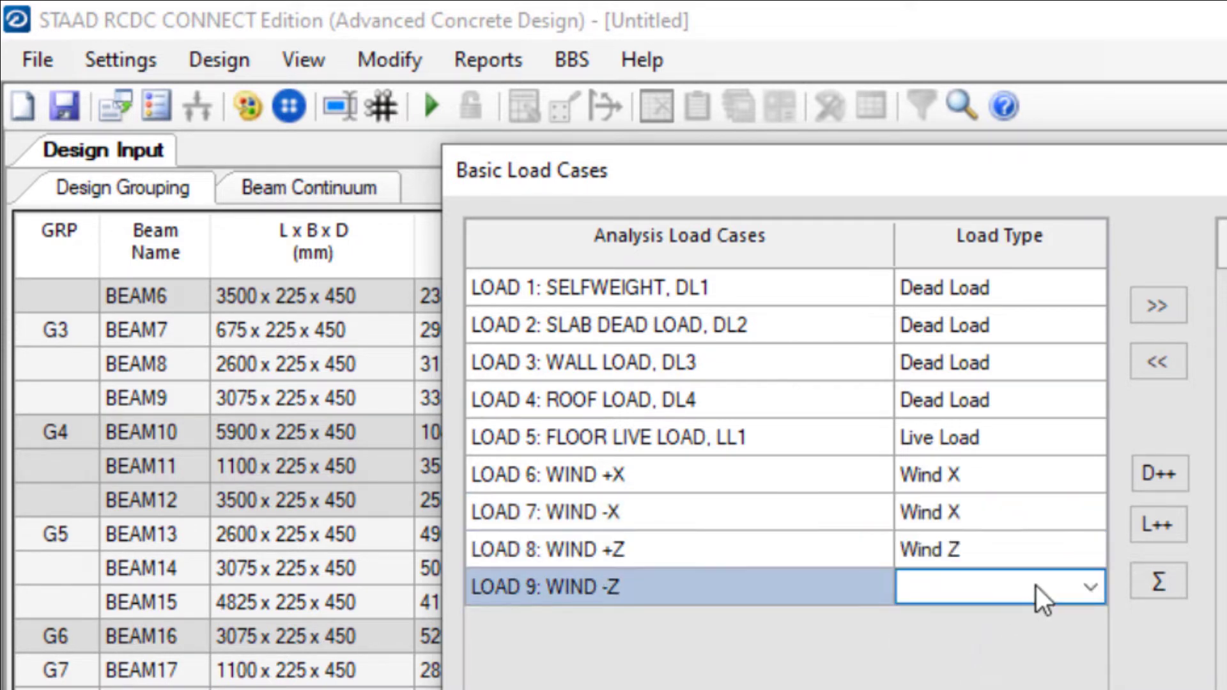
pyautogui.click(1088, 585)
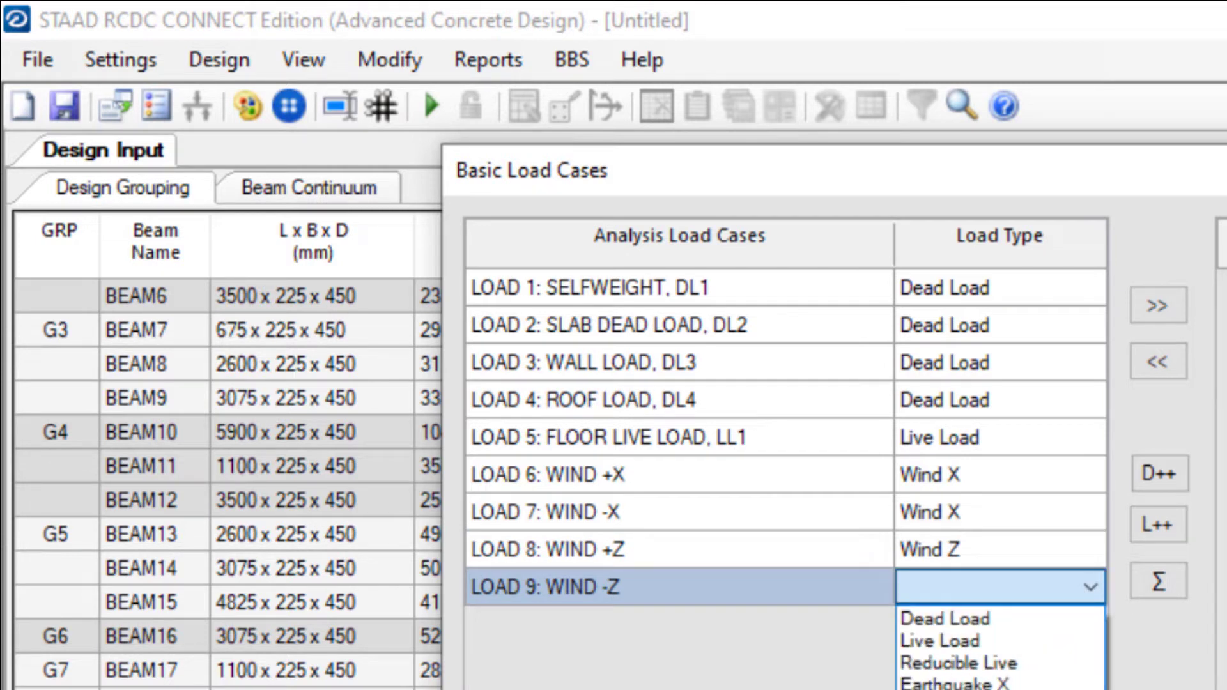
pyautogui.click(940, 688)
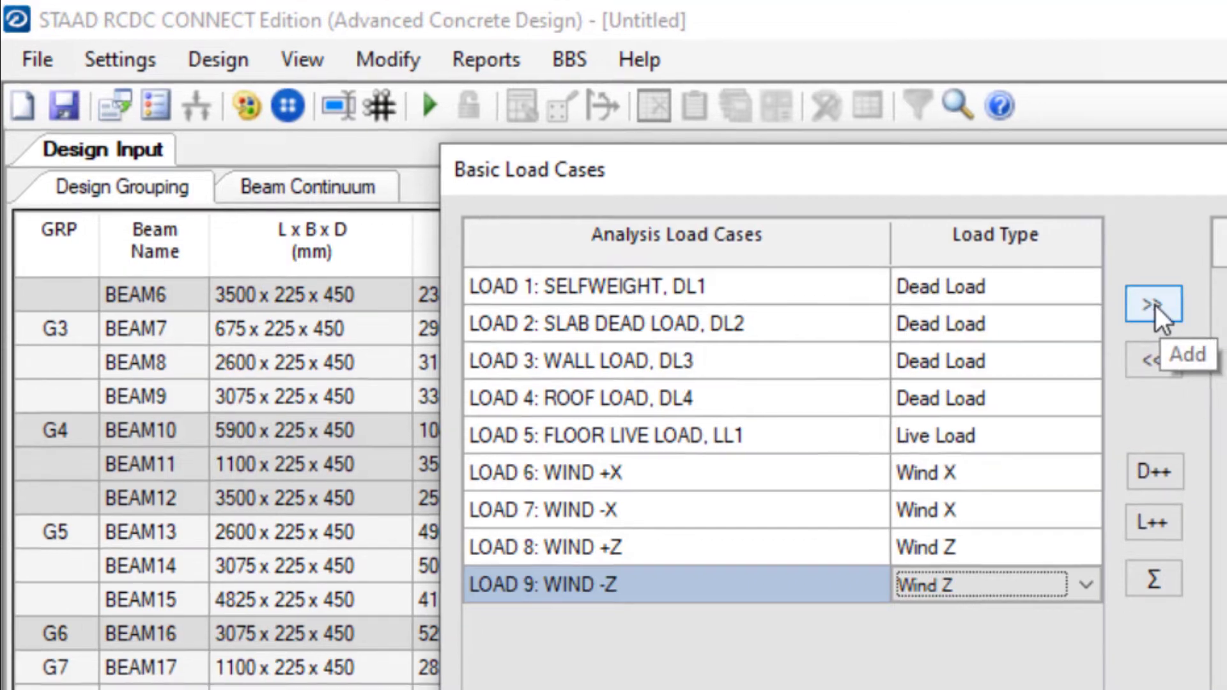
# - Add all nine analysis load cases to the primary load cases and accept the basic load case definitions
pyautogui.click(1158, 306)
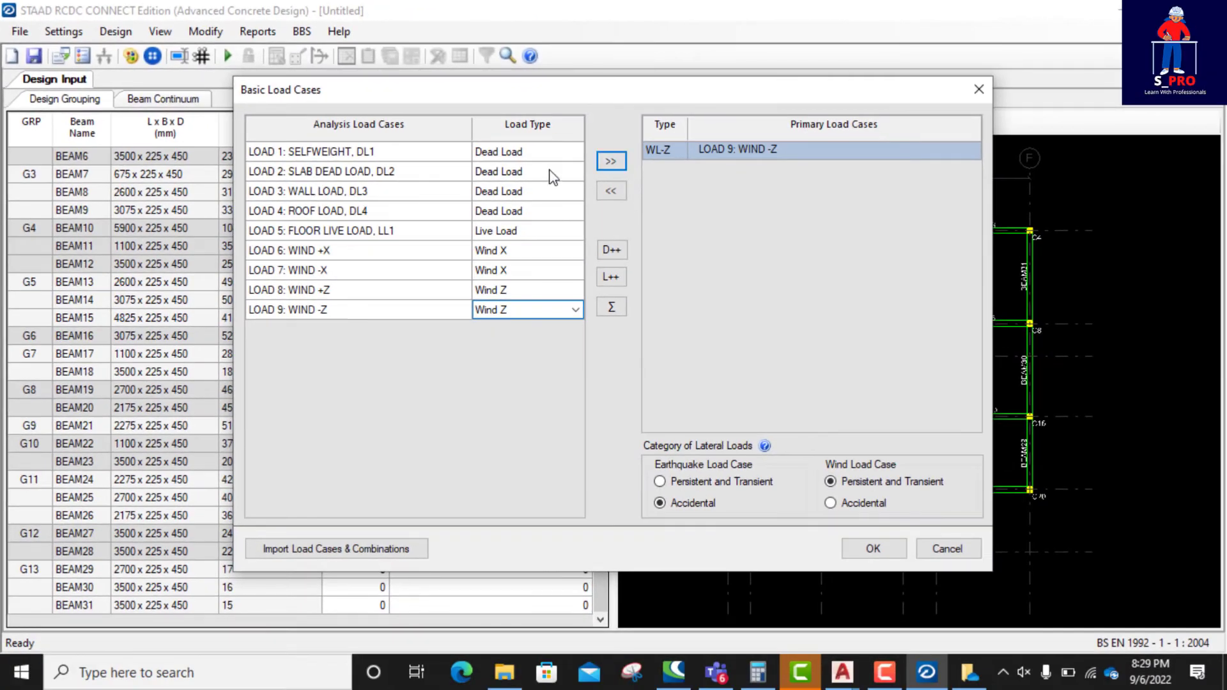
pyautogui.moveTo(505, 152); pyautogui.dragTo(501, 313)
pyautogui.click(610, 163)
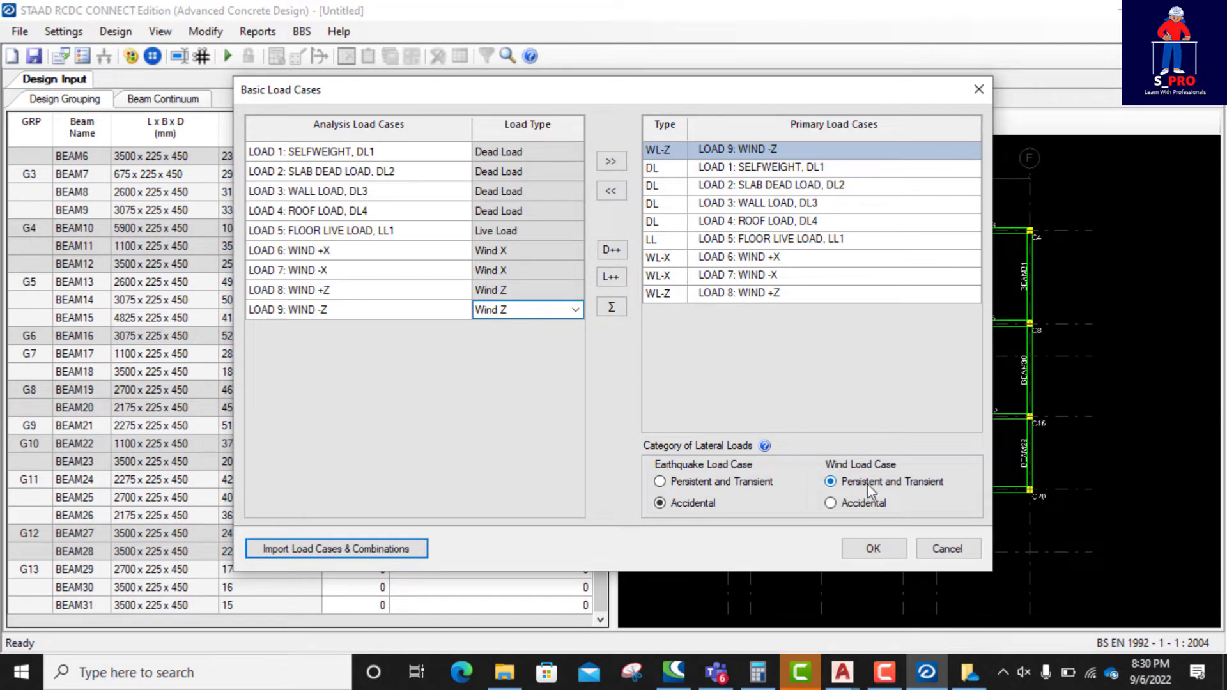
pyautogui.click(873, 550)
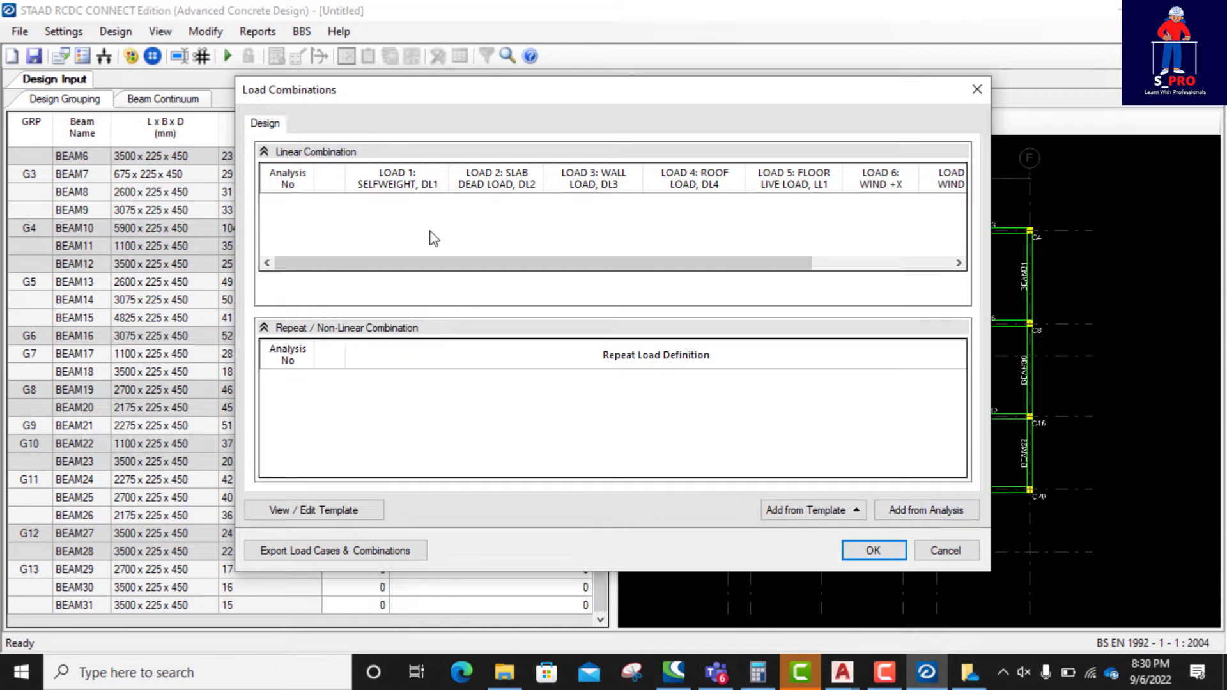
# - Add the linear load combinations from the analysis, review their load factors and accept them for the design
pyautogui.click(928, 517)
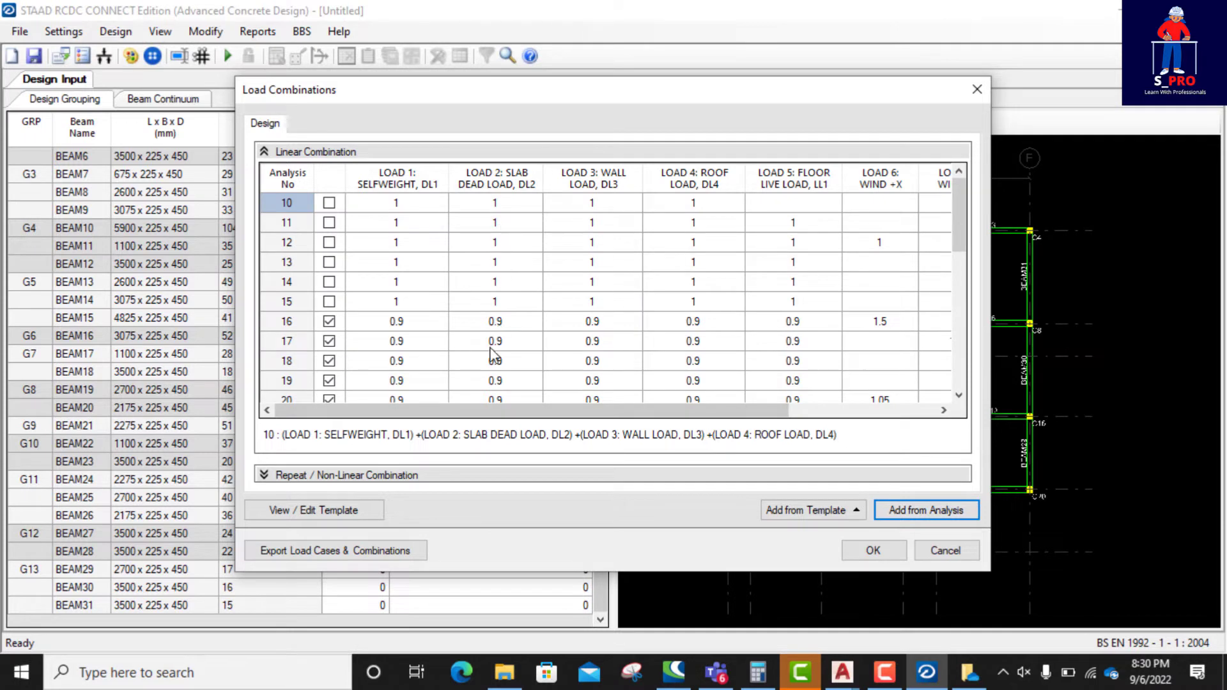
pyautogui.scroll(-7, 599, 258)
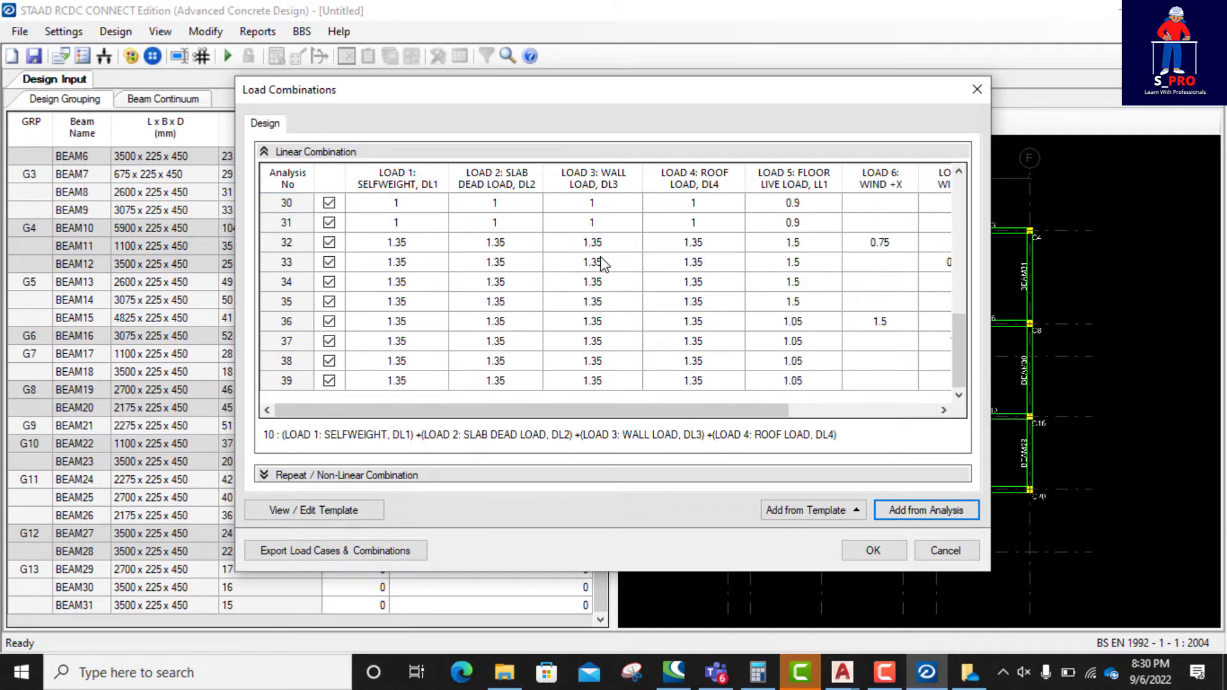
pyautogui.scroll(7, 601, 266)
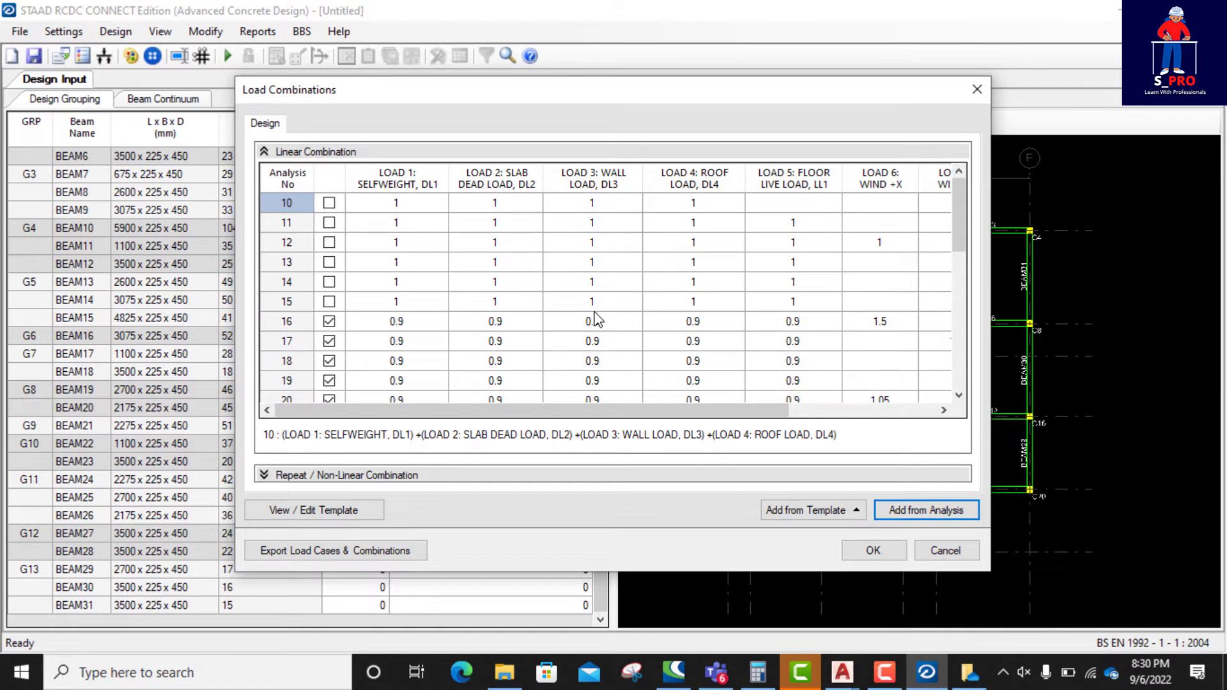
pyautogui.scroll(-7, 596, 319)
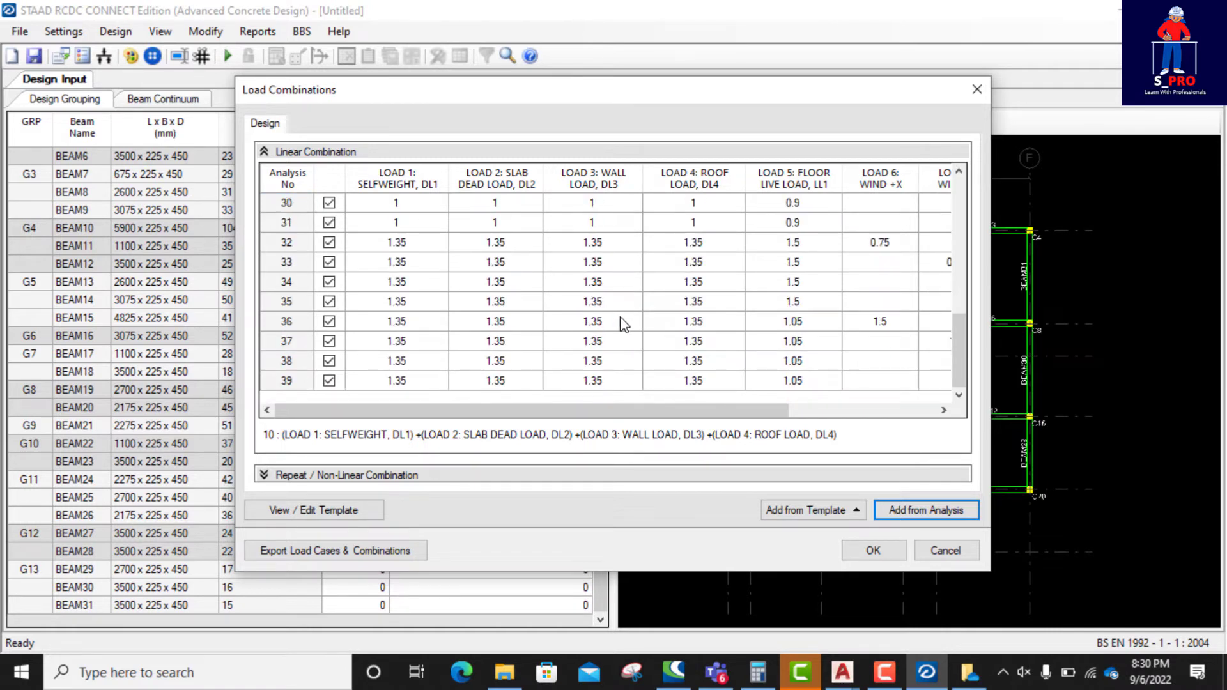
pyautogui.scroll(7, 630, 324)
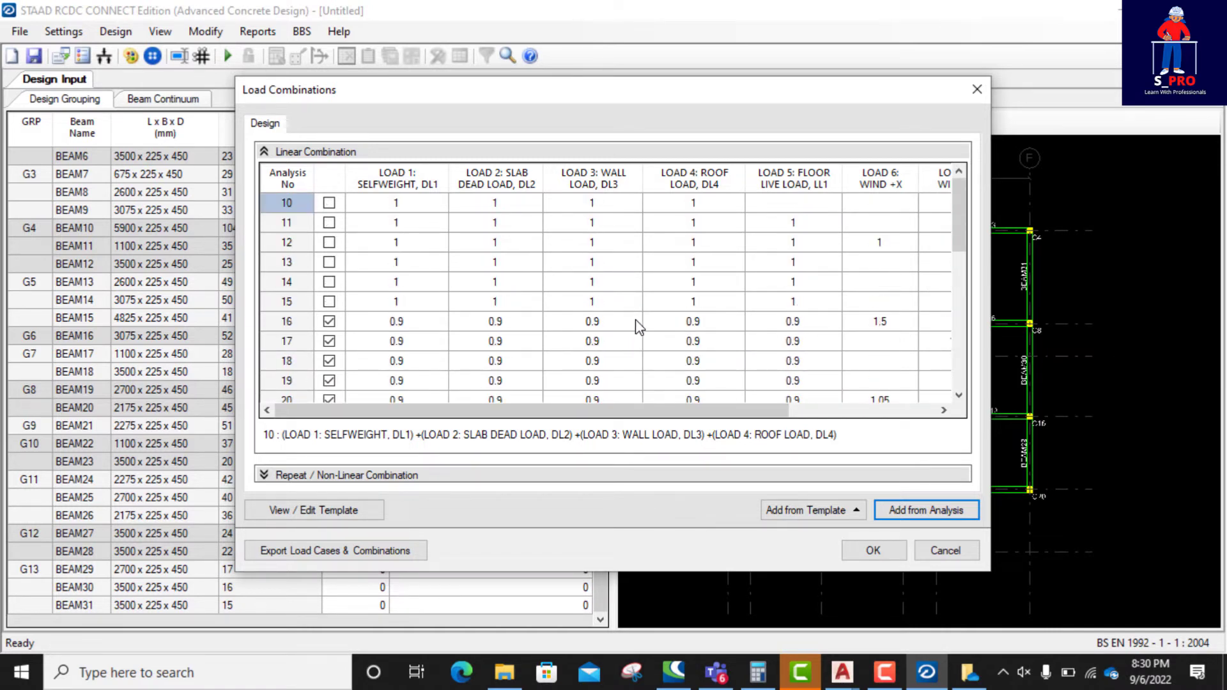
pyautogui.scroll(-7, 636, 321)
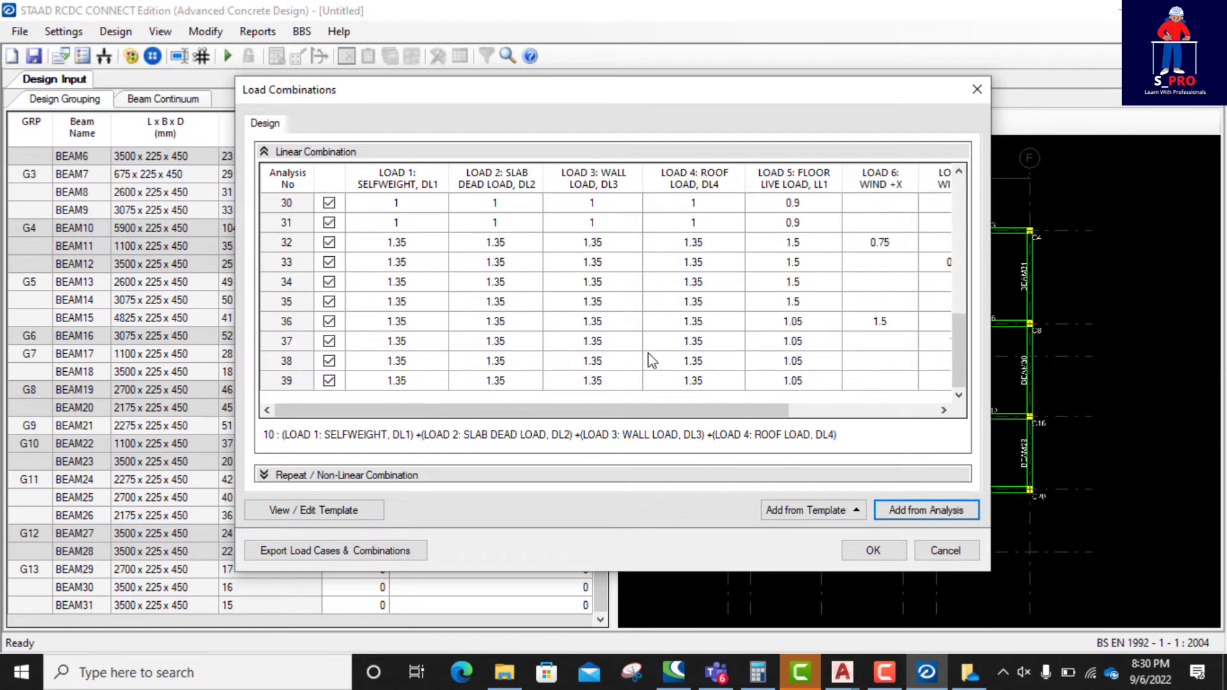
pyautogui.click(873, 550)
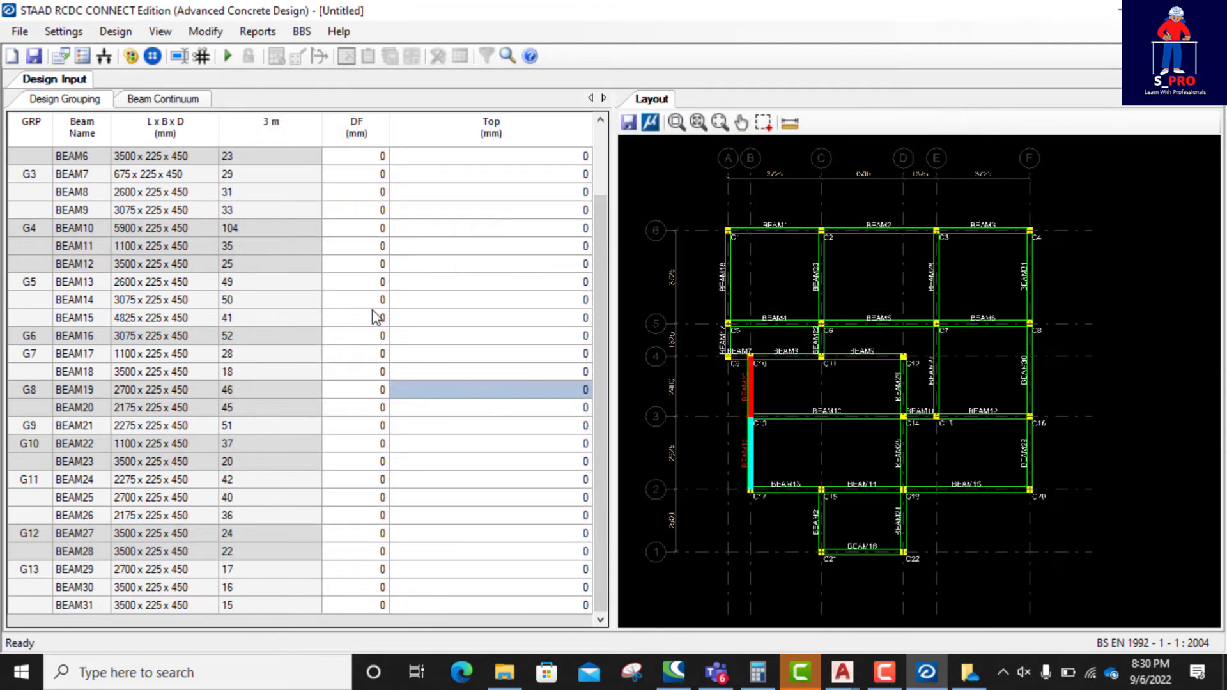
# - Run the beam design and review the reinforcement results of all beam groups
pyautogui.click(228, 56)
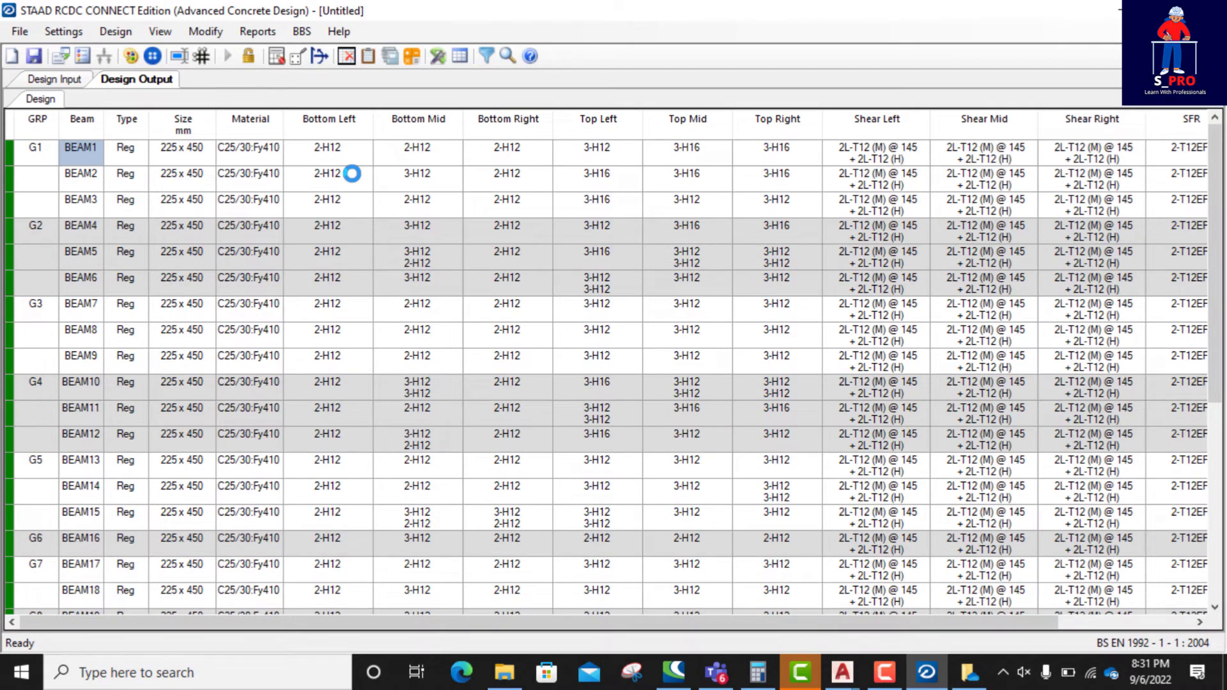
pyautogui.scroll(-5, 157, 335)
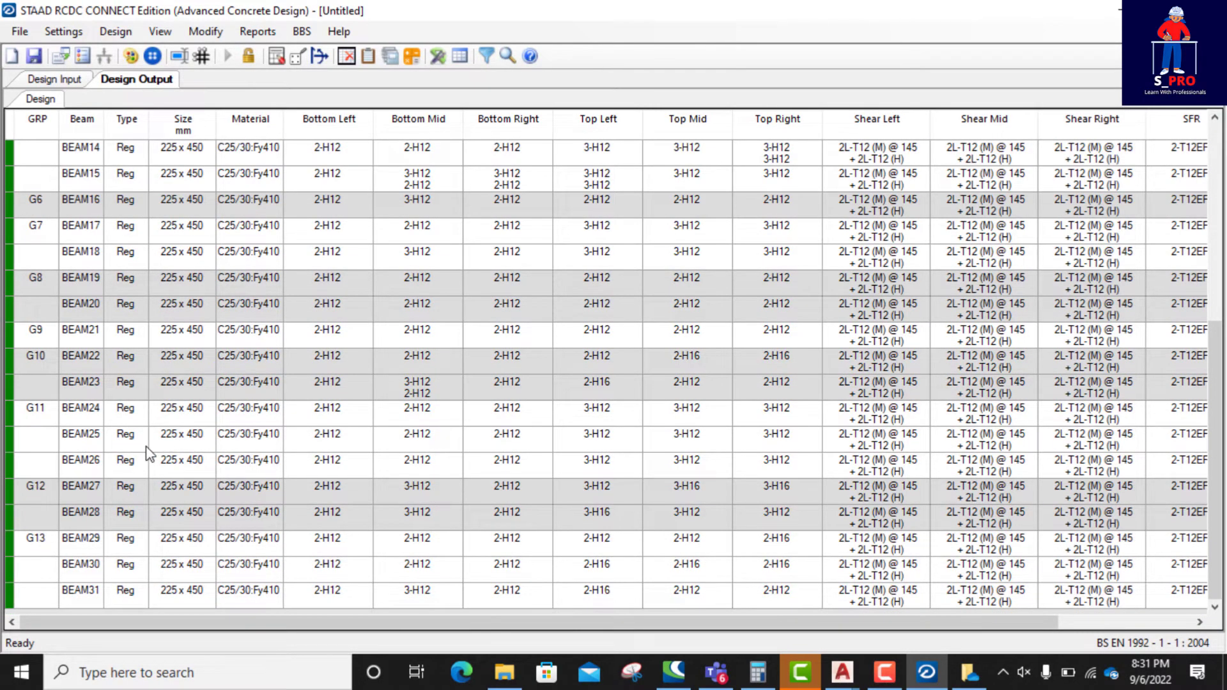
pyautogui.scroll(1, 132, 456)
pyautogui.scroll(4, 133, 456)
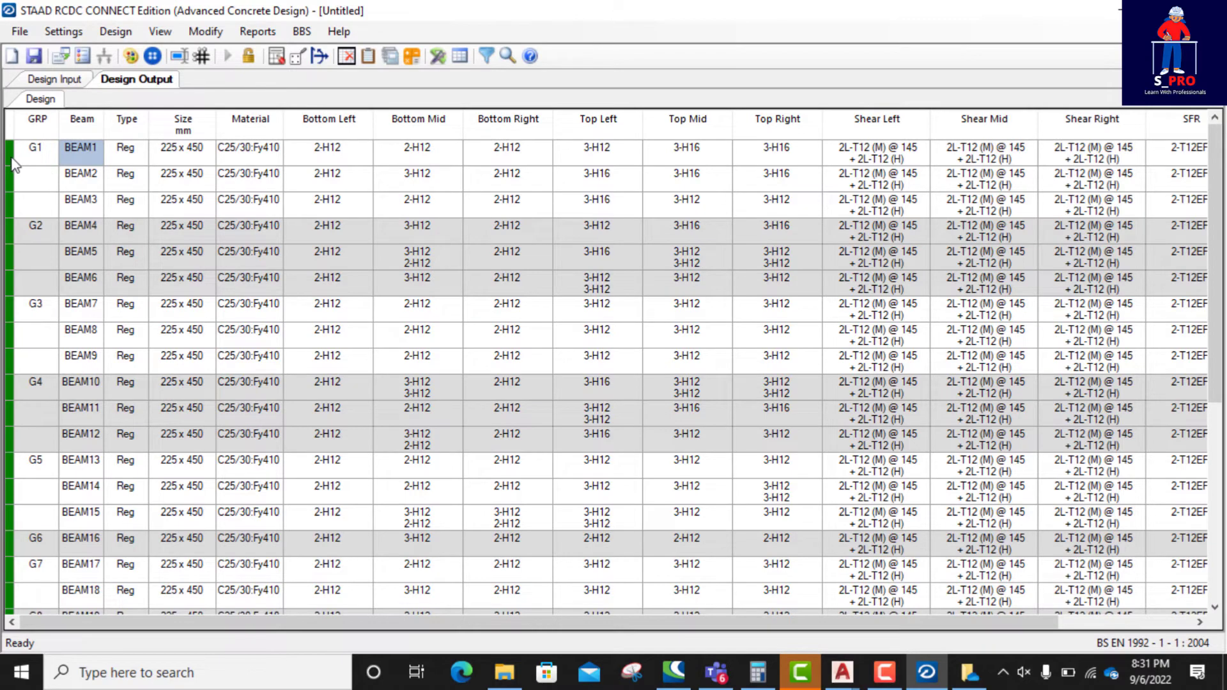
pyautogui.scroll(-5, 8, 243)
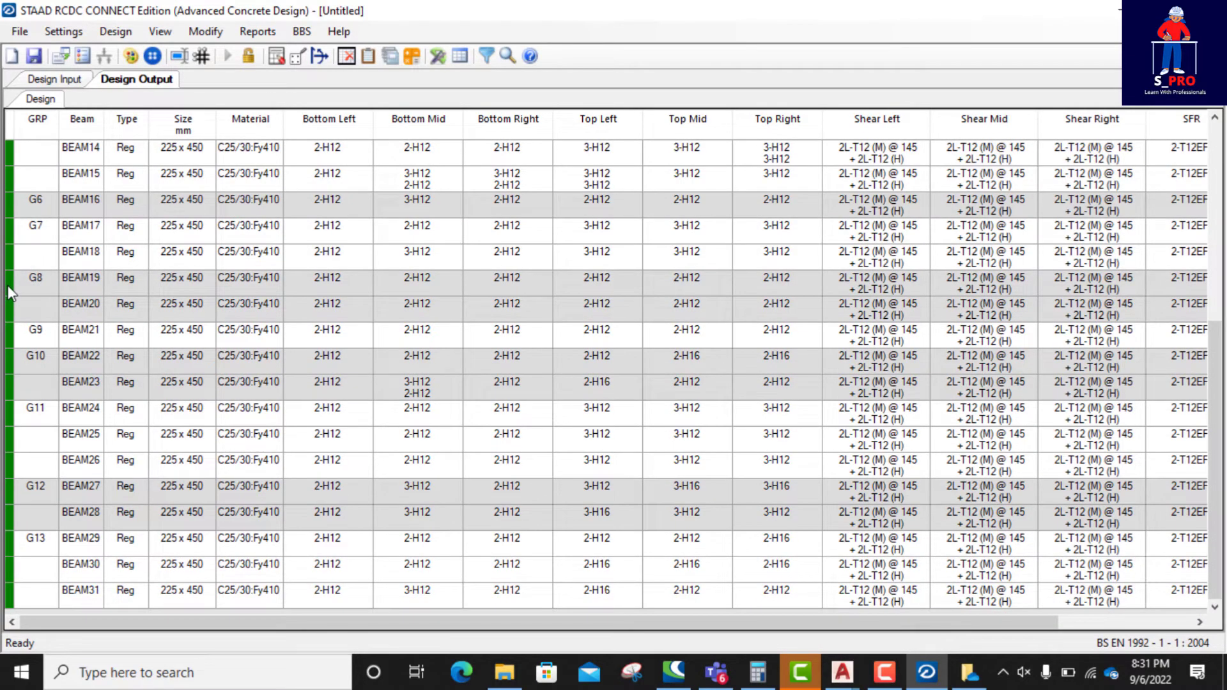
pyautogui.scroll(5, 25, 358)
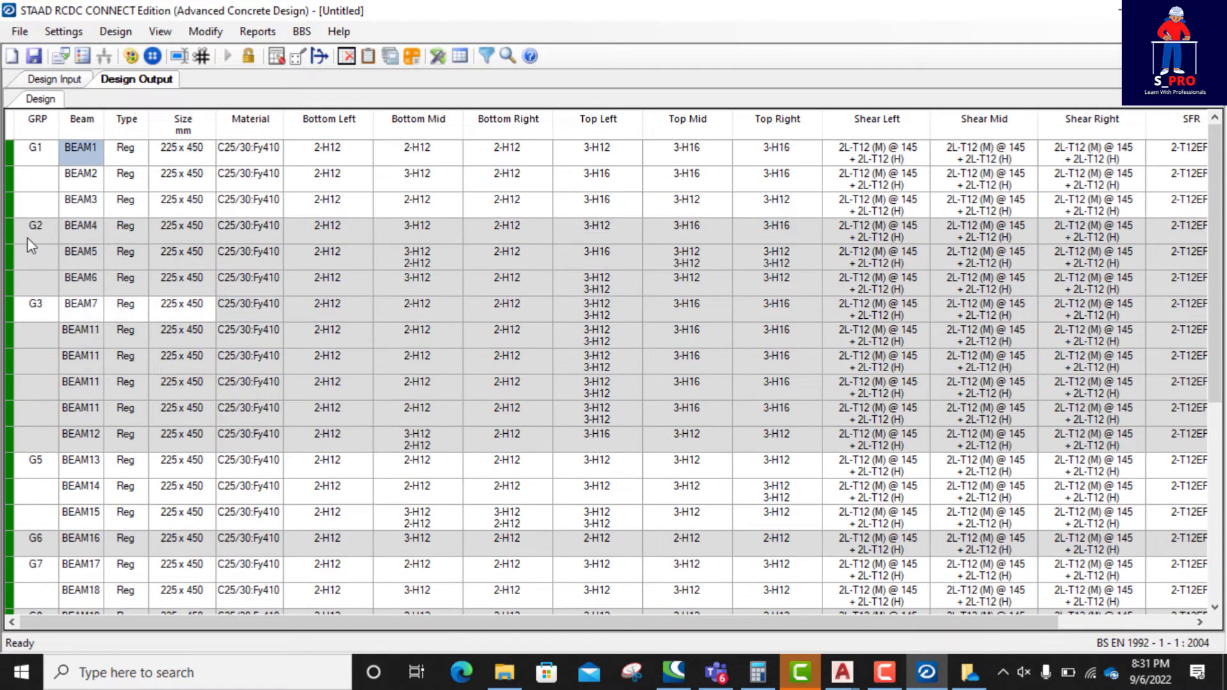
pyautogui.scroll(-5, 41, 129)
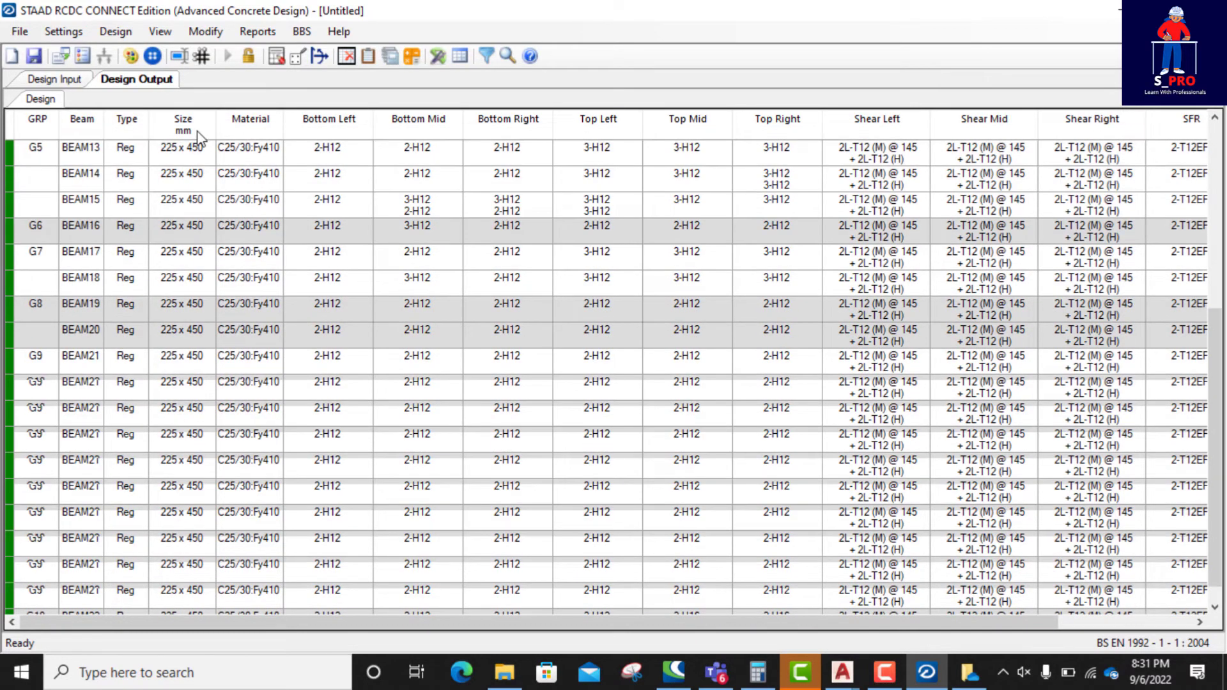
# - Generate the Type 1 text schedule for all beams ungrouped and view the beam schedule
pyautogui.click(257, 31)
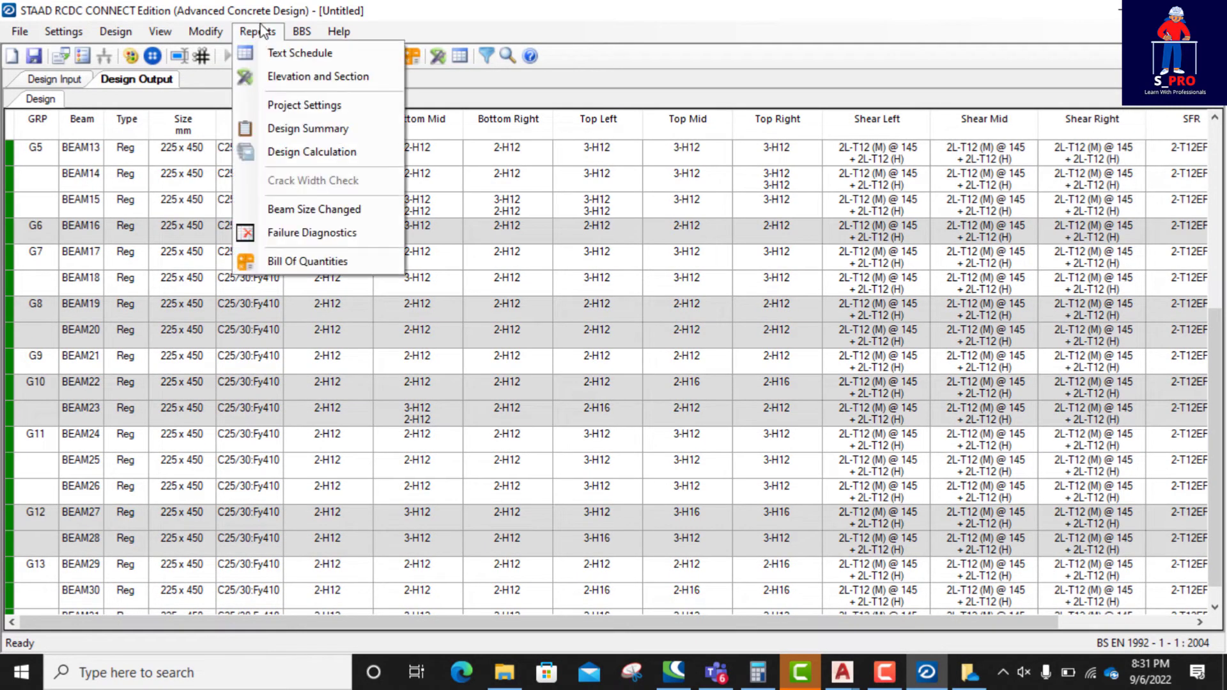
pyautogui.click(285, 54)
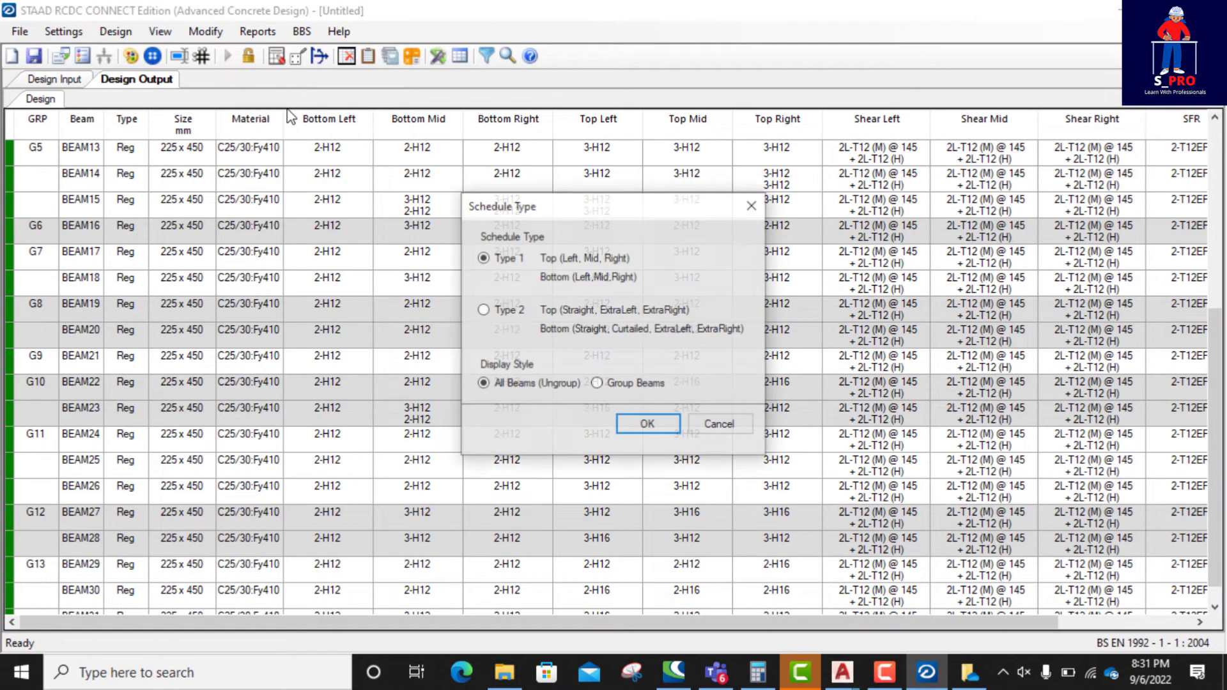
pyautogui.click(642, 425)
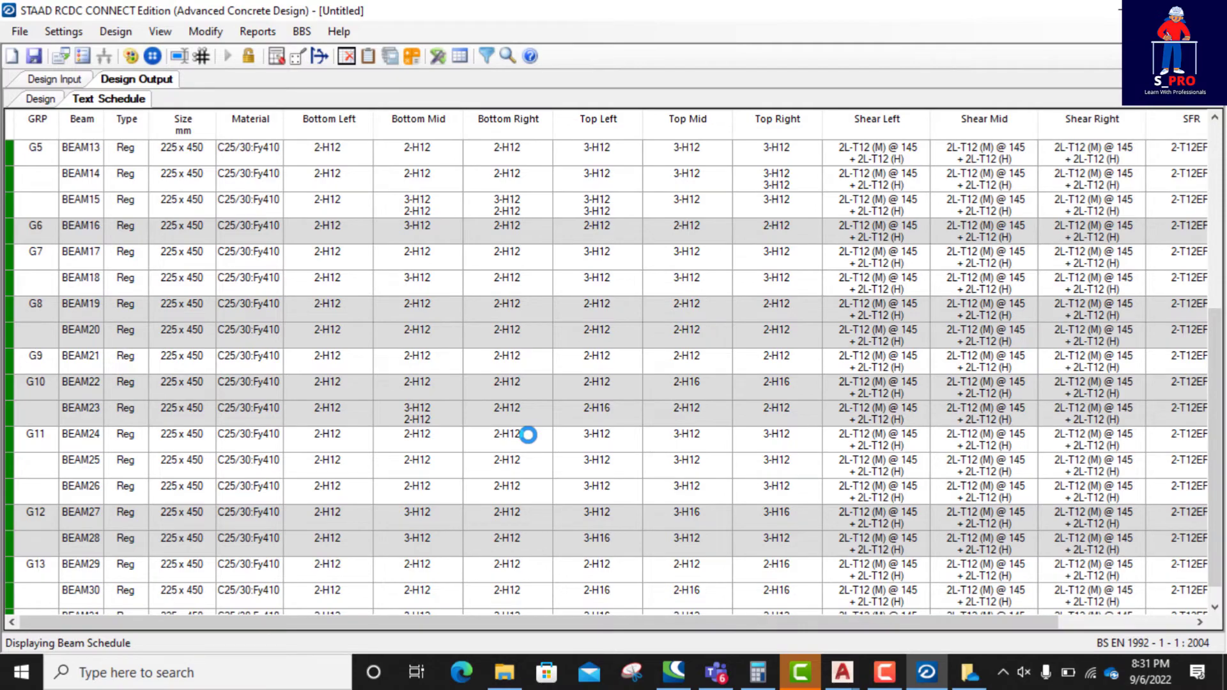
pyautogui.scroll(4, 420, 172)
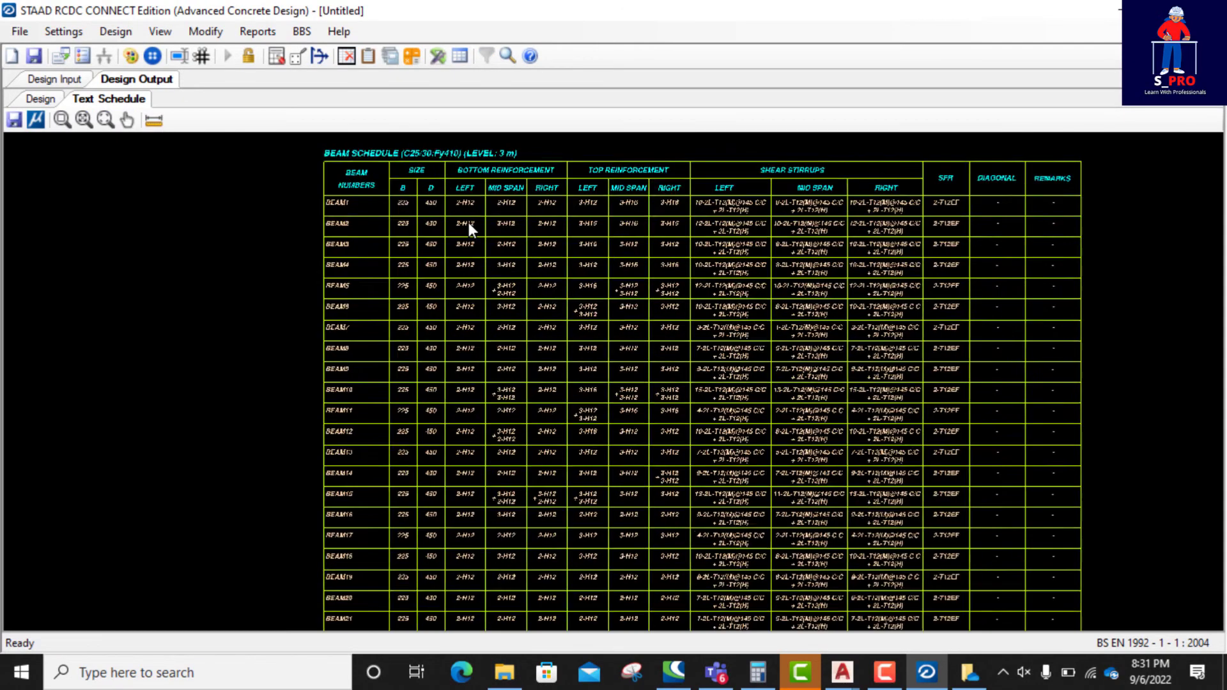
pyautogui.scroll(-2, 301, 262)
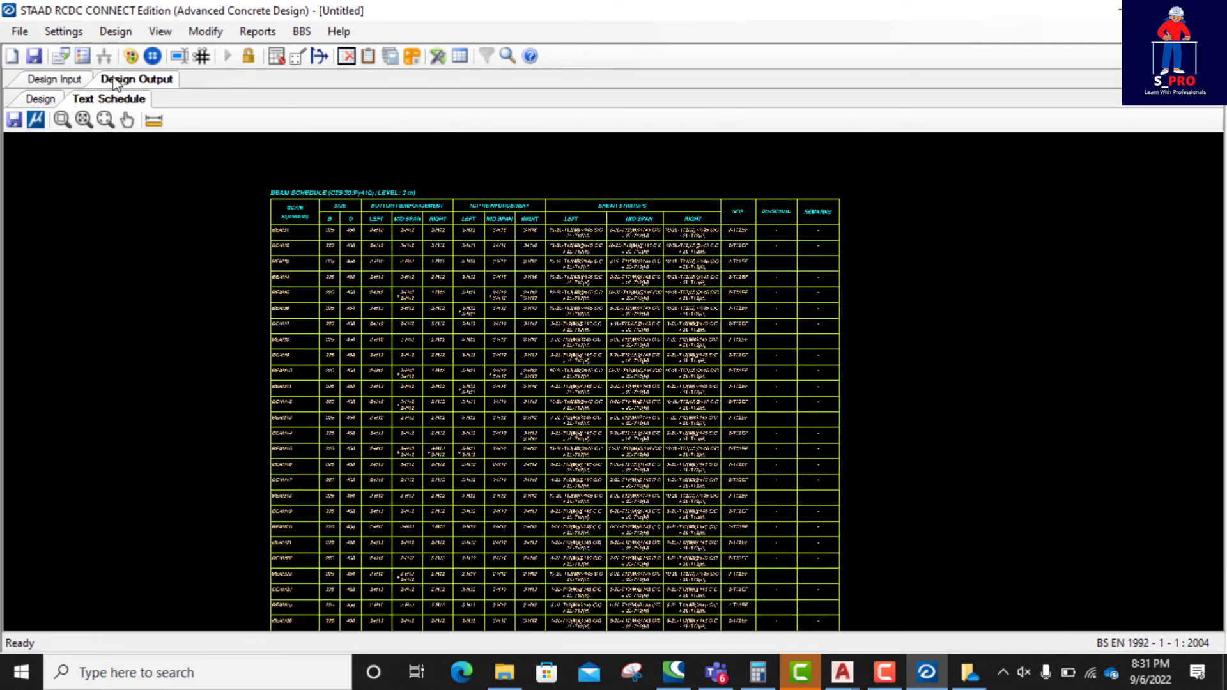
# - Set up elevation and section drawings for all beams with Elevation, Cross section, Cross Beams, Mark Anchorage and Show Section Mark enabled
pyautogui.click(259, 32)
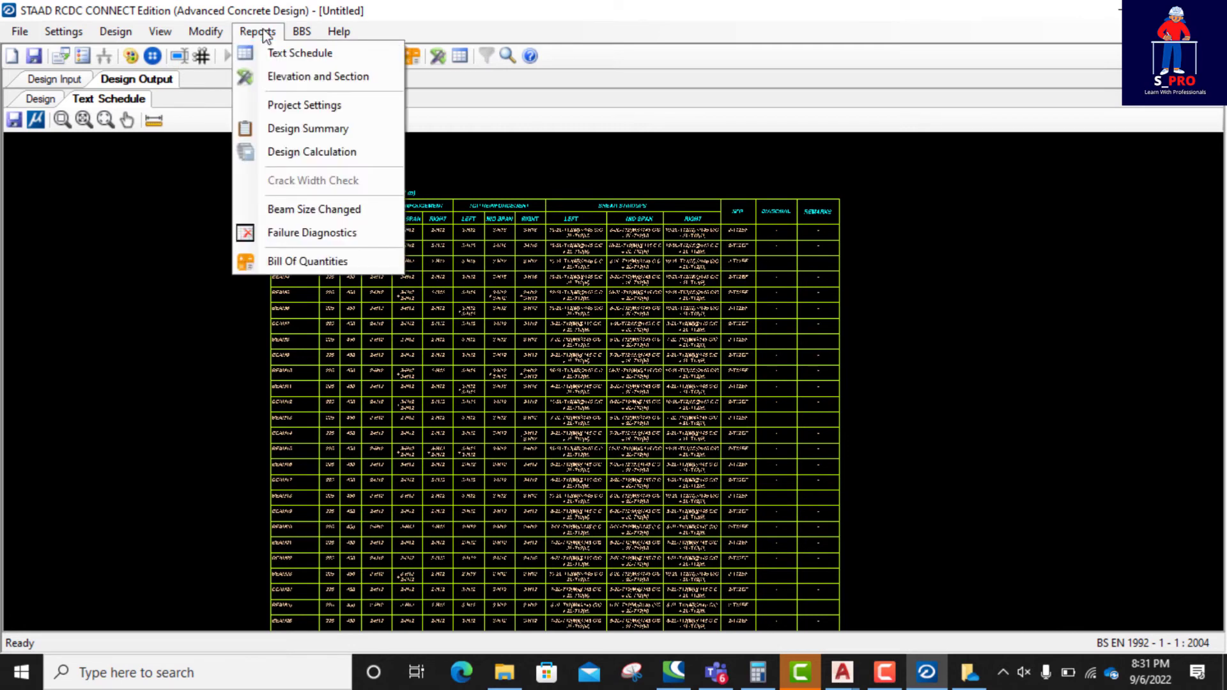
pyautogui.click(293, 79)
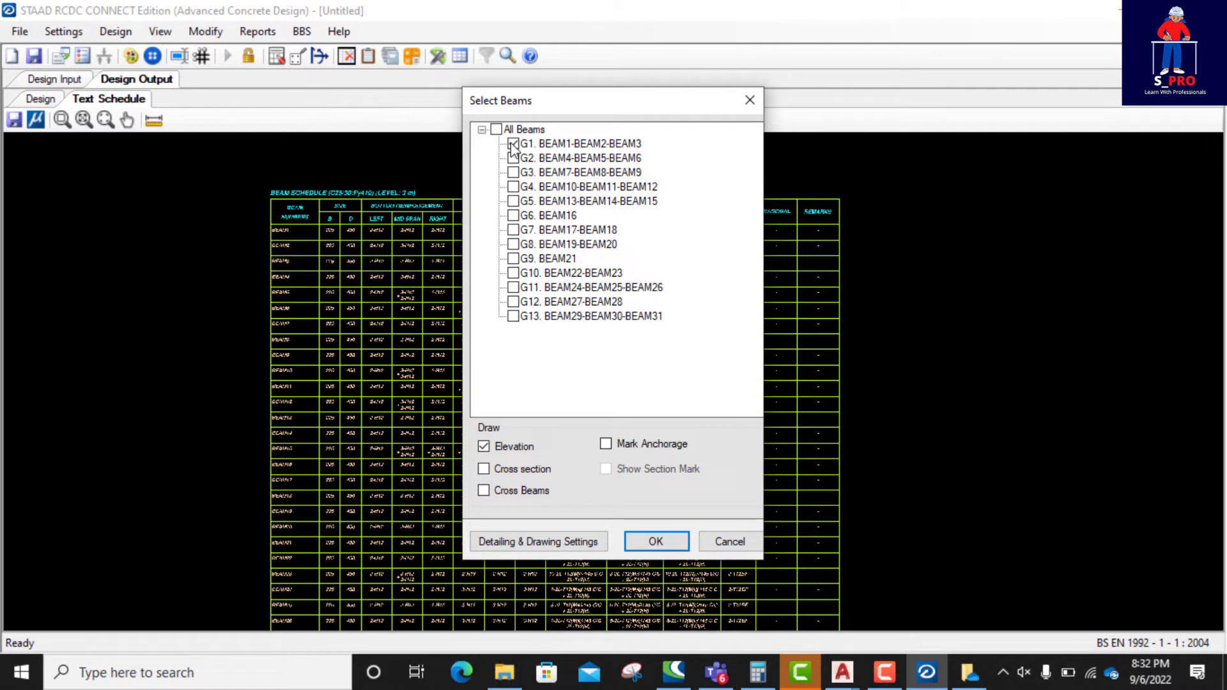
pyautogui.click(496, 130)
pyautogui.click(487, 470)
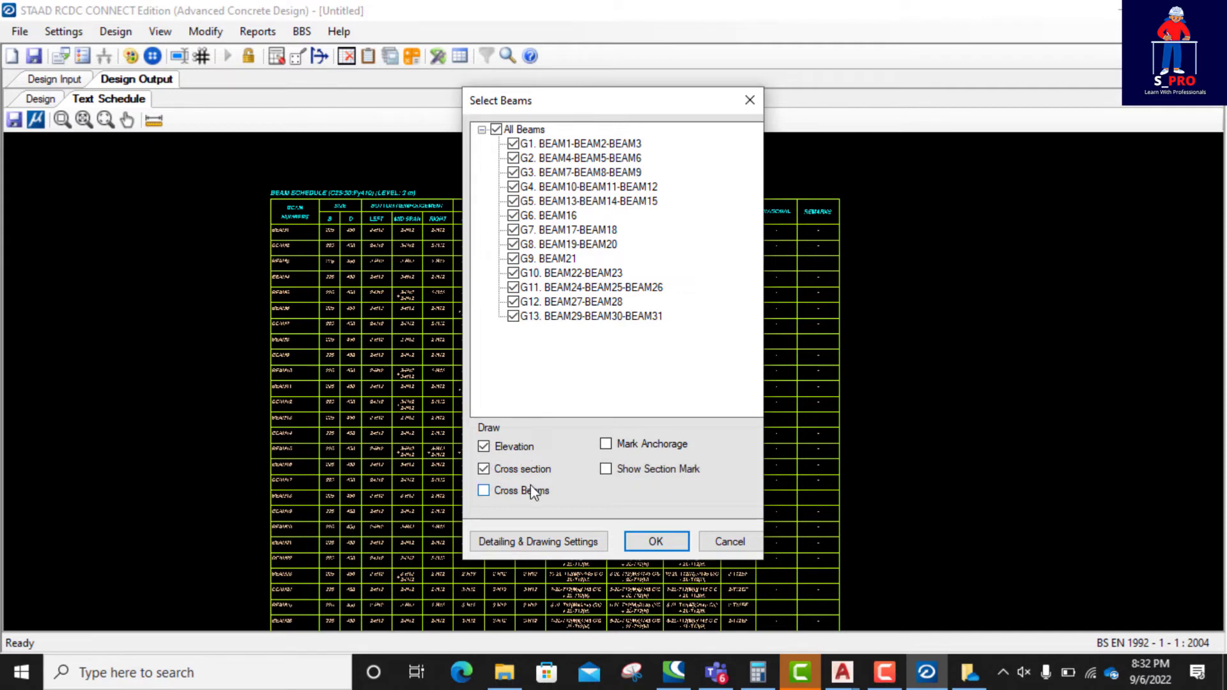
pyautogui.click(484, 492)
pyautogui.click(606, 445)
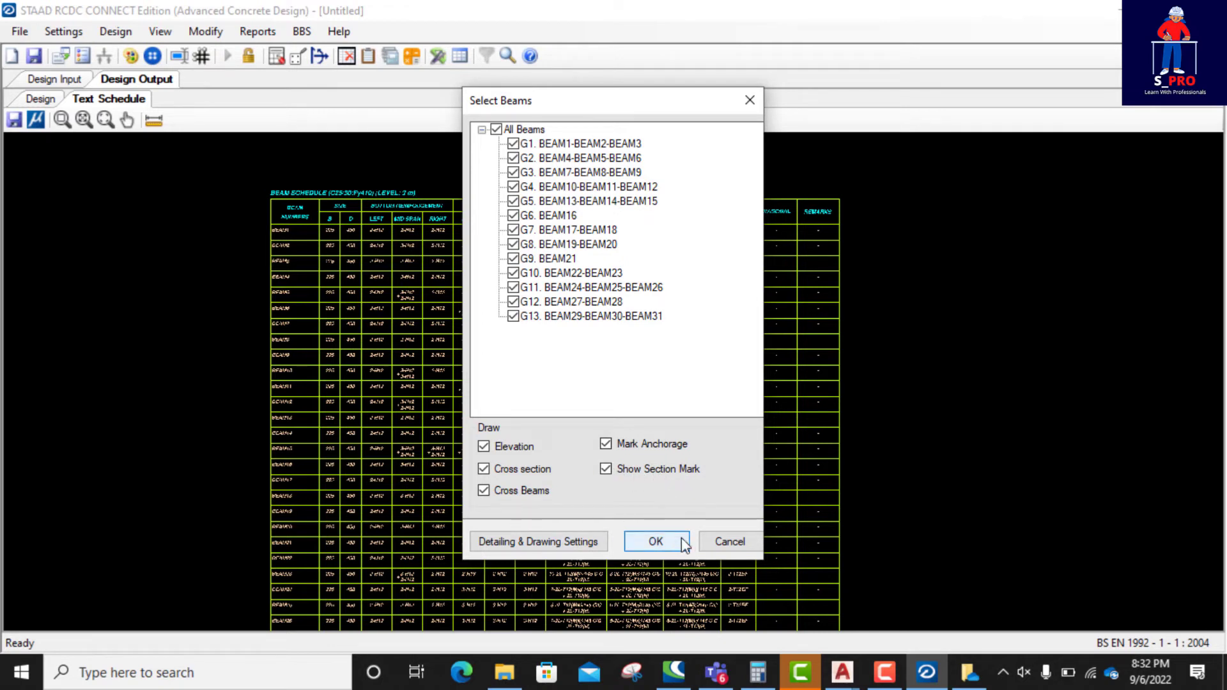
# - Accept the detailing and drawing settings, including the 25-H10 preset for the main rebar marks
pyautogui.click(524, 542)
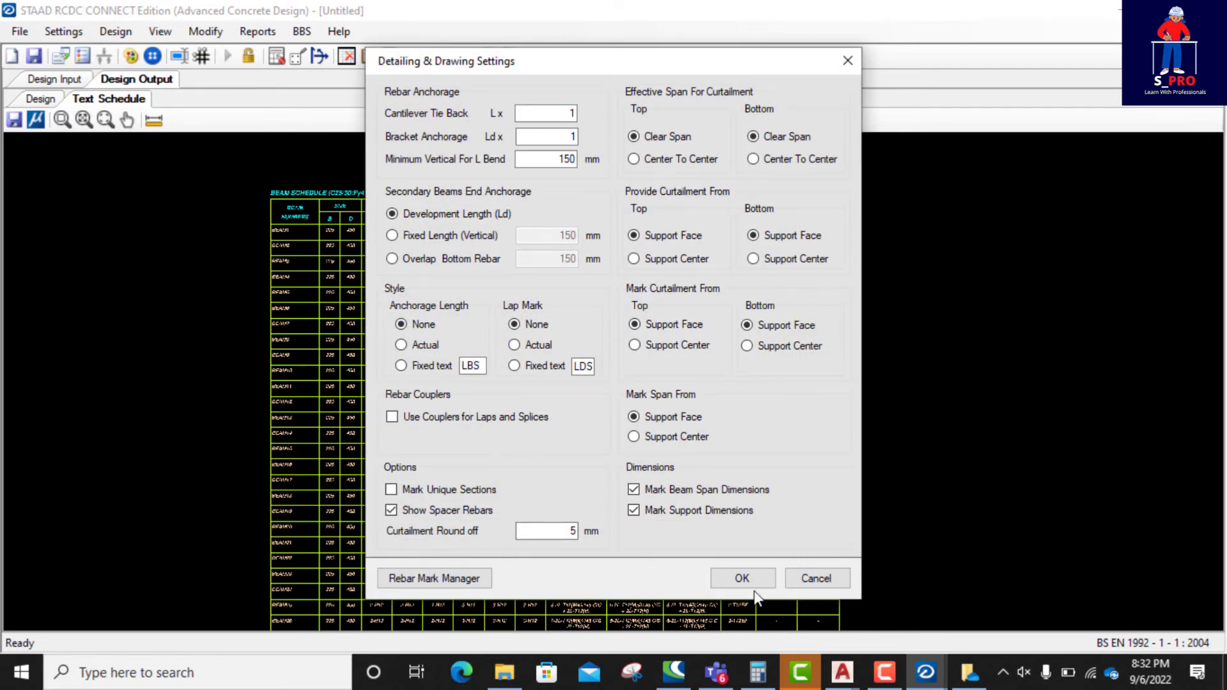
pyautogui.click(463, 580)
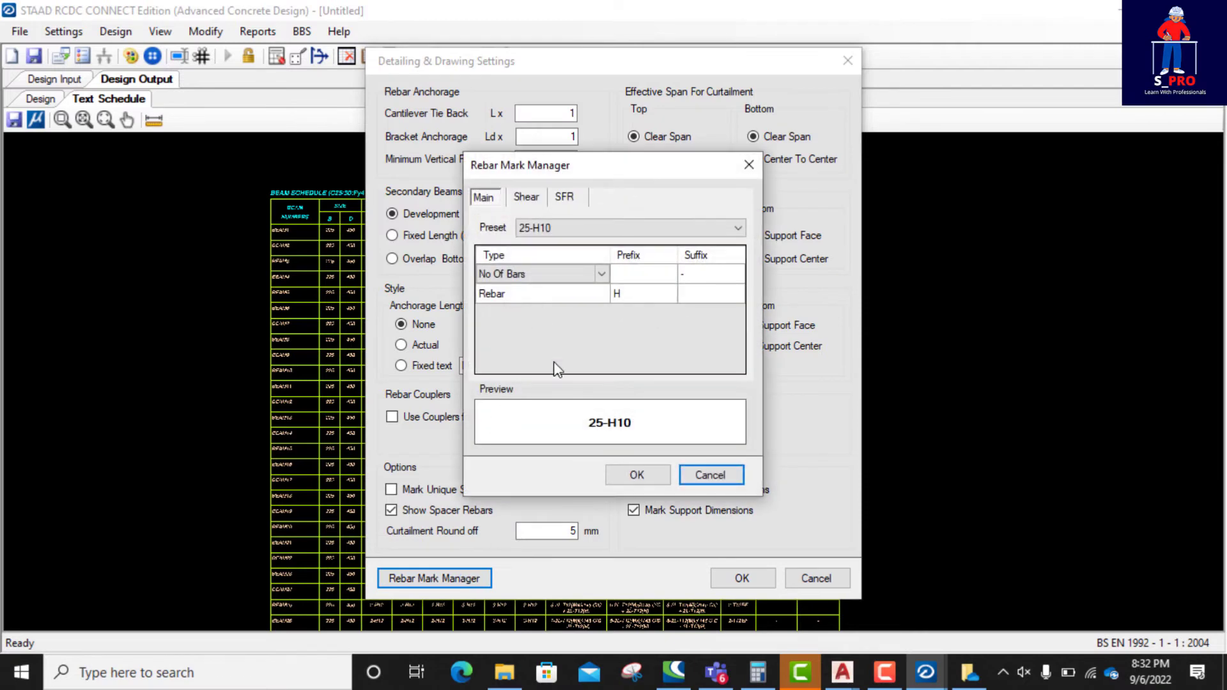
pyautogui.click(637, 475)
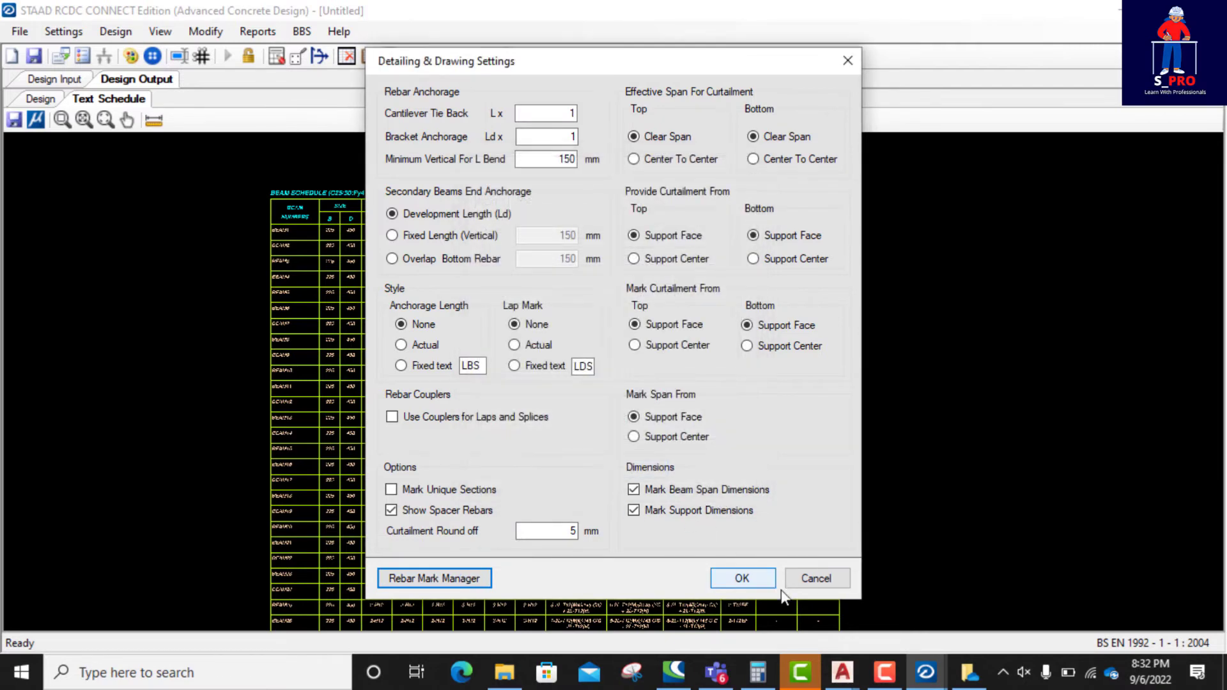
pyautogui.click(741, 578)
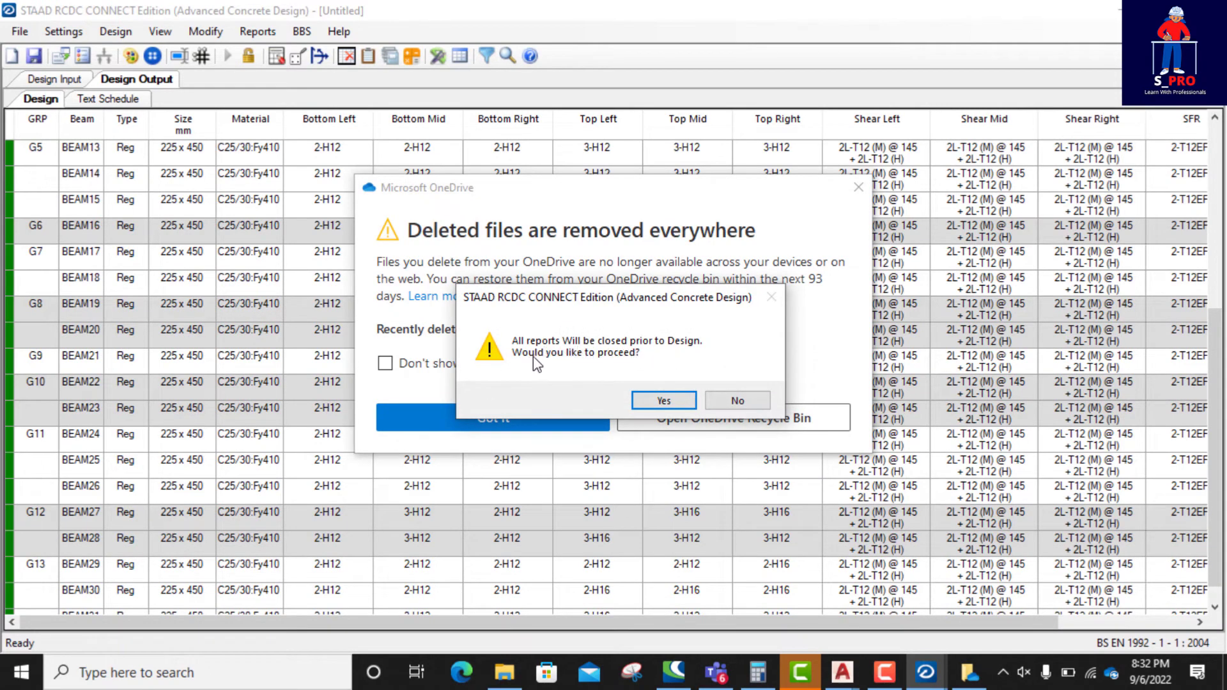
# - Rerun the beam design and generate drawings of all beams with Elevation, Cross section, Cross Beams and Mark Anchorage enabled
pyautogui.click(665, 402)
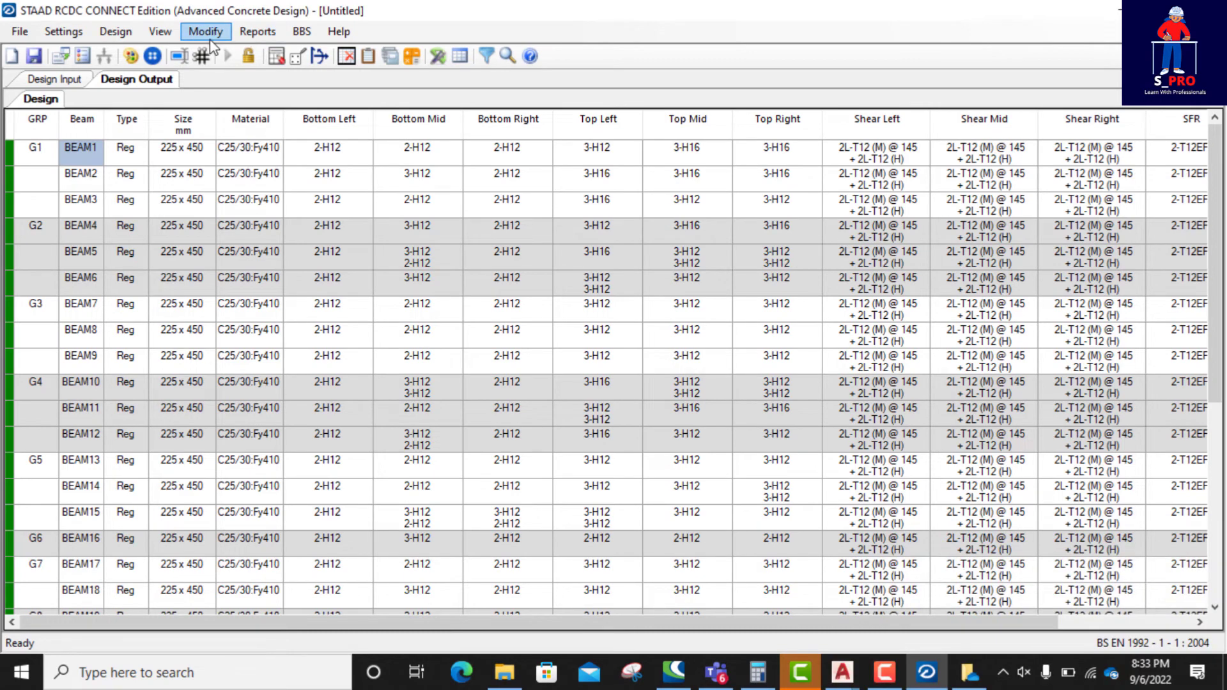
pyautogui.click(266, 36)
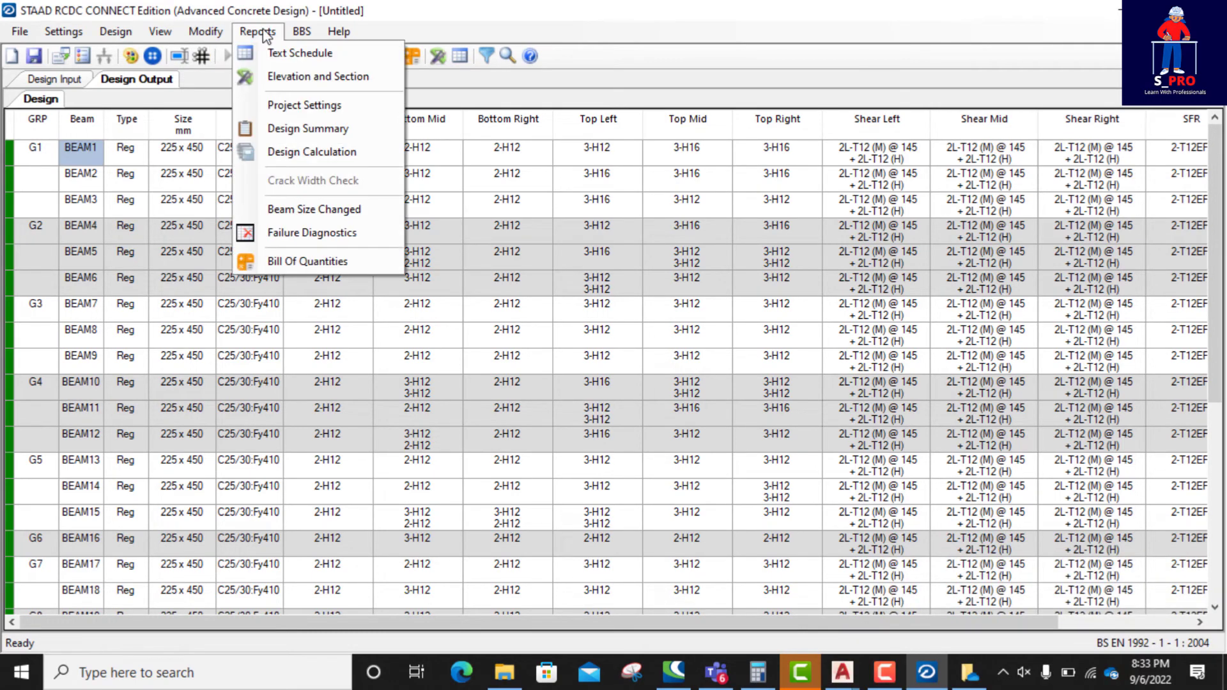
pyautogui.click(313, 78)
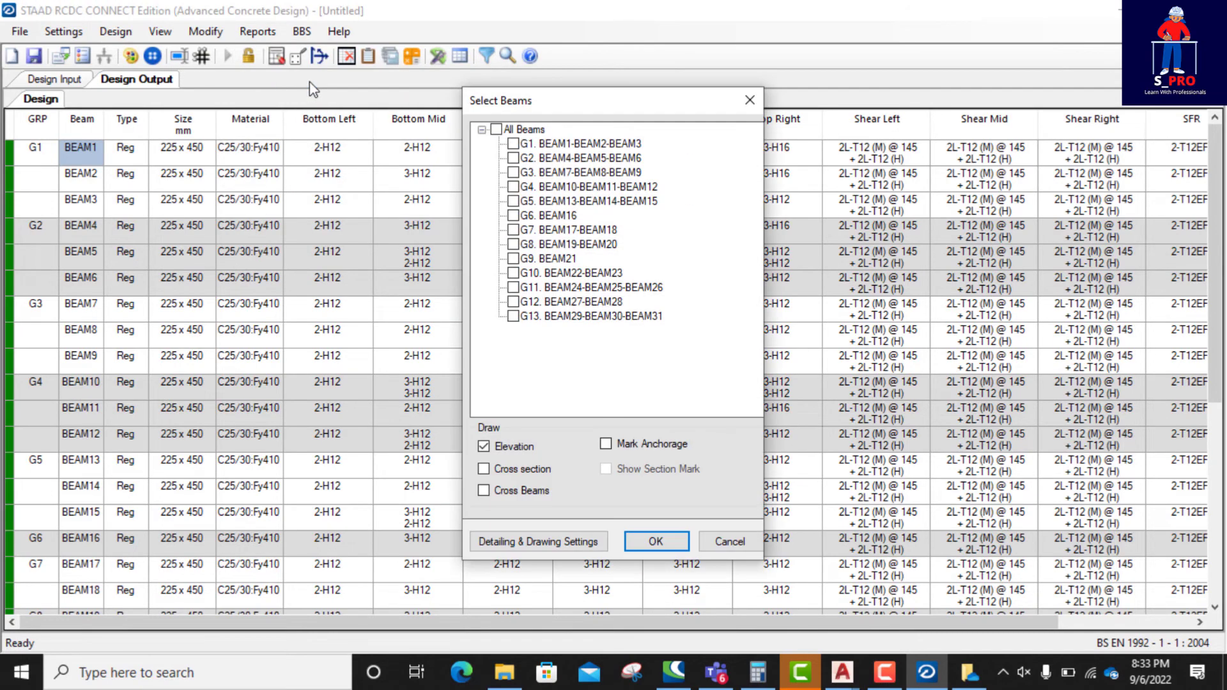
pyautogui.click(497, 129)
pyautogui.click(483, 468)
pyautogui.click(484, 490)
pyautogui.click(606, 444)
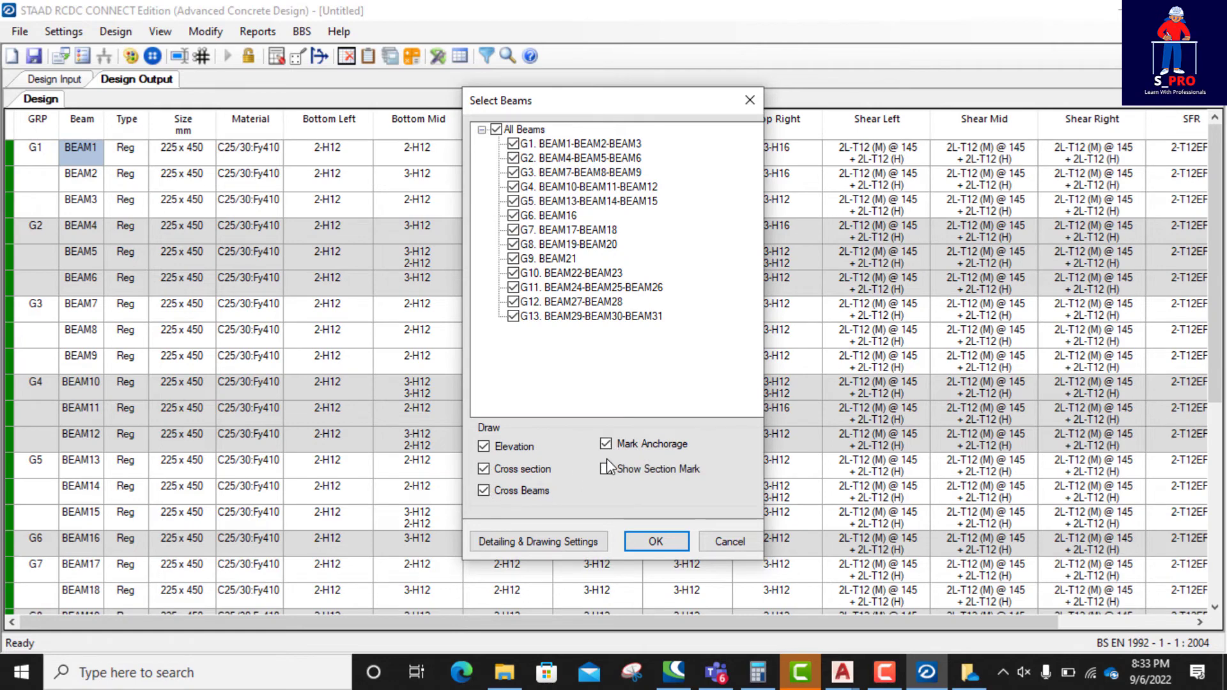
pyautogui.click(653, 541)
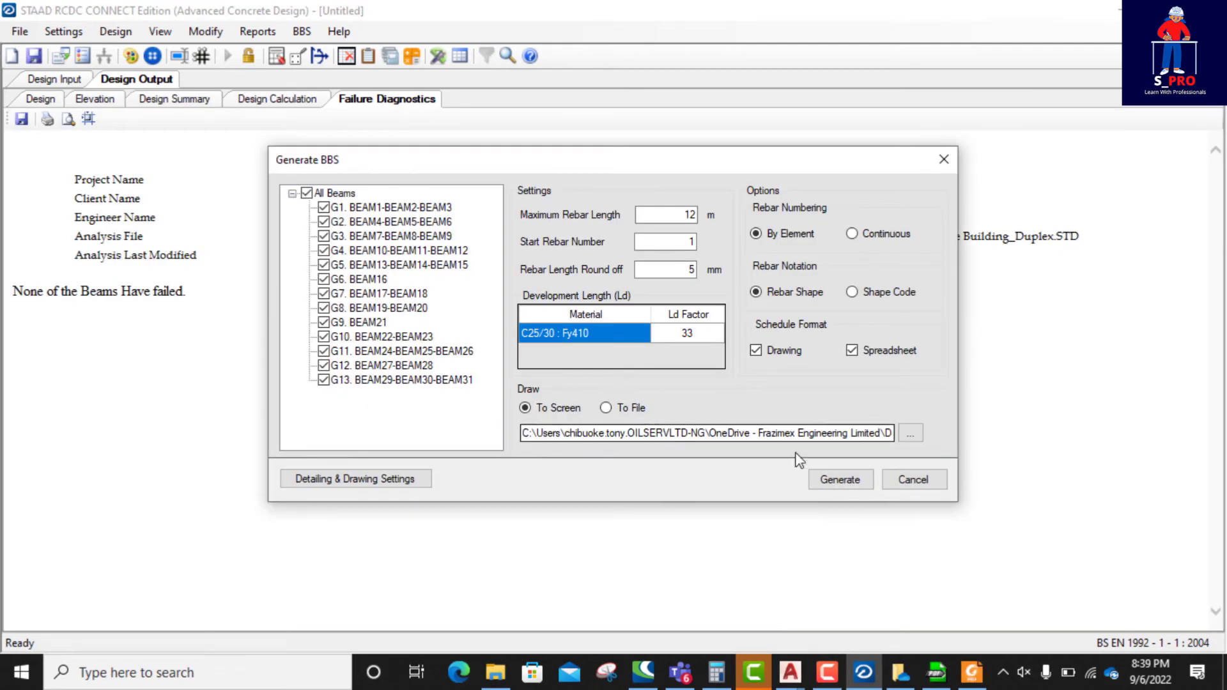
# - Generate the bar bending schedule for all beams as drawing and spreadsheet, with a 12 m maximum rebar length and numbering by element
pyautogui.click(841, 481)
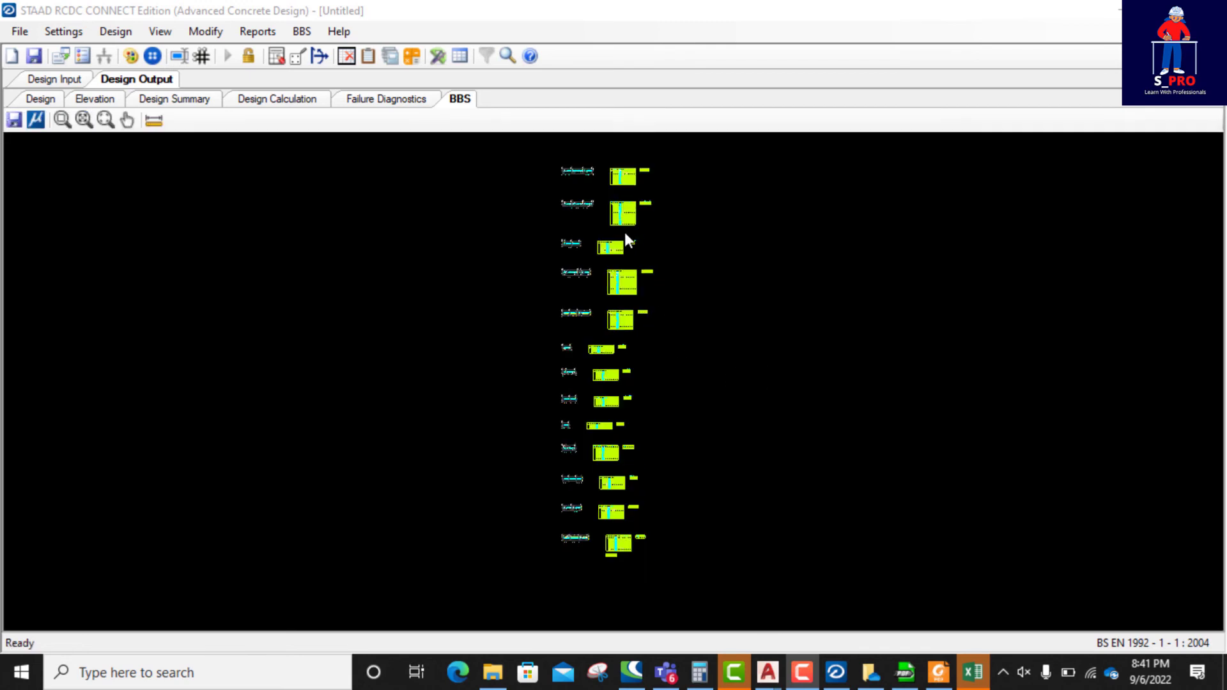
# - Examine the bar bending schedule drawing, including the elevations, bar tables and summaries of the first two beam groups
pyautogui.scroll(4, 624, 232)
pyautogui.scroll(3, 616, 195)
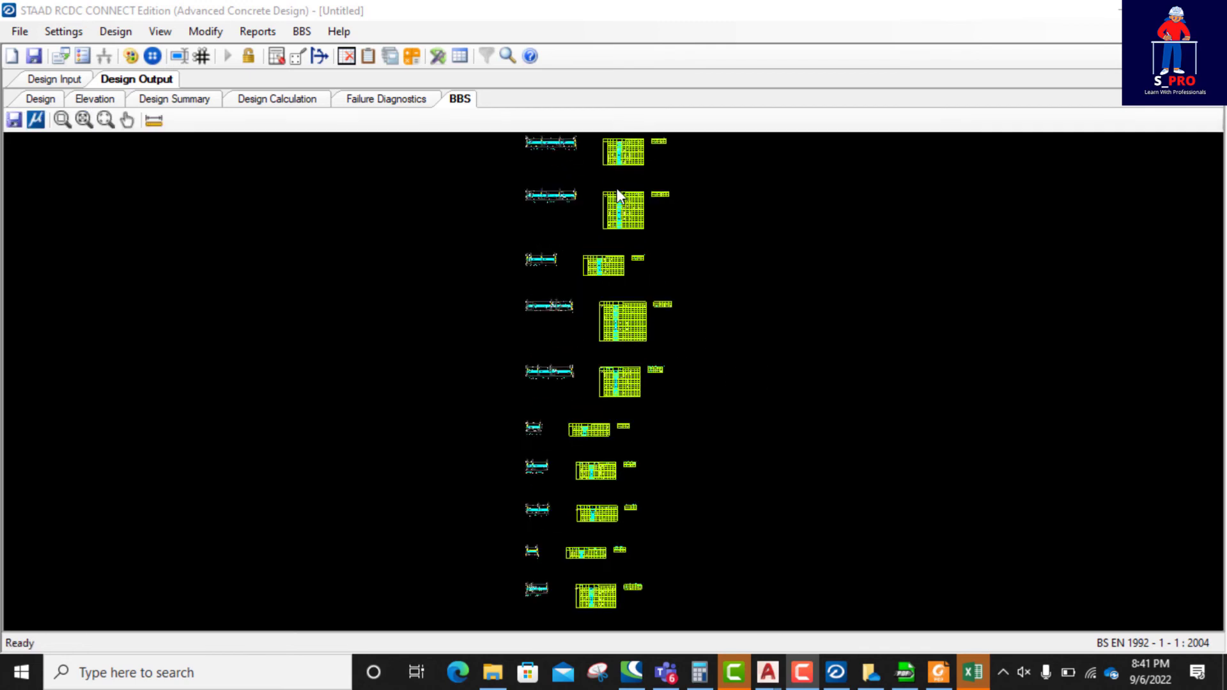
pyautogui.moveTo(700, 347)
pyautogui.mouseDown(button='middle')
pyautogui.moveTo(704, 400)
pyautogui.moveTo(664, 512)
pyautogui.mouseUp(button='middle')
pyautogui.scroll(5, 482, 241)
pyautogui.scroll(2, 503, 281)
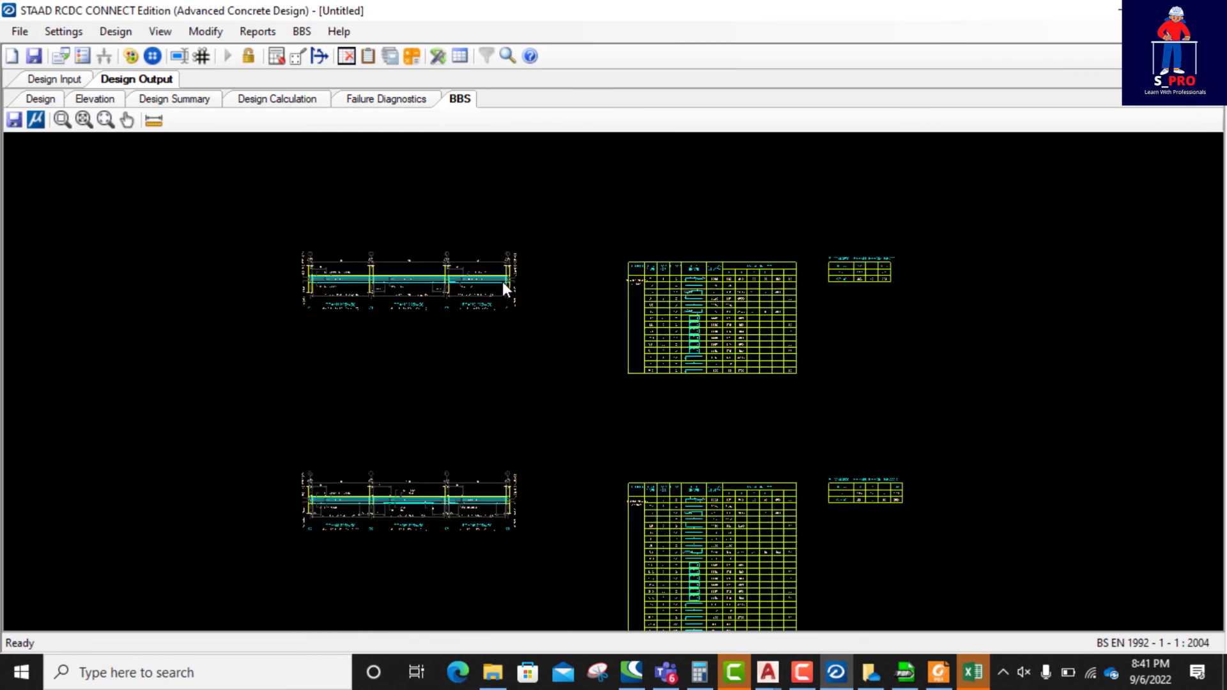
pyautogui.scroll(5, 826, 305)
pyautogui.scroll(-2, 595, 289)
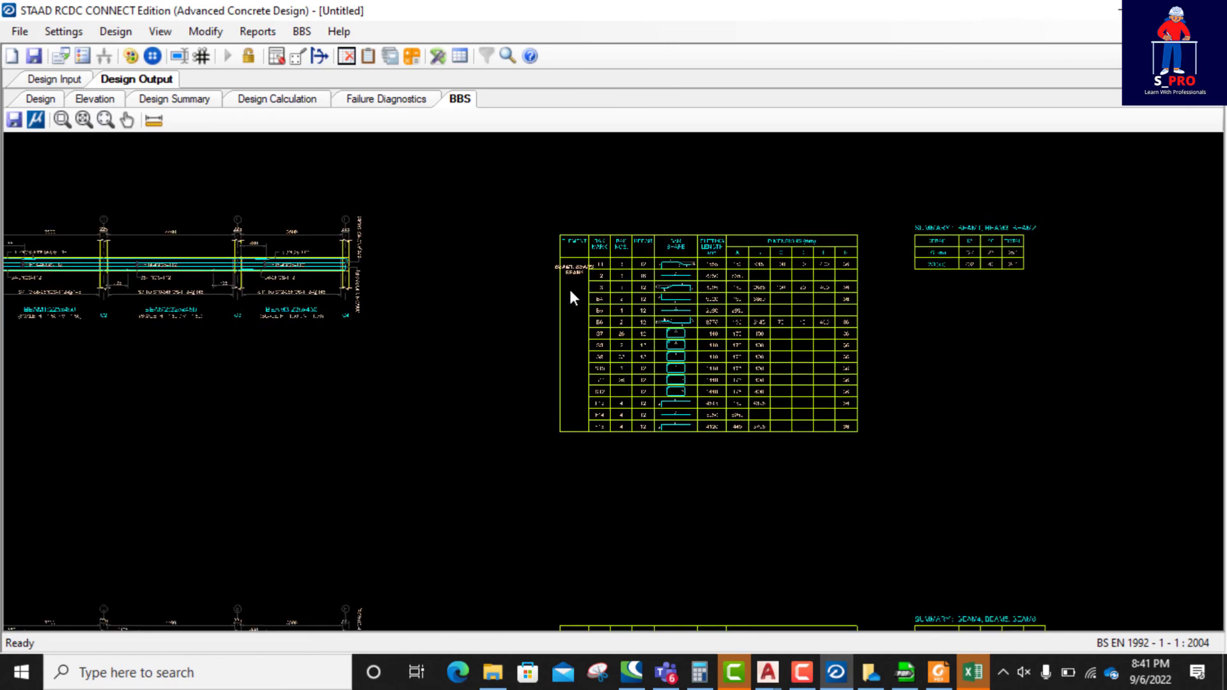
pyautogui.scroll(3, 706, 294)
pyautogui.scroll(-2, 706, 286)
pyautogui.scroll(-2, 525, 265)
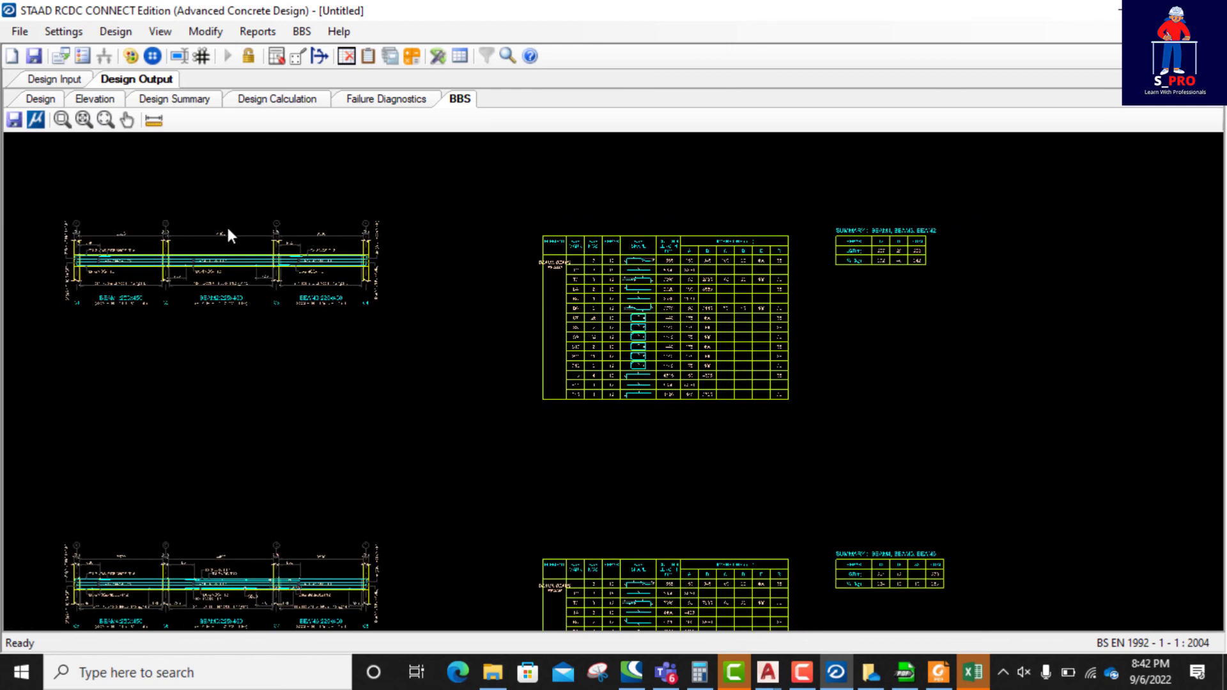
pyautogui.scroll(1, 216, 247)
pyautogui.scroll(-1, 217, 247)
pyautogui.scroll(-1, 413, 214)
pyautogui.scroll(-1, 538, 263)
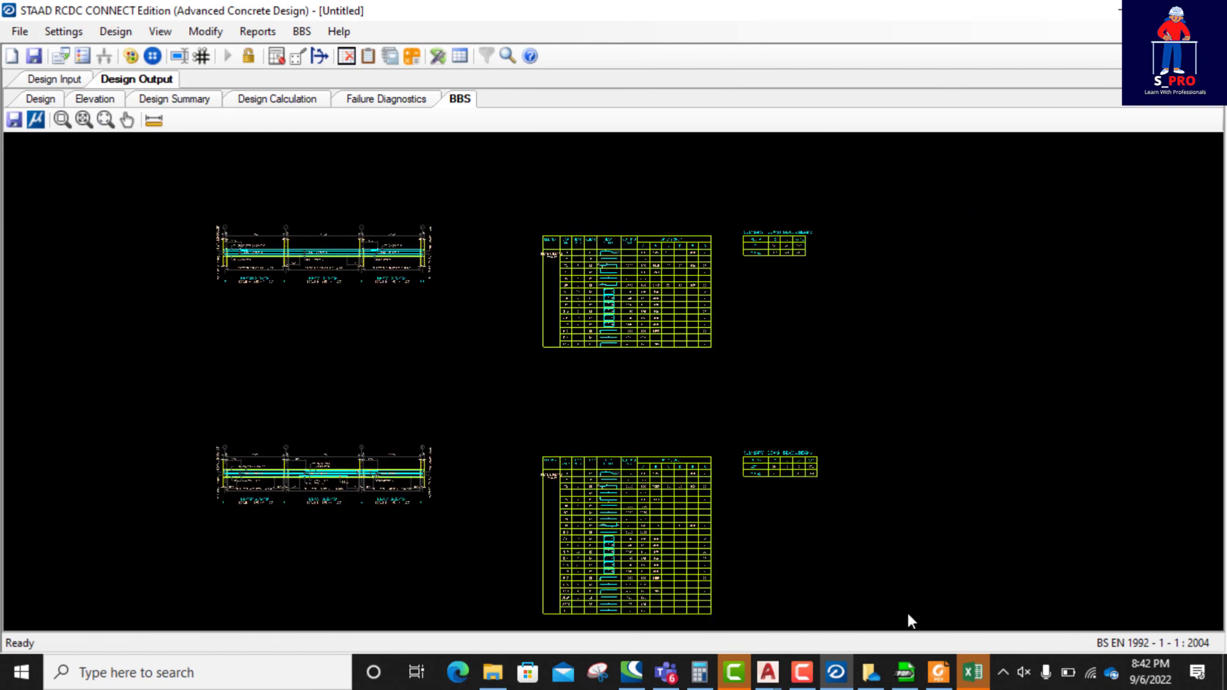
# - Switch to the bar bending schedule in Excel and examine the shape, cutting length and dimensions A to R of group G1's bar T1
pyautogui.click(969, 676)
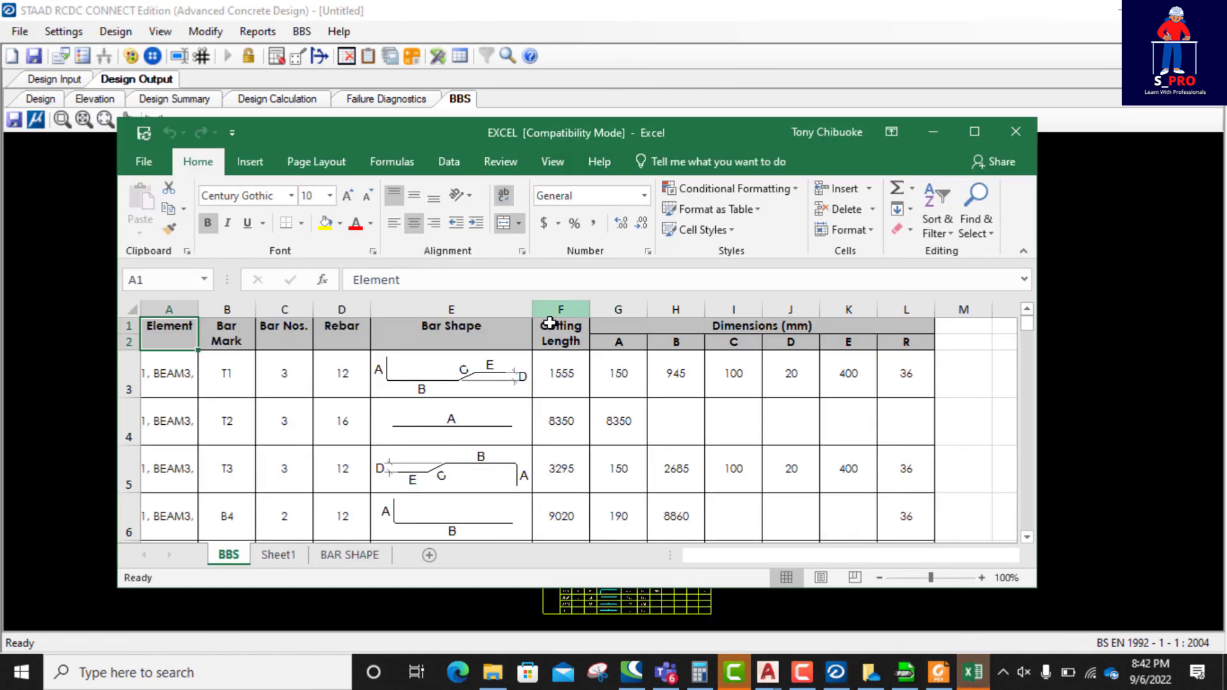
pyautogui.click(974, 133)
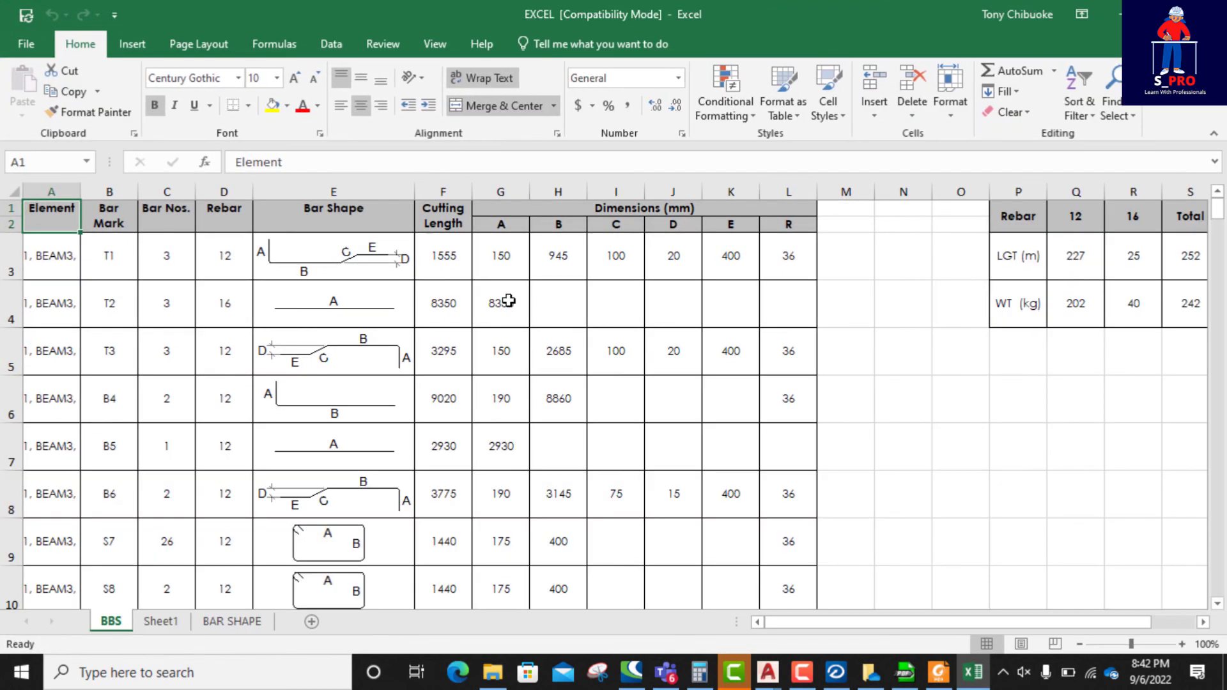
pyautogui.scroll(-4, 326, 359)
pyautogui.scroll(4, 326, 359)
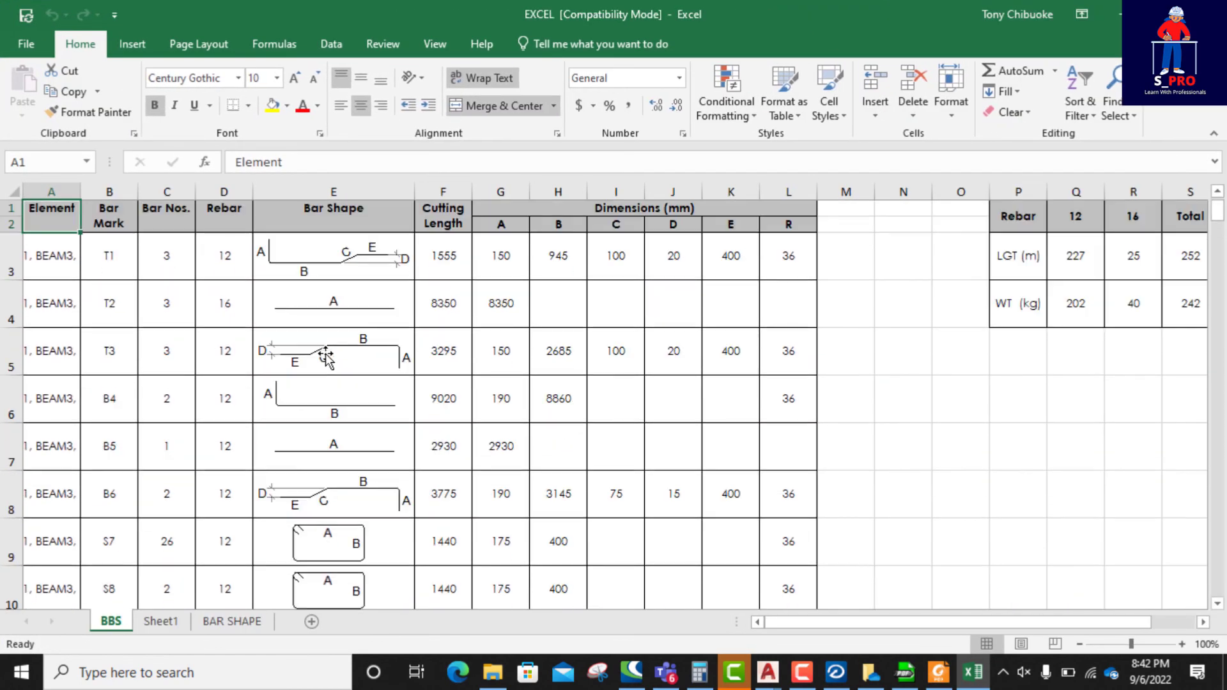
pyautogui.click(346, 250)
pyautogui.click(441, 253)
pyautogui.click(498, 256)
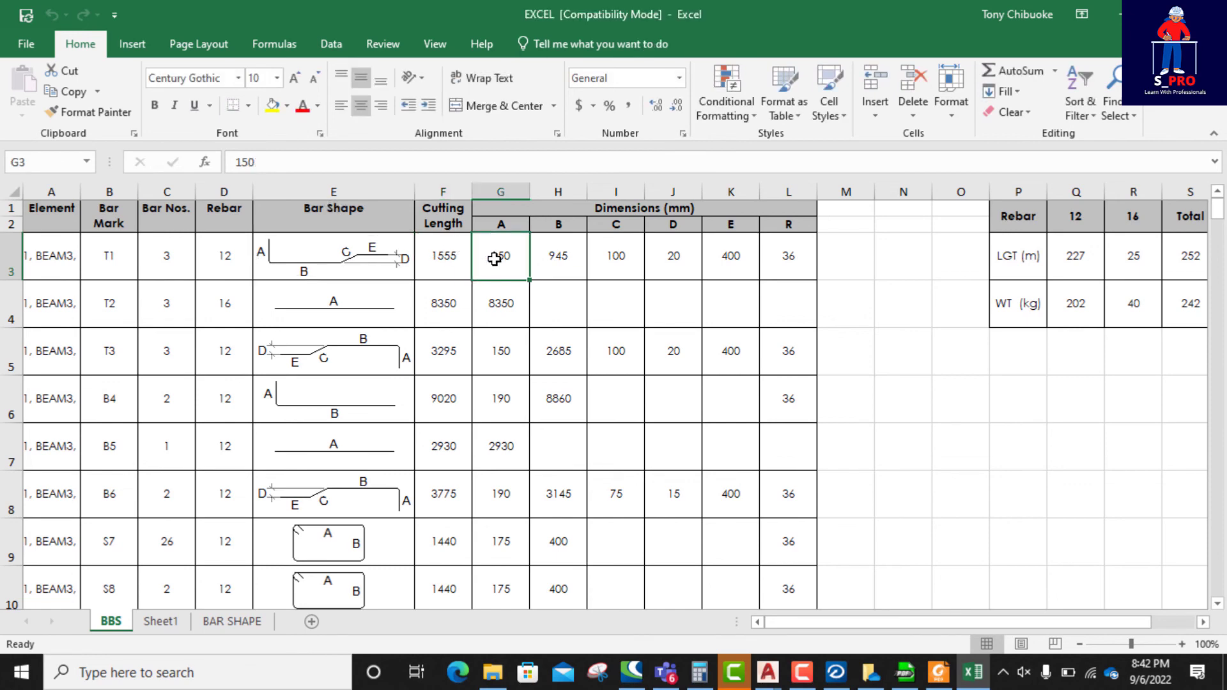
pyautogui.click(562, 255)
pyautogui.click(615, 256)
pyautogui.click(679, 263)
pyautogui.click(729, 262)
pyautogui.click(771, 272)
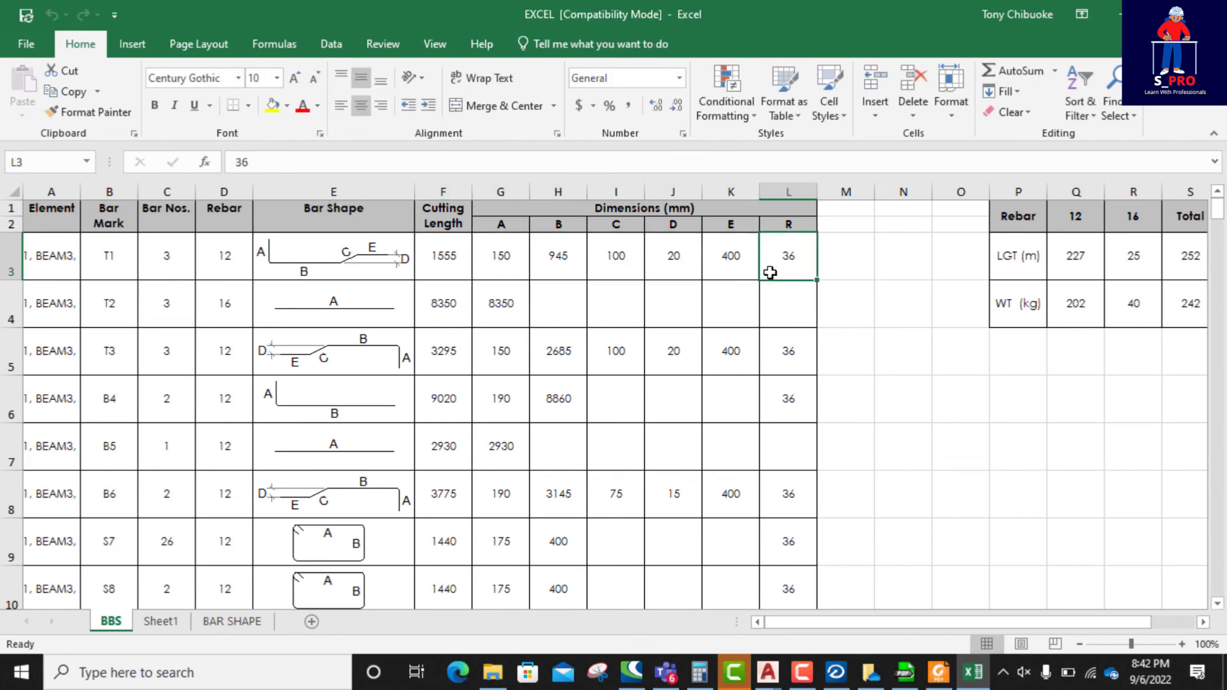
# - Look through the bar tables of the other beam groups in the BBS sheet and return to the first table
pyautogui.scroll(-6, 637, 290)
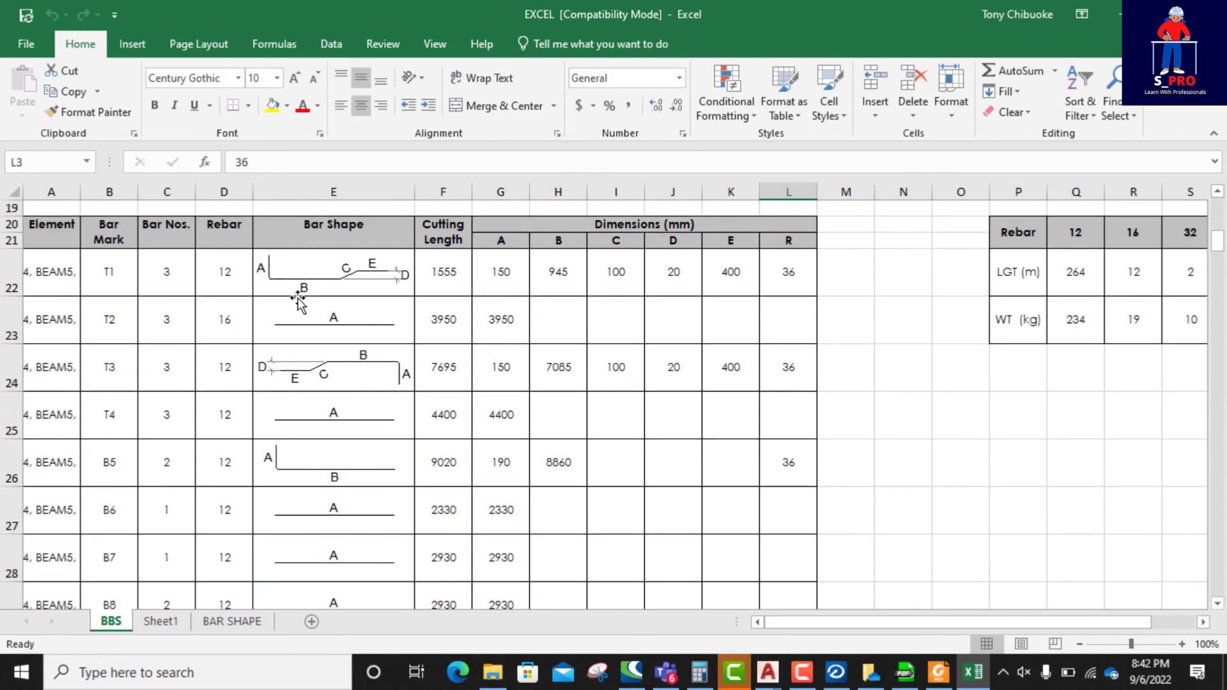
pyautogui.scroll(4, 298, 300)
pyautogui.scroll(2, 93, 310)
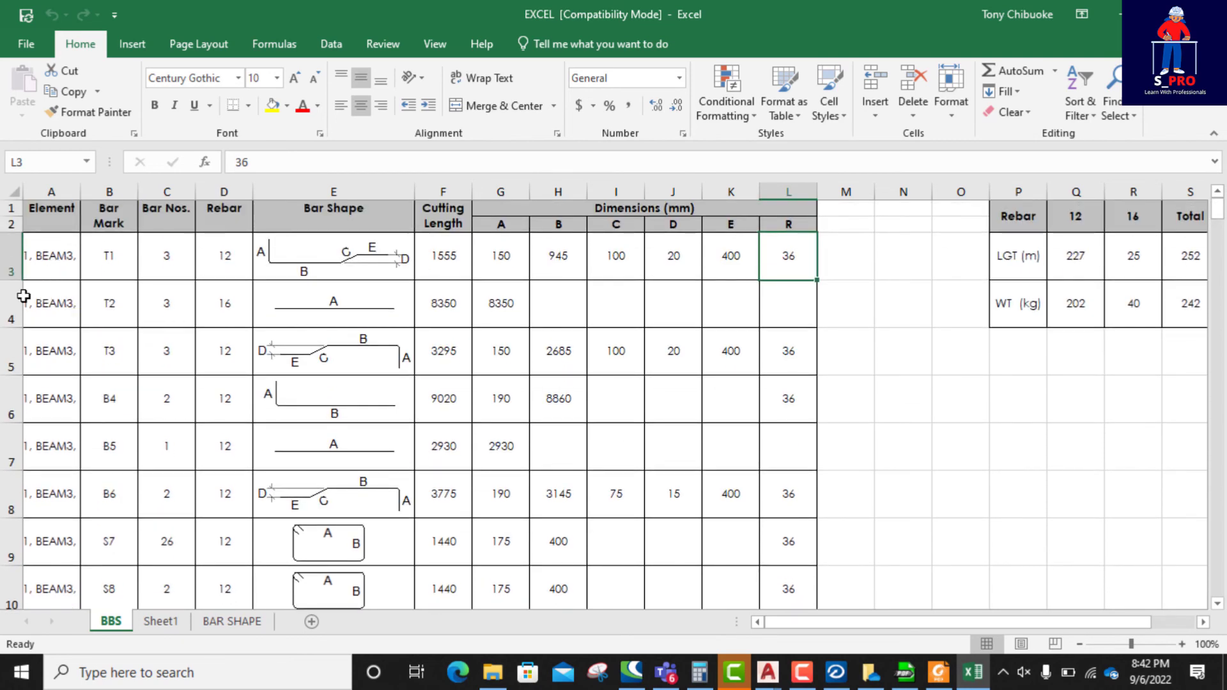
pyautogui.scroll(-2, 74, 304)
pyautogui.scroll(2, 91, 285)
pyautogui.scroll(-17, 441, 267)
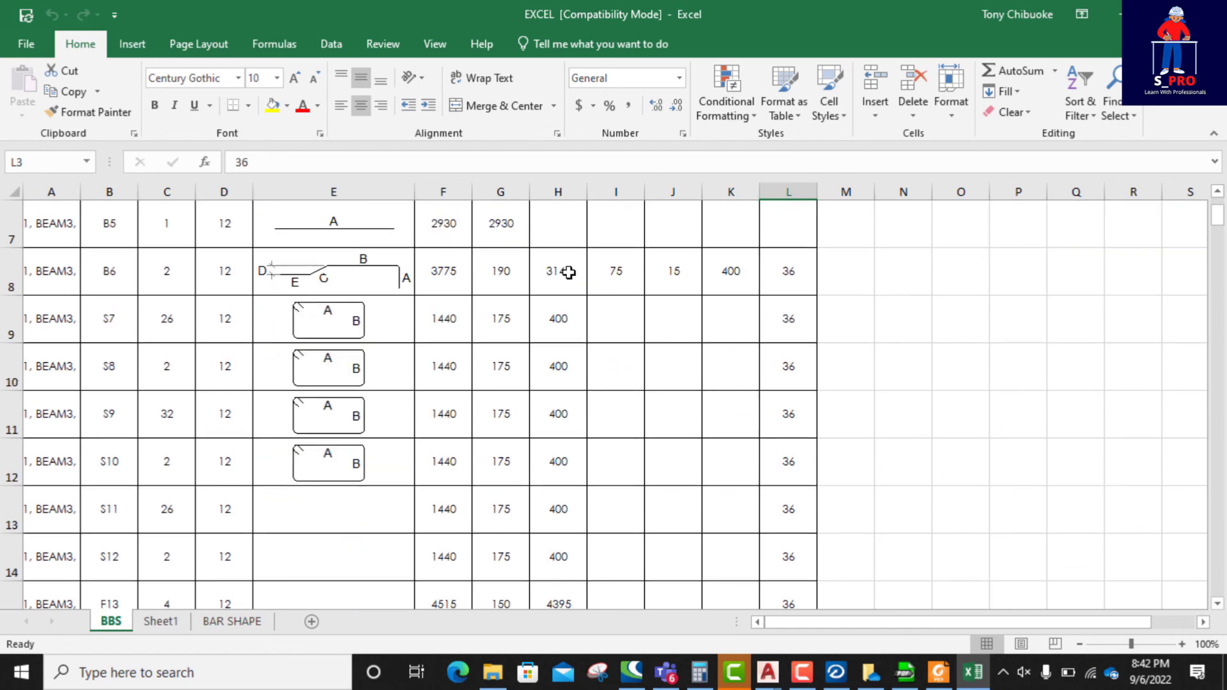
pyautogui.scroll(-20, 514, 359)
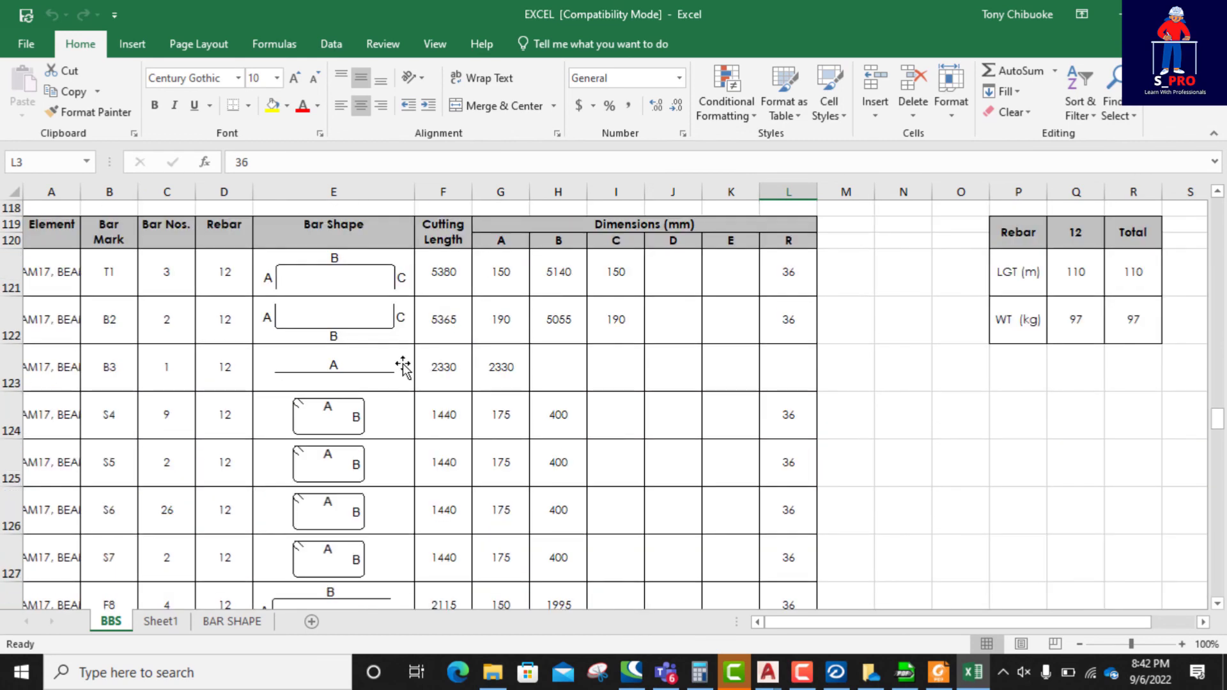
pyautogui.scroll(-1, 403, 365)
pyautogui.scroll(19, 408, 362)
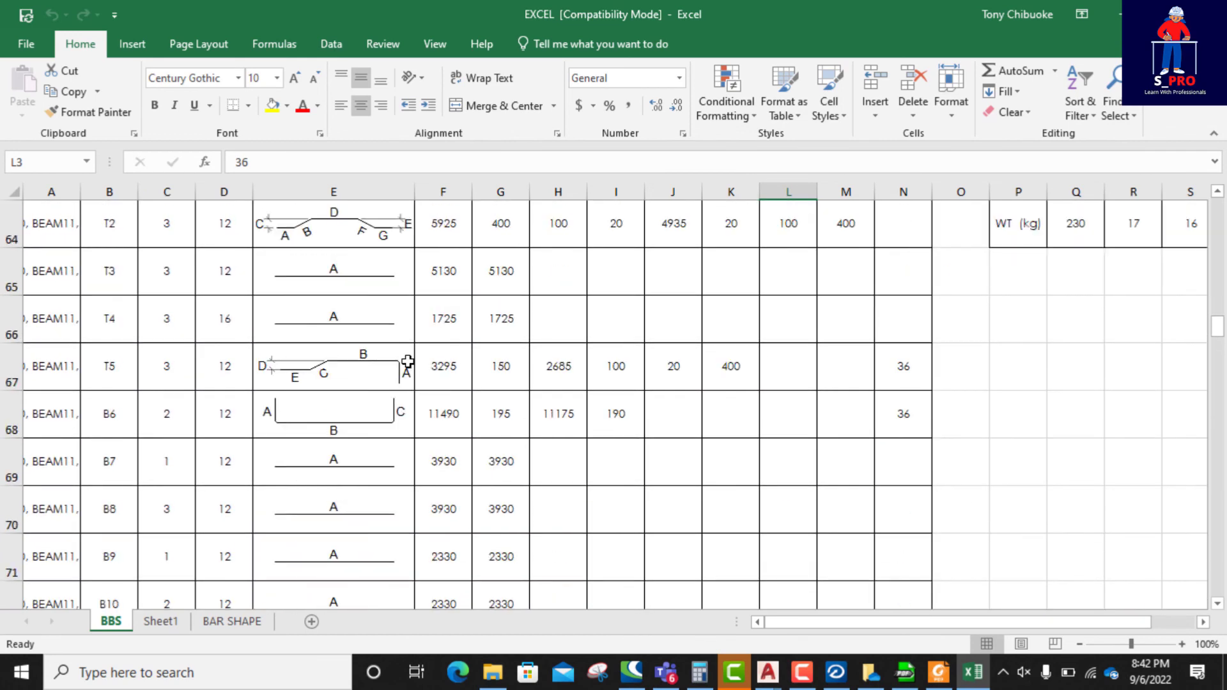
pyautogui.scroll(7, 407, 362)
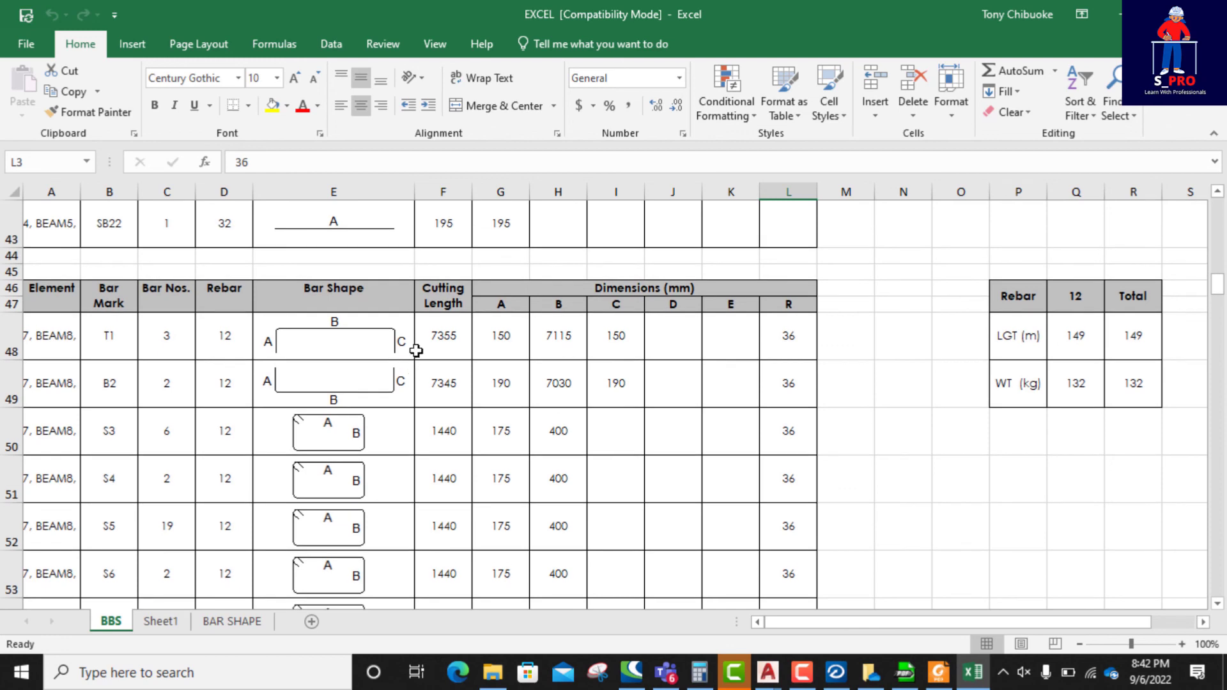
pyautogui.scroll(14, 464, 365)
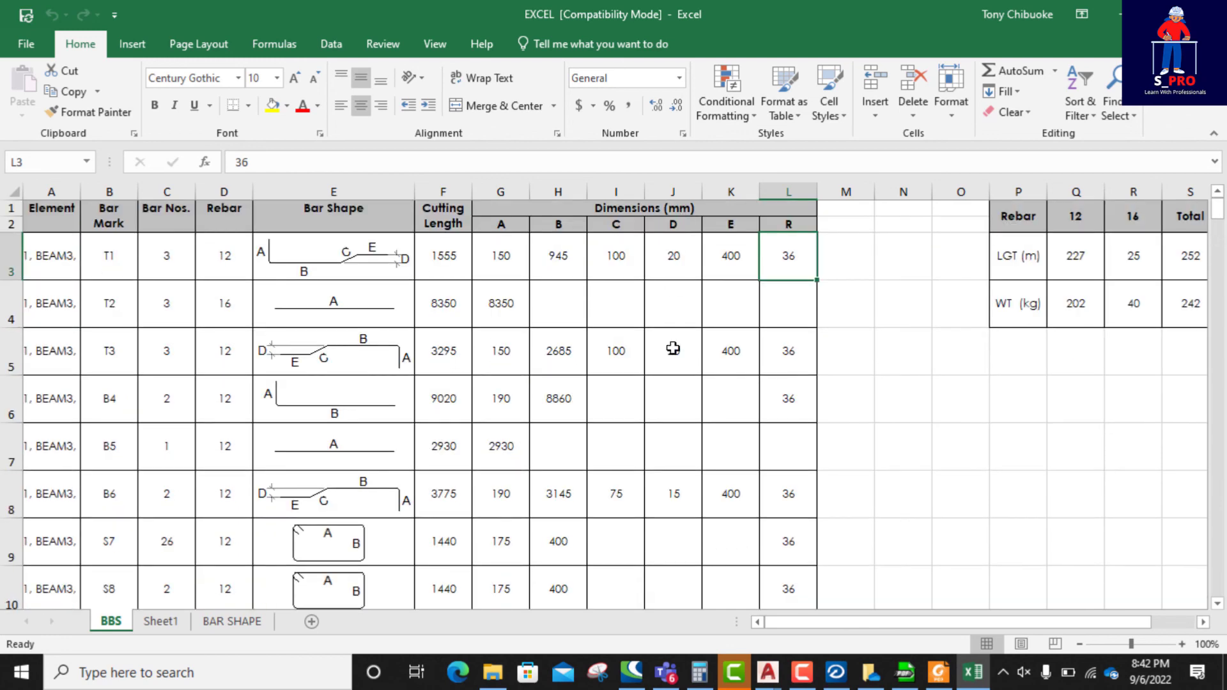
# - Switch back to STAAD RCDC and examine the BEAM1 to BEAM3 elevation's bar marks alongside its bar schedule
pyautogui.click(836, 673)
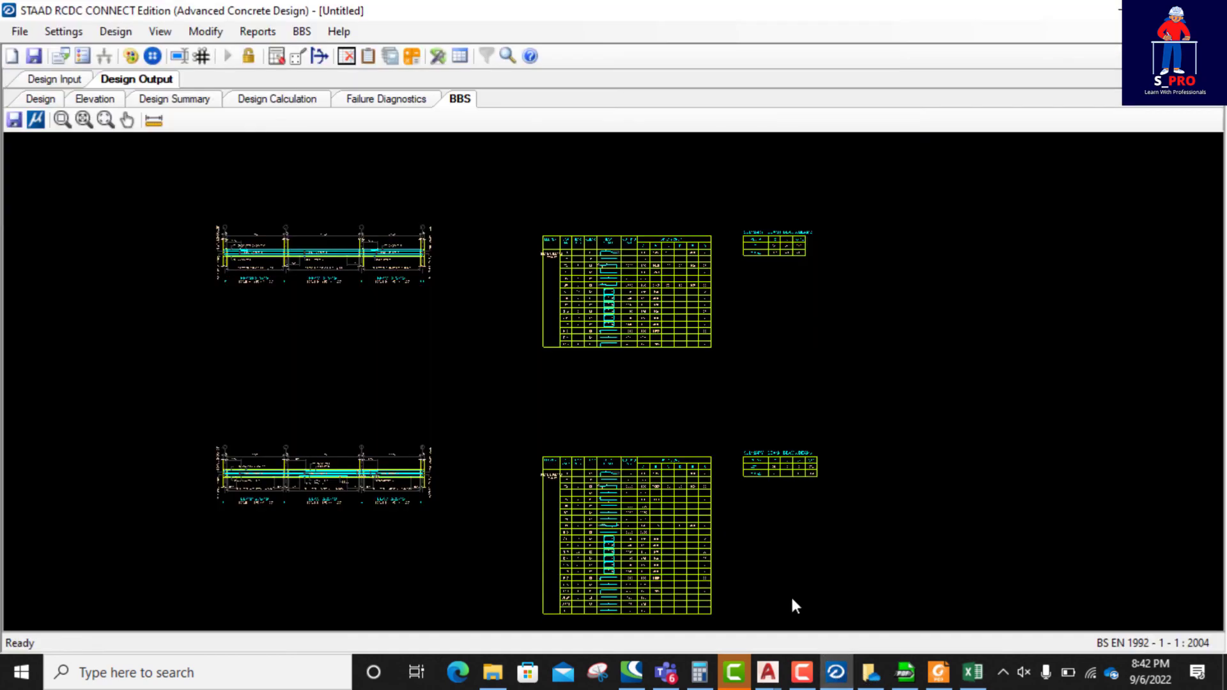
pyautogui.scroll(2, 552, 345)
pyautogui.scroll(3, 263, 240)
pyautogui.scroll(3, 543, 290)
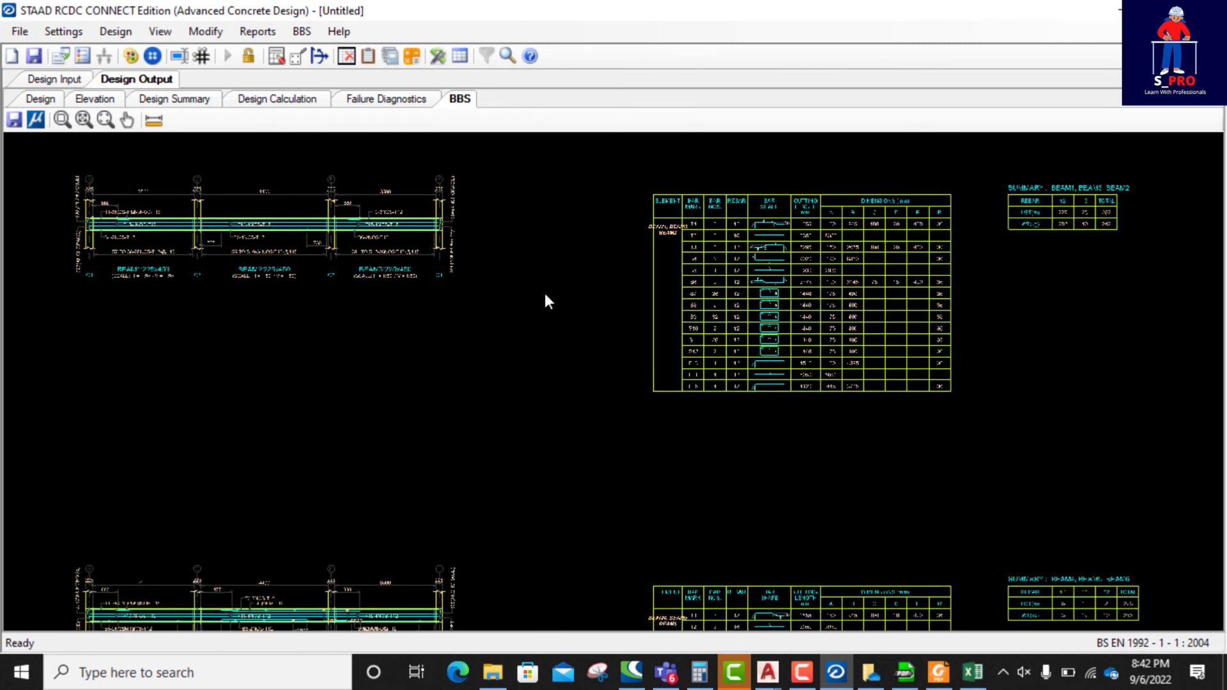
pyautogui.scroll(-3, 404, 268)
pyautogui.scroll(4, 396, 267)
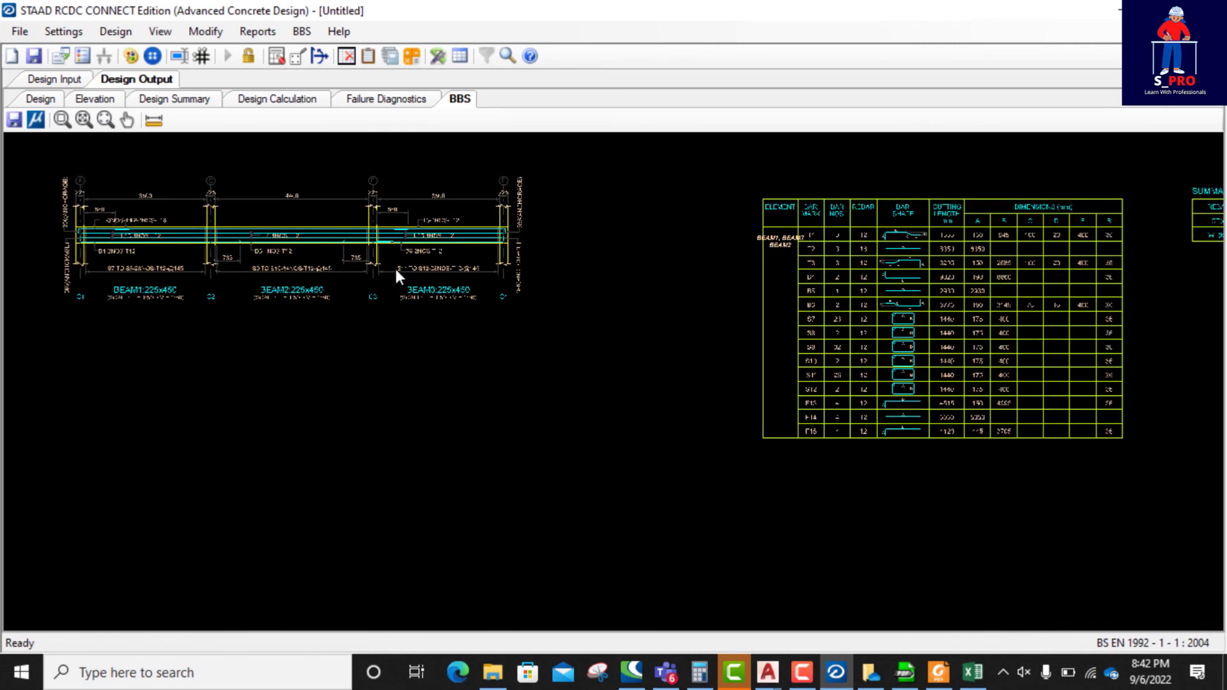
pyautogui.scroll(-1, 450, 302)
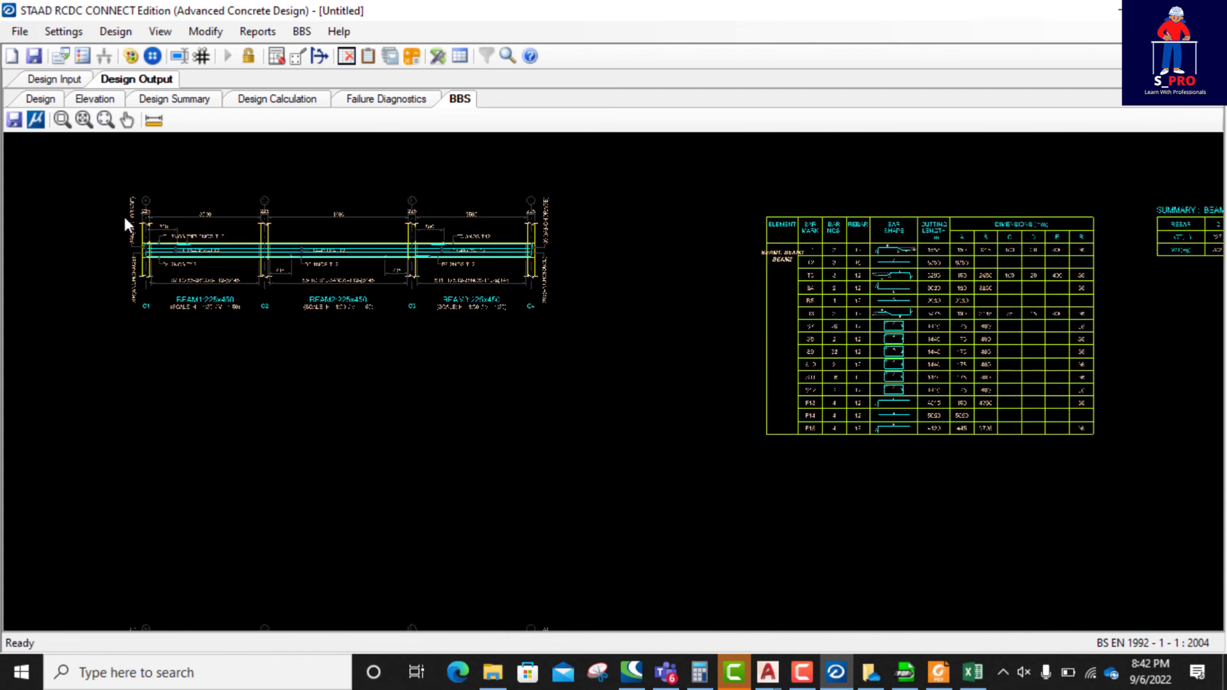
pyautogui.scroll(1, 124, 214)
pyautogui.scroll(2, 121, 231)
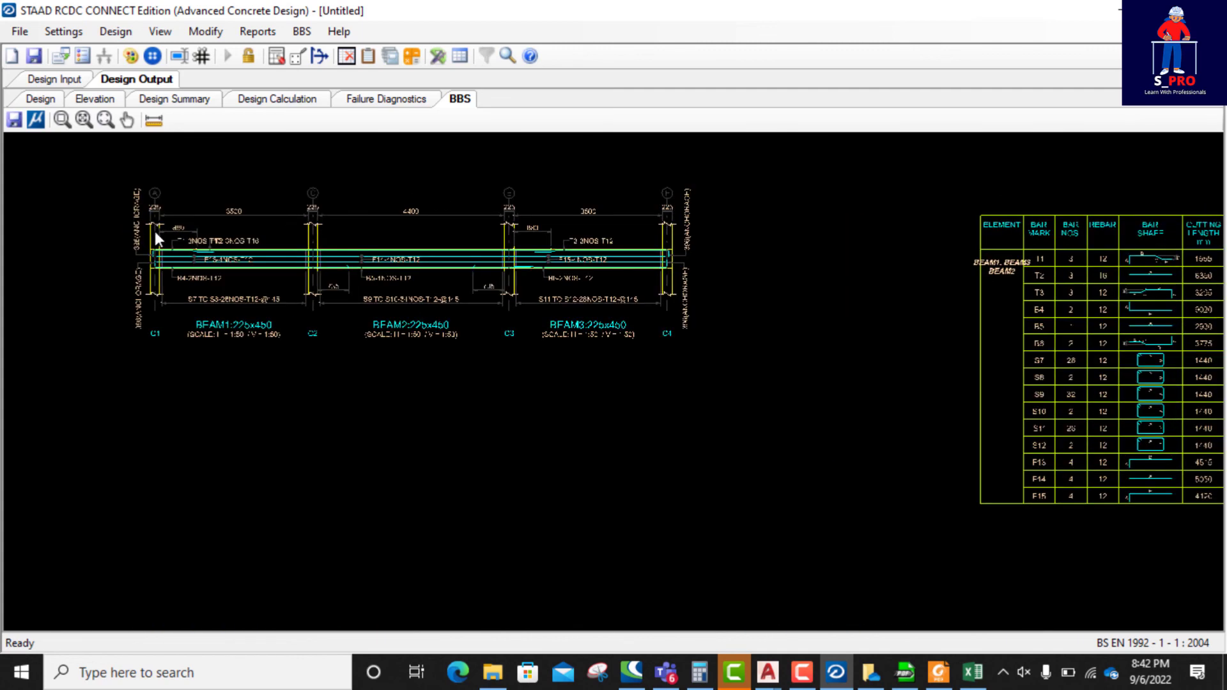
pyautogui.scroll(-1, 194, 252)
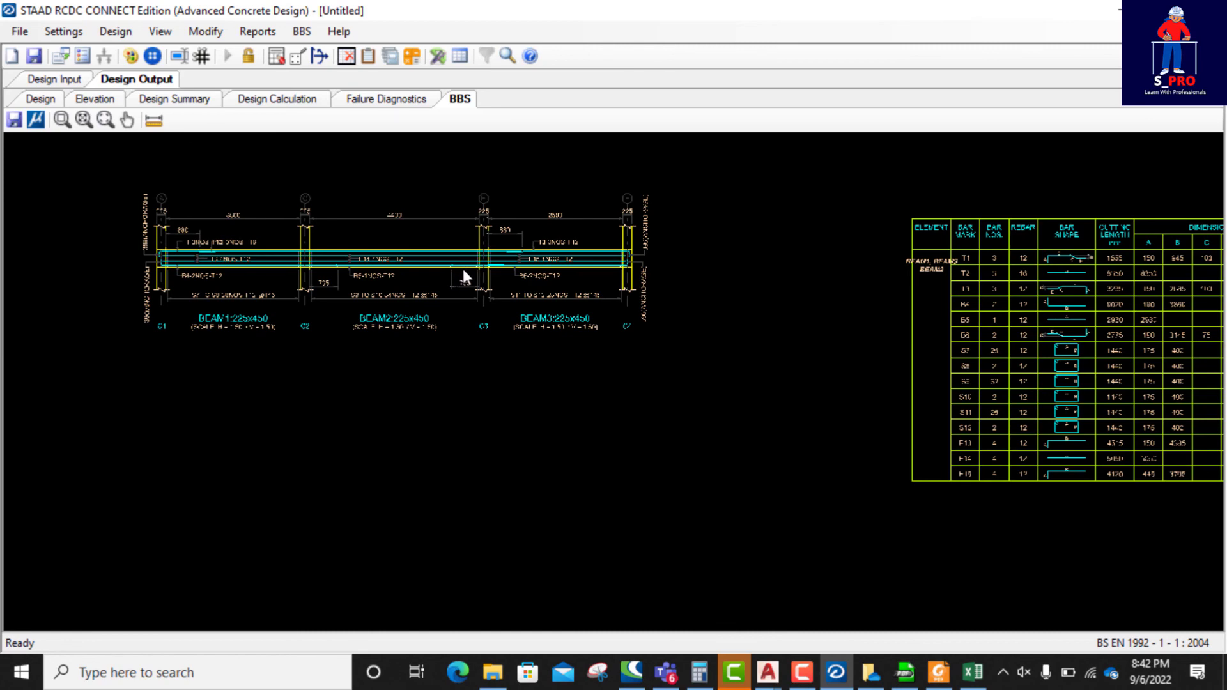
pyautogui.scroll(-1, 465, 321)
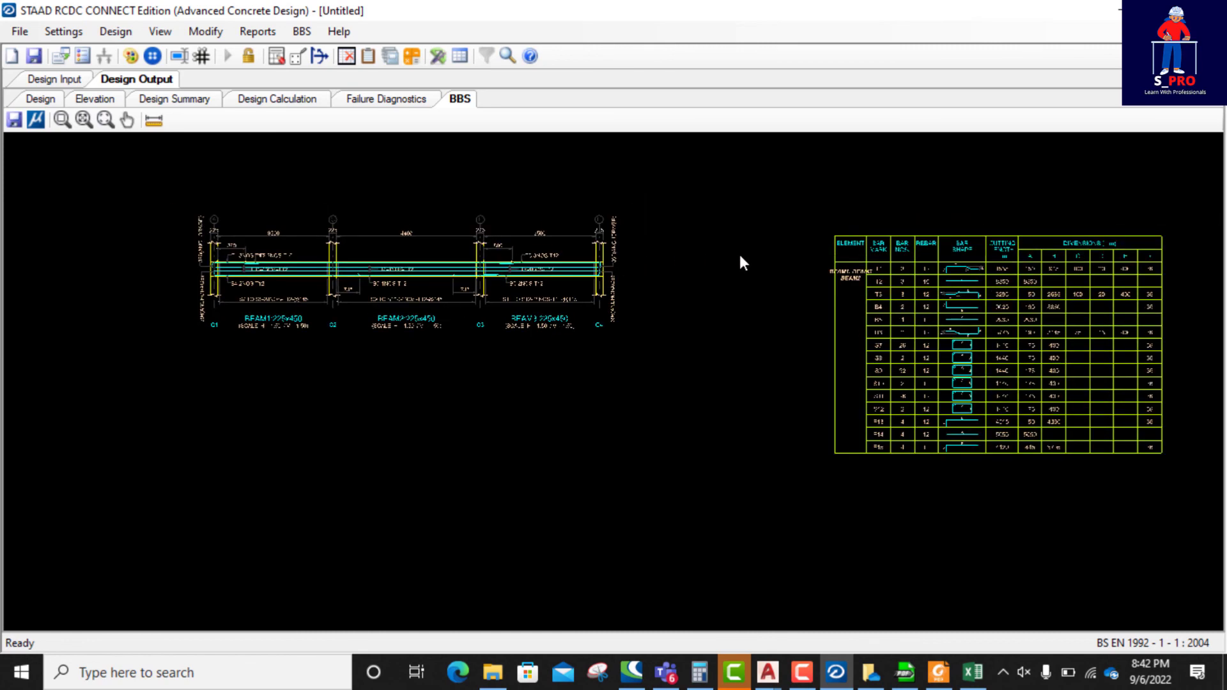